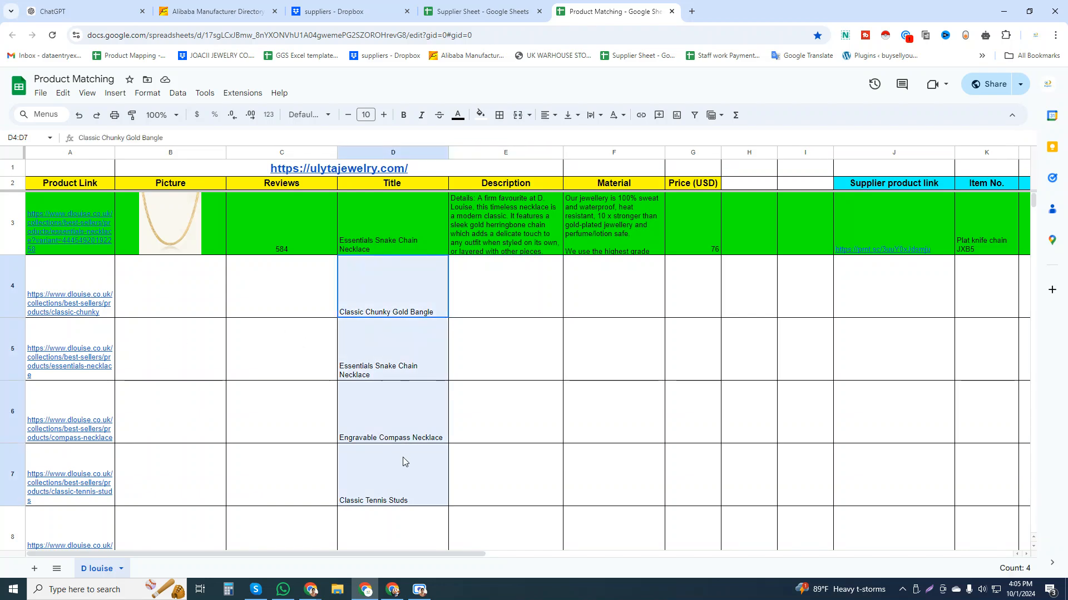
# Examine the Classic Chunky Gold Bangle row's columns from Product Link to Price (USD), plus the supplier columns J to P.
pyautogui.click(69, 310)
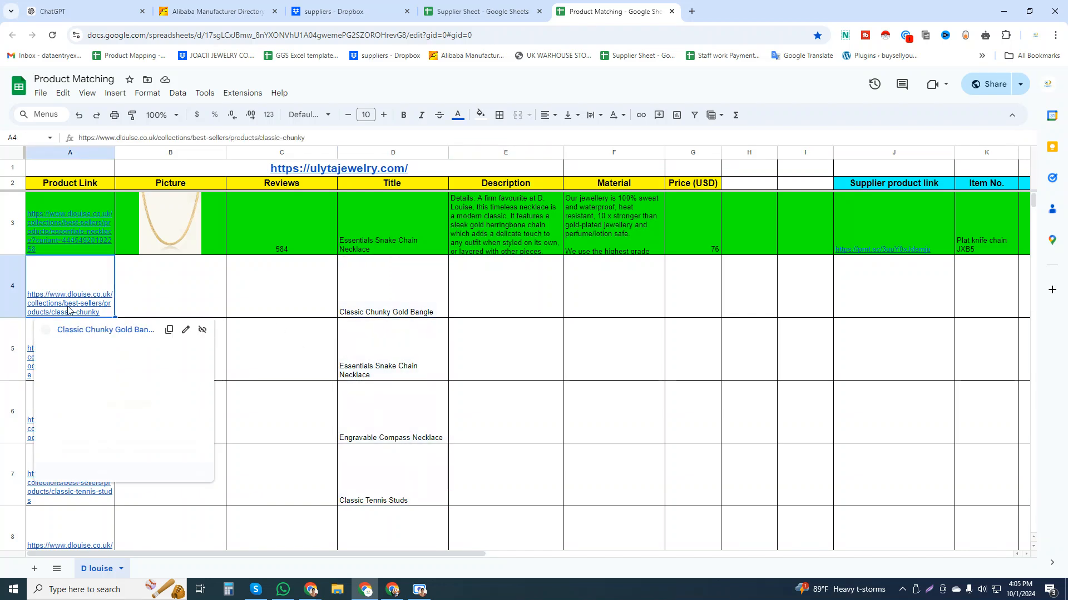
pyautogui.moveTo(320, 295); pyautogui.dragTo(581, 310)
pyautogui.click(398, 307)
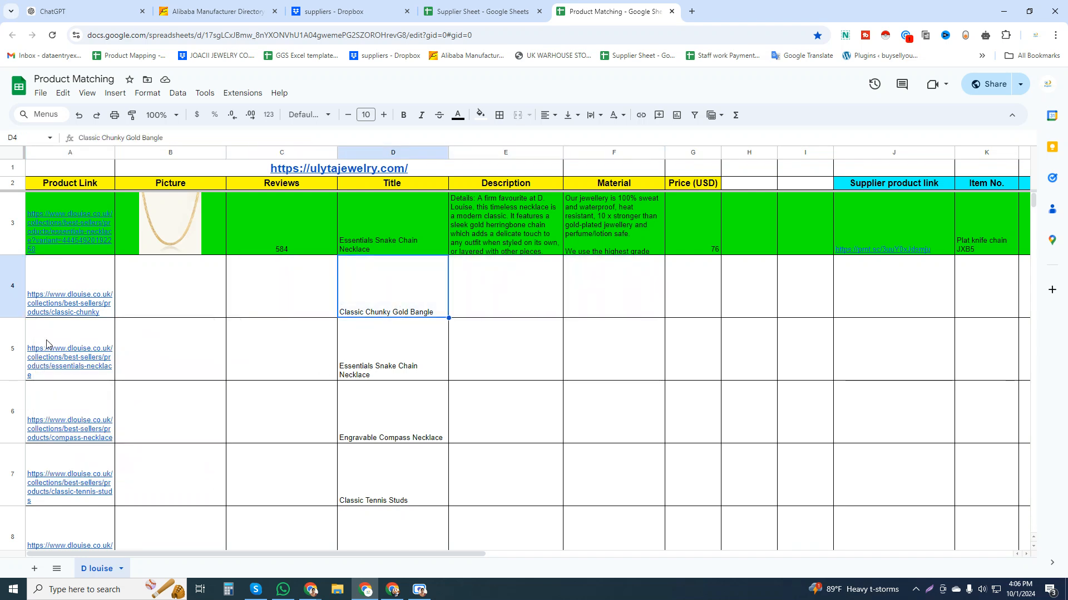
pyautogui.click(71, 152)
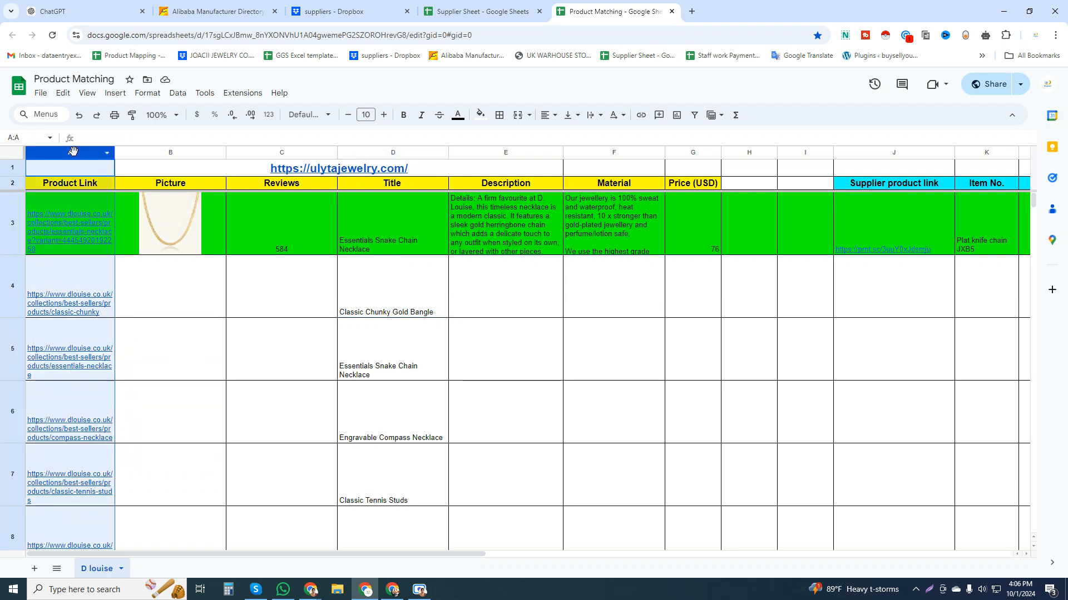
pyautogui.click(183, 290)
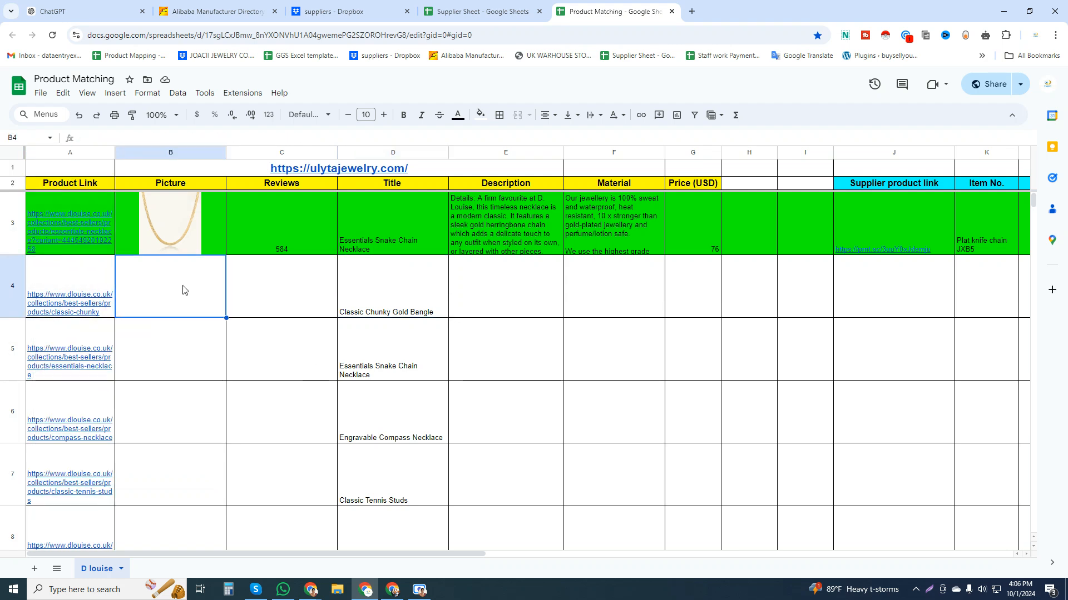
pyautogui.click(299, 291)
pyautogui.press('Right')
pyautogui.press('Right')
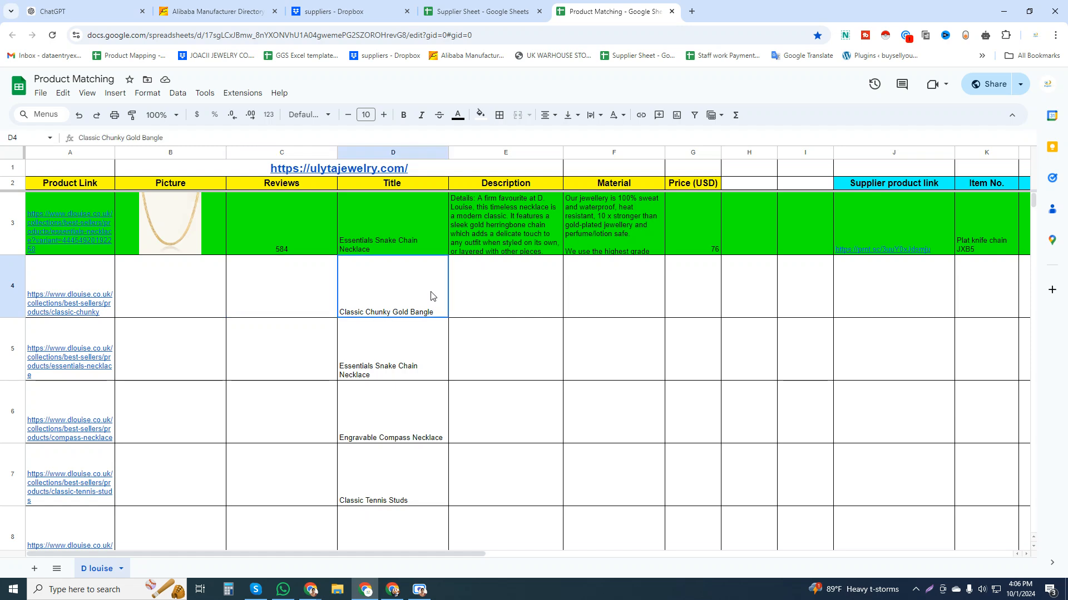
pyautogui.click(624, 304)
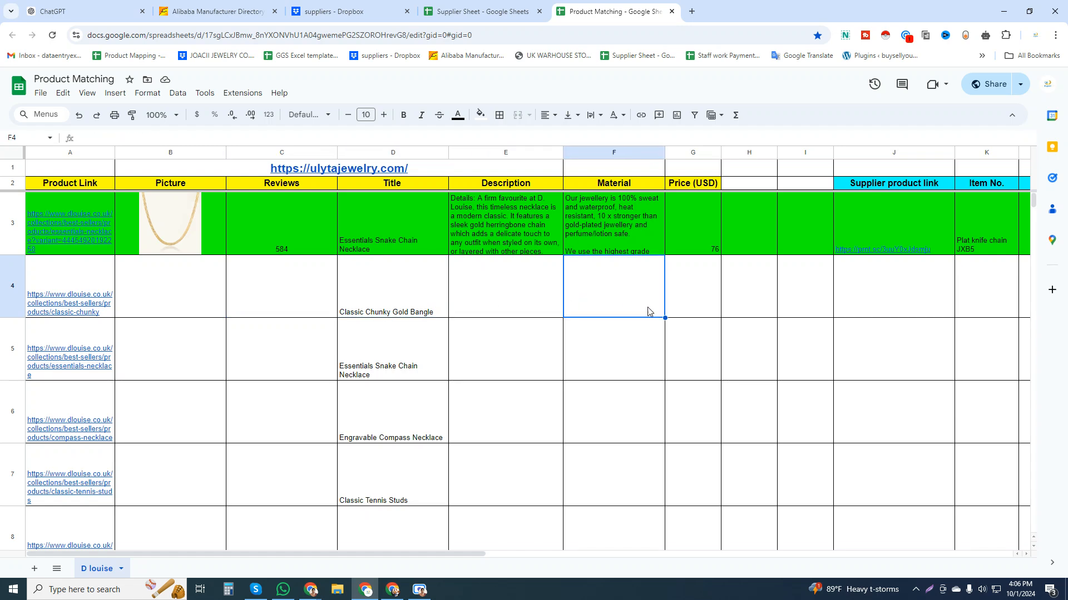
pyautogui.click(677, 316)
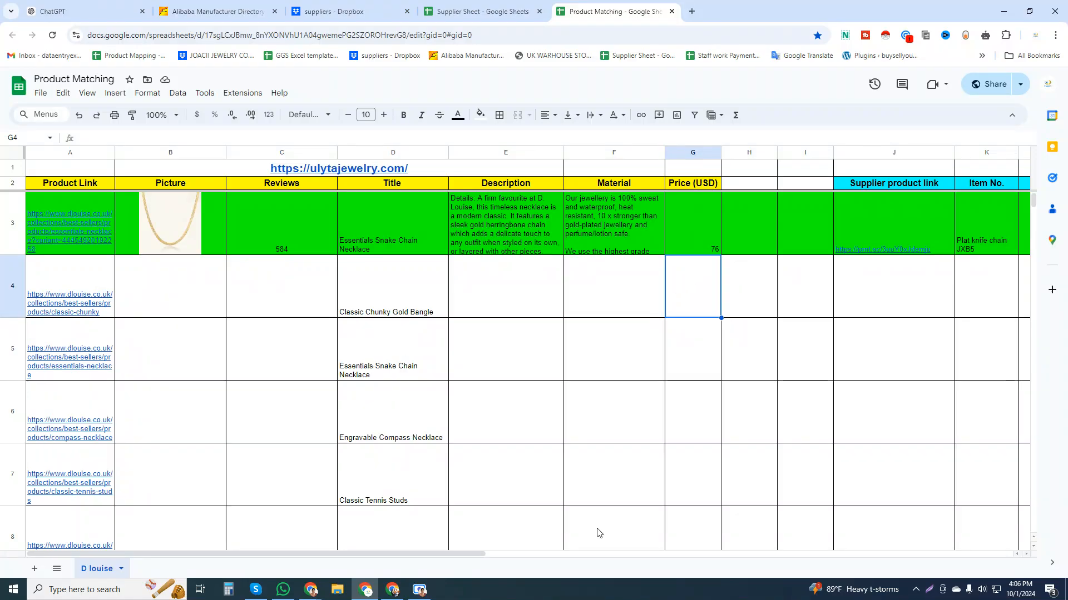
pyautogui.moveTo(464, 558); pyautogui.dragTo(683, 559)
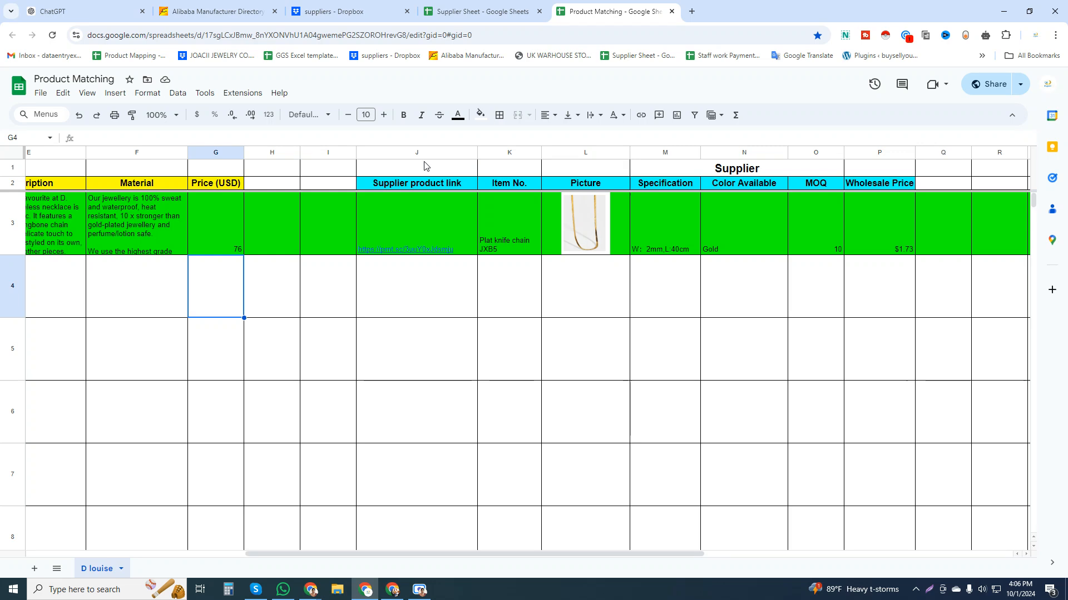
pyautogui.moveTo(418, 156); pyautogui.dragTo(879, 154)
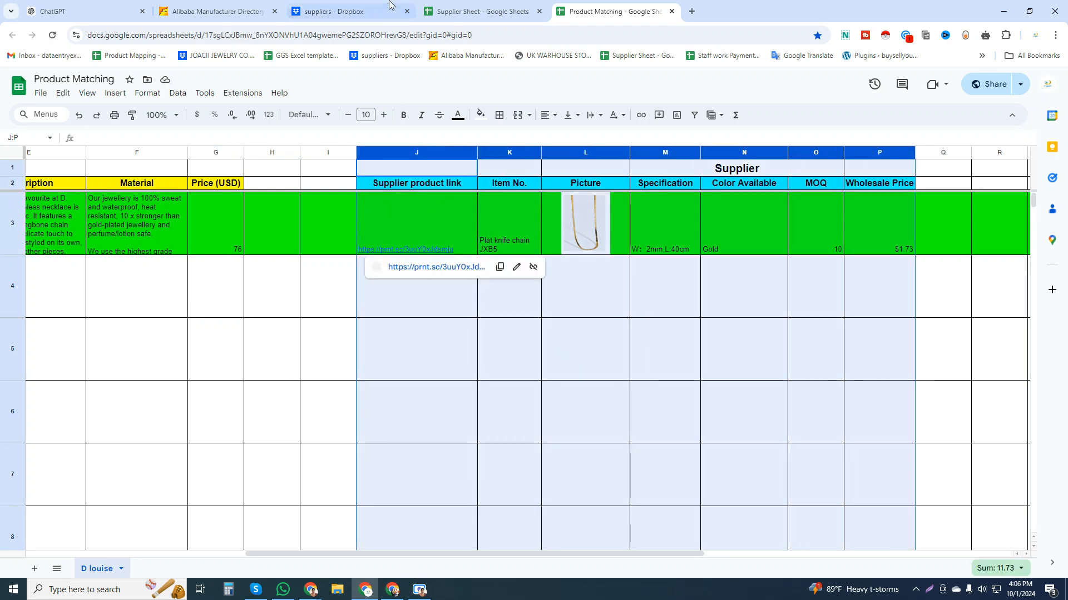
pyautogui.click(344, 12)
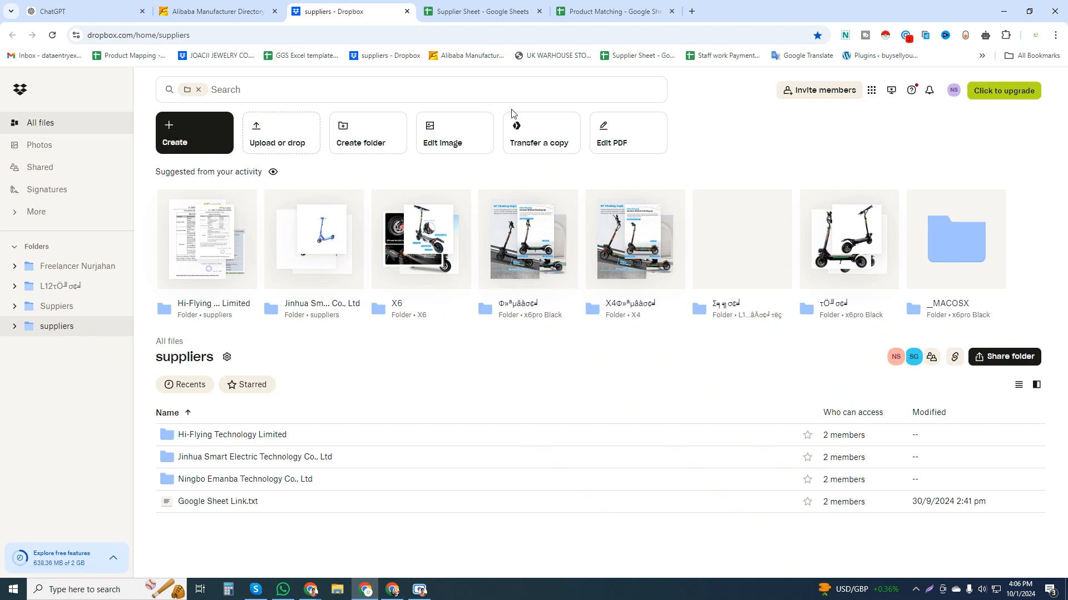
pyautogui.click(221, 7)
pyautogui.click(467, 5)
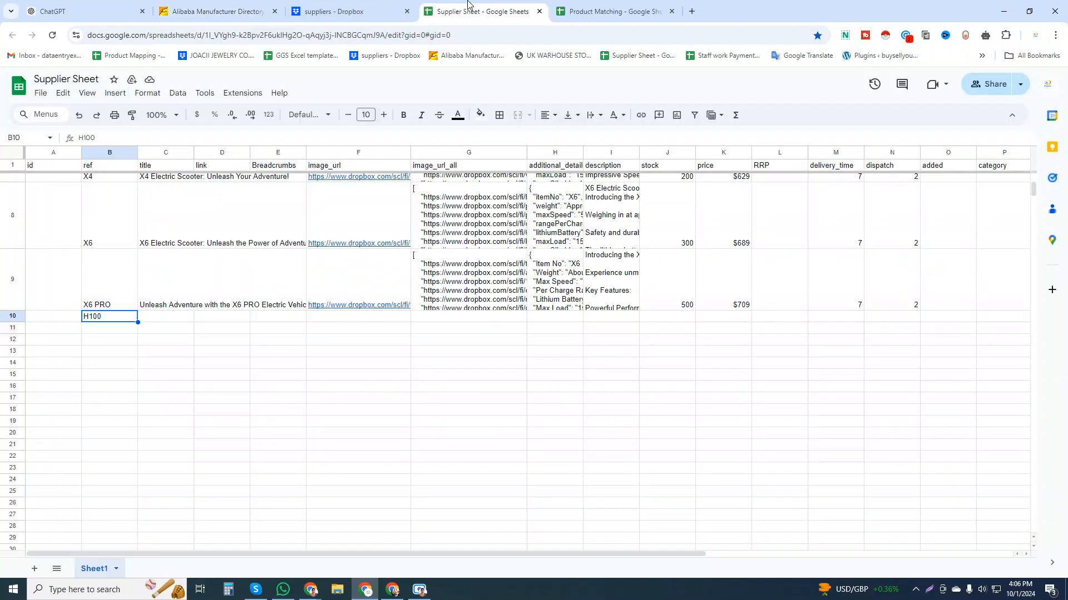
pyautogui.click(606, 11)
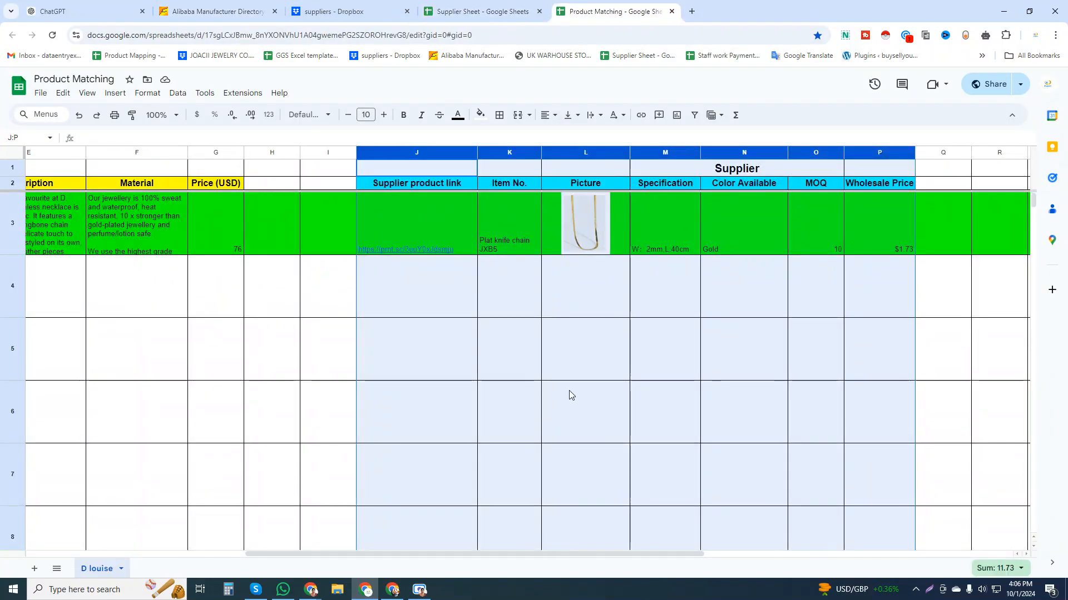
# Compare the green example row's product details in columns A to G with its matched supplier details.
pyautogui.moveTo(575, 560); pyautogui.dragTo(371, 556)
pyautogui.click(164, 236)
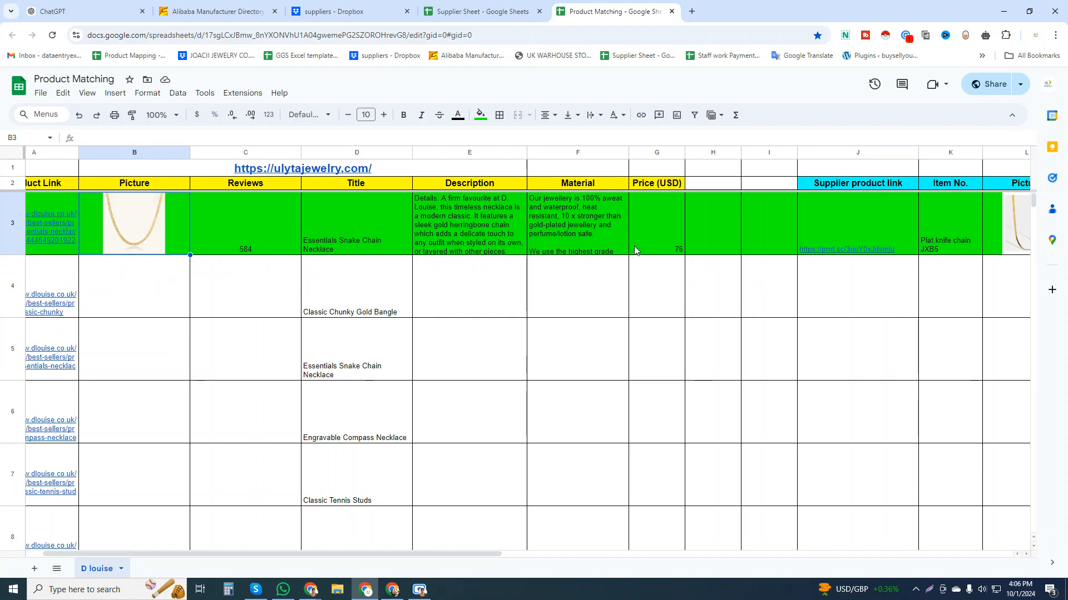
pyautogui.moveTo(537, 554); pyautogui.dragTo(635, 553)
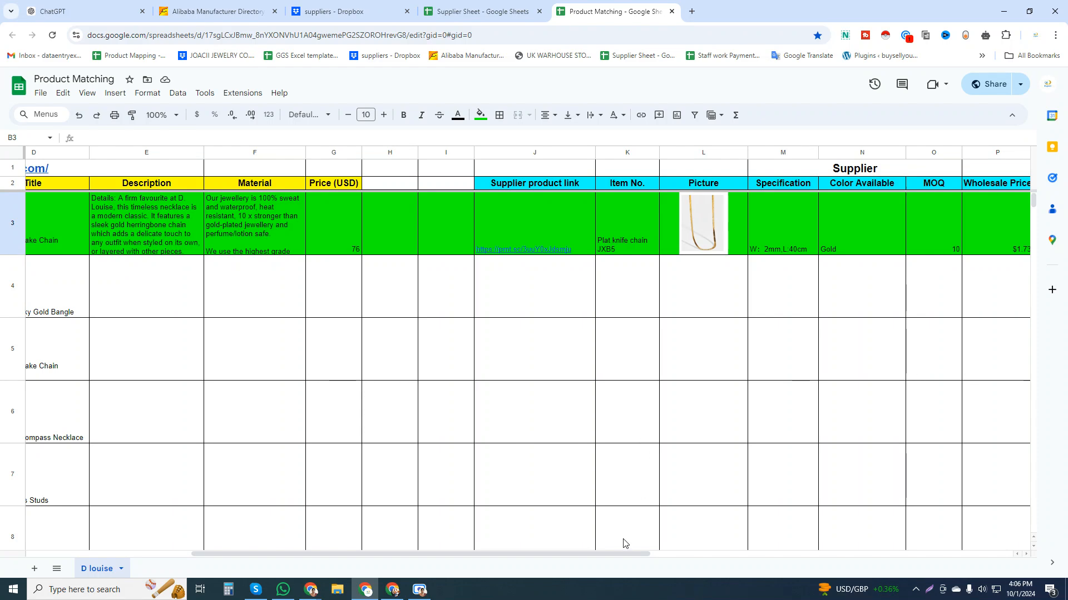
pyautogui.moveTo(609, 555); pyautogui.dragTo(398, 555)
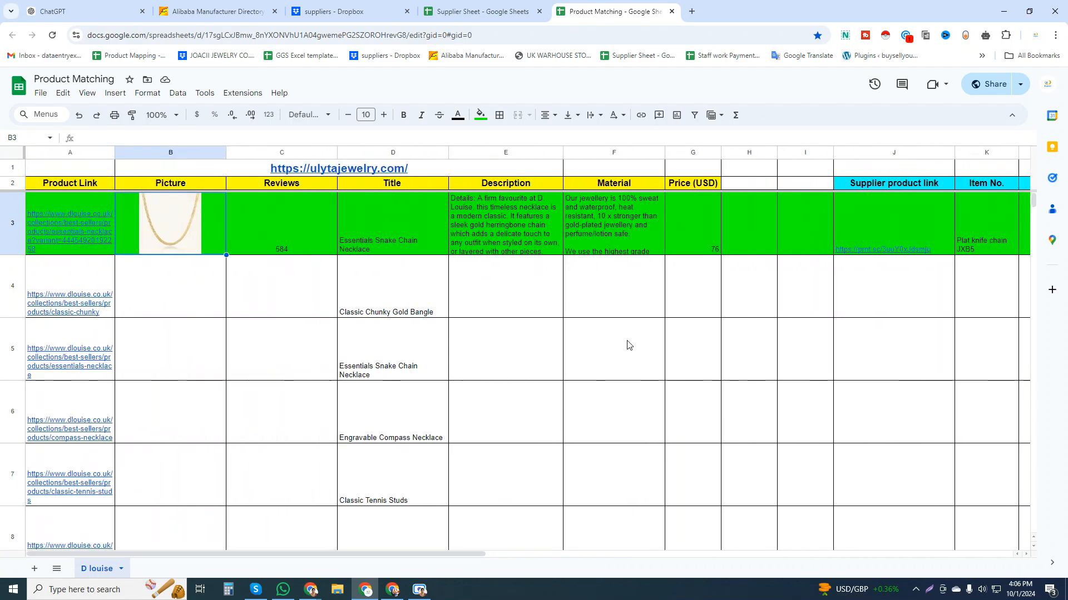
pyautogui.moveTo(72, 144); pyautogui.dragTo(674, 168)
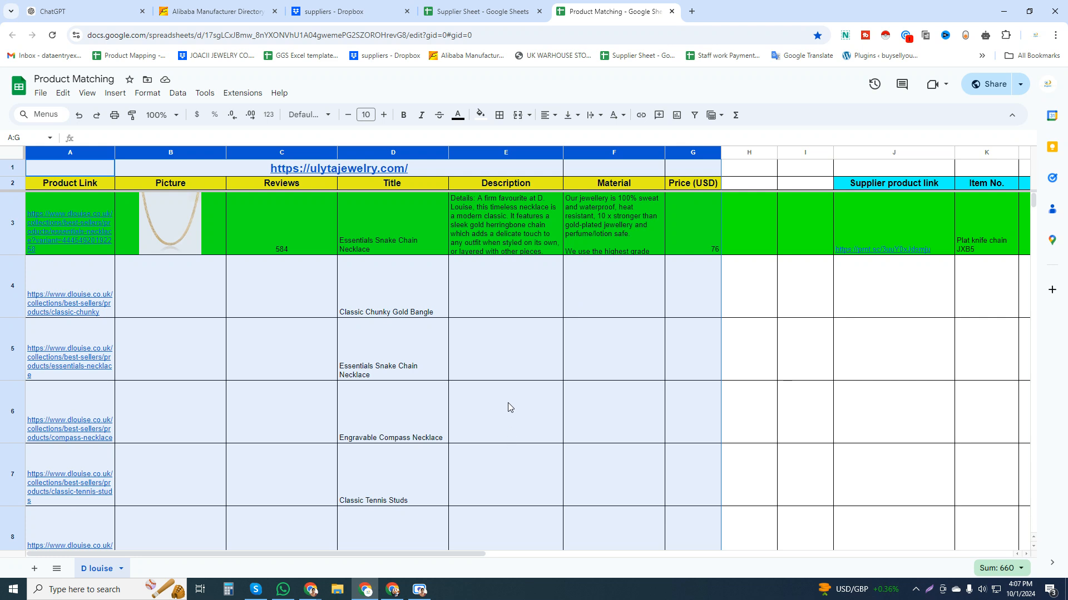
# Open the row 4 product link and check the page's Classic Chunky Gold Bangle title against Title cell D4.
pyautogui.click(105, 309)
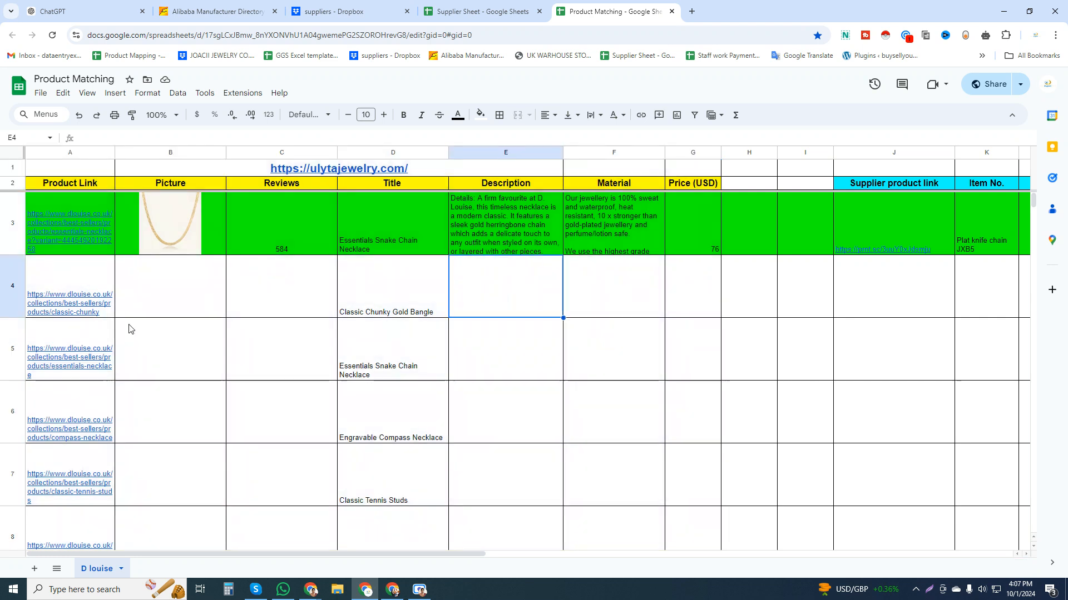
pyautogui.hotkey('alt', 'Return')
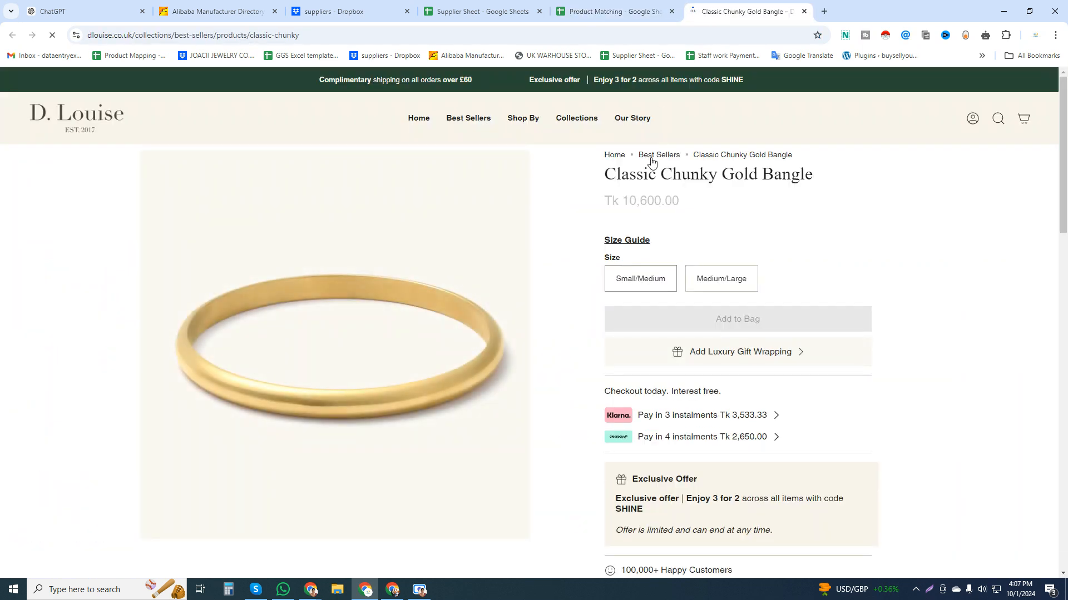
pyautogui.tripleClick(638, 172)
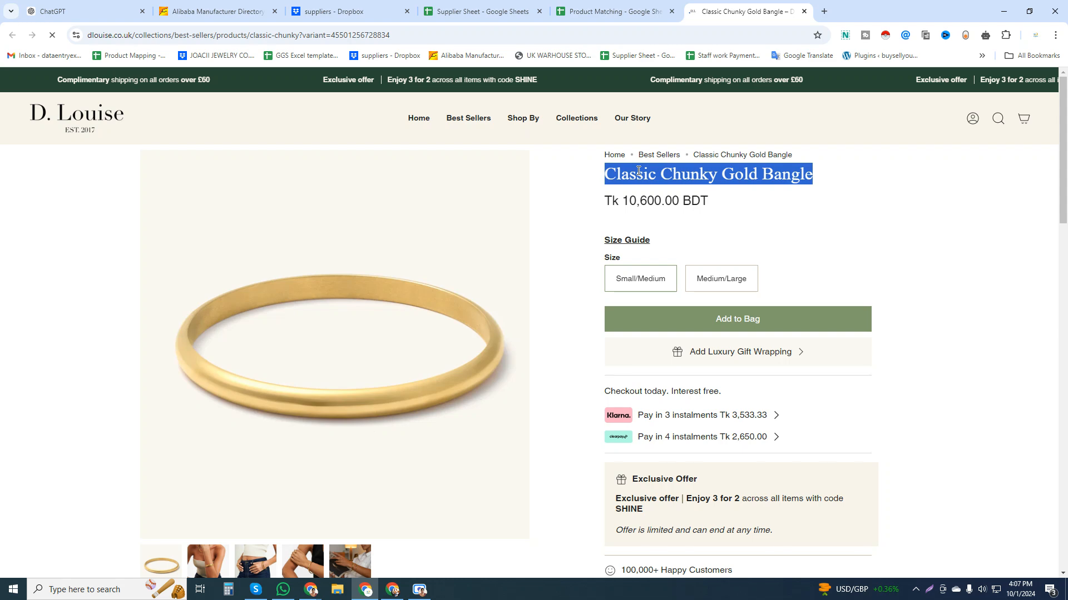
pyautogui.click(606, 9)
pyautogui.click(393, 314)
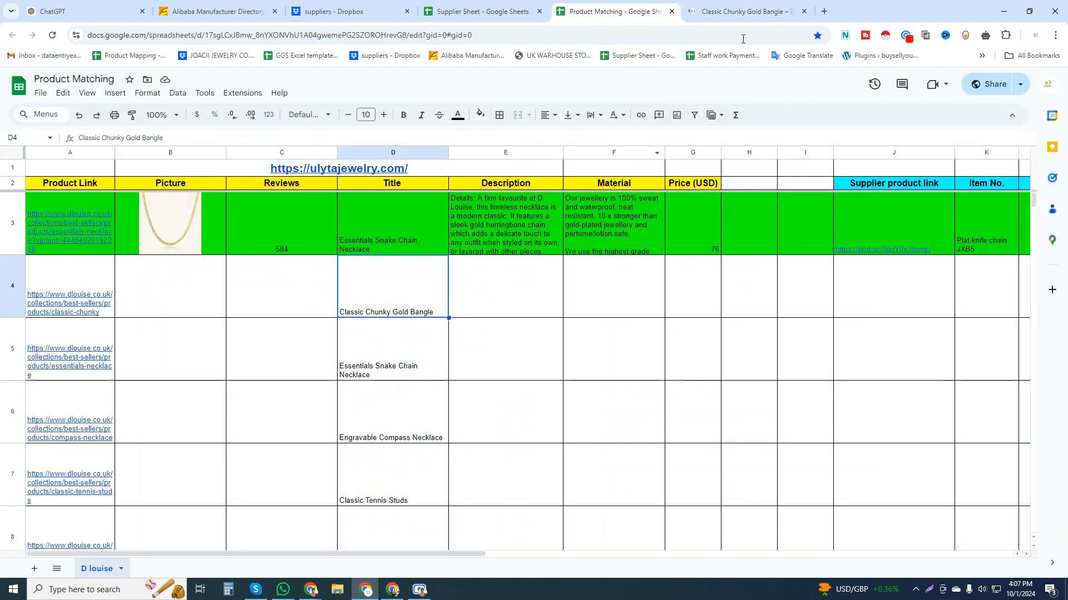
pyautogui.click(742, 11)
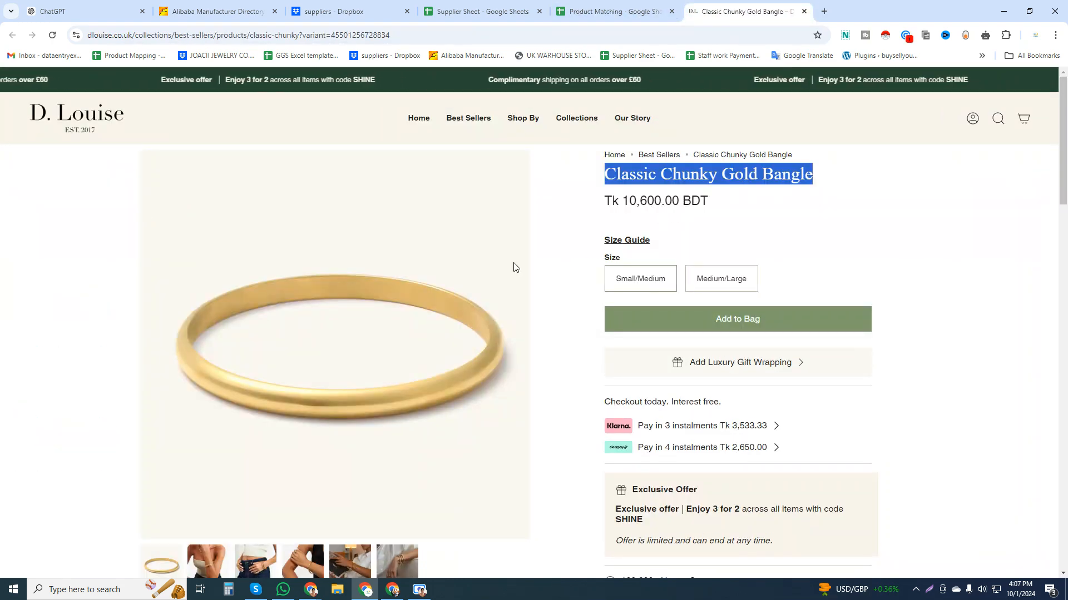
# Copy the bangle's enlarged main image from the product page, paste it at cell B4, and move it until its upper-right corner shows.
pyautogui.click(321, 305)
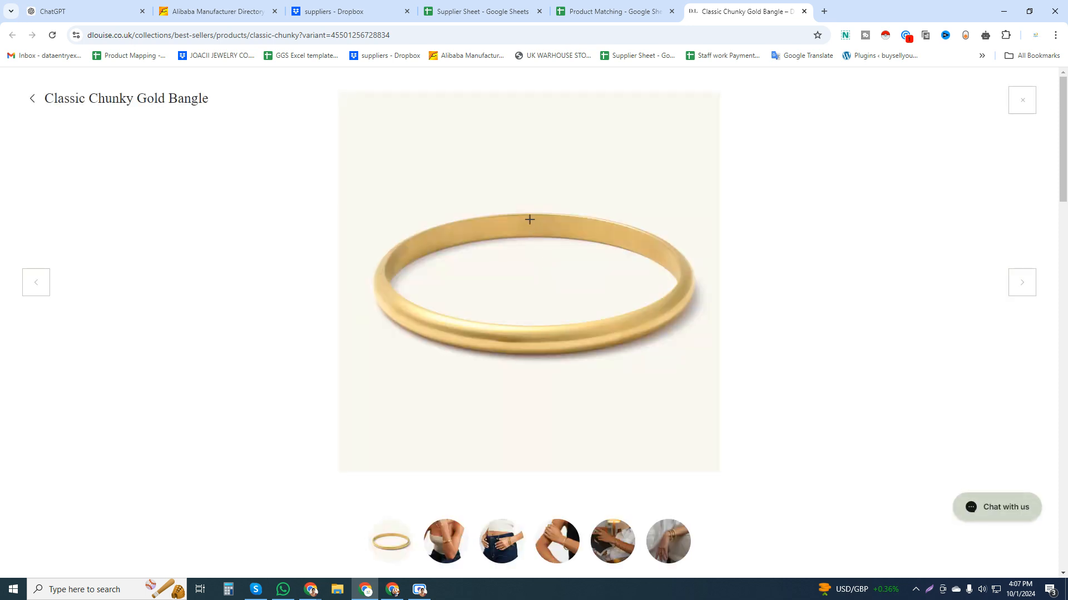
pyautogui.rightClick(530, 219)
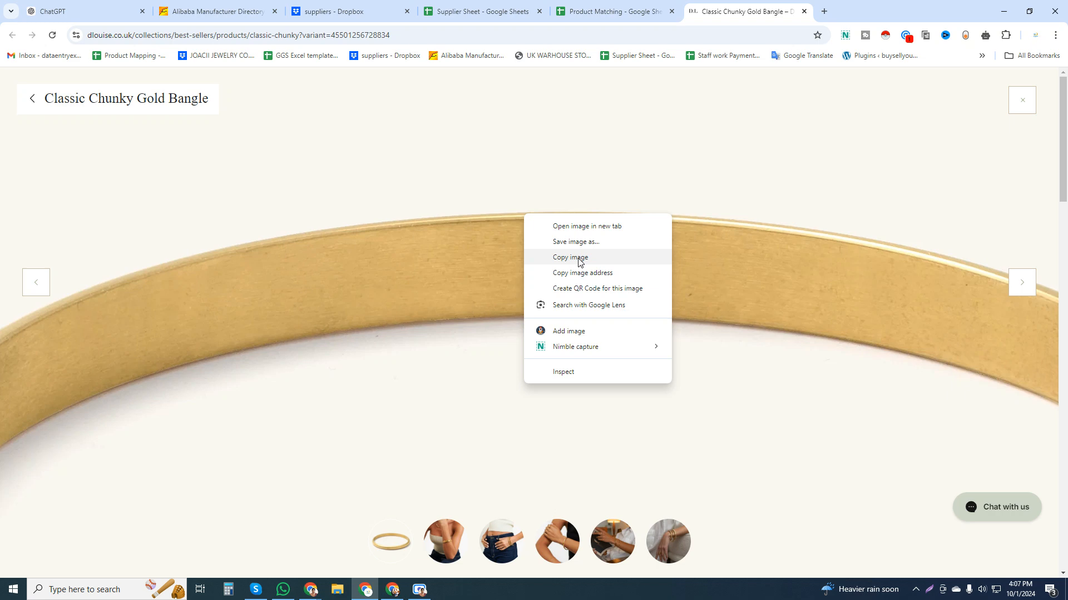
pyautogui.click(579, 258)
pyautogui.click(597, 11)
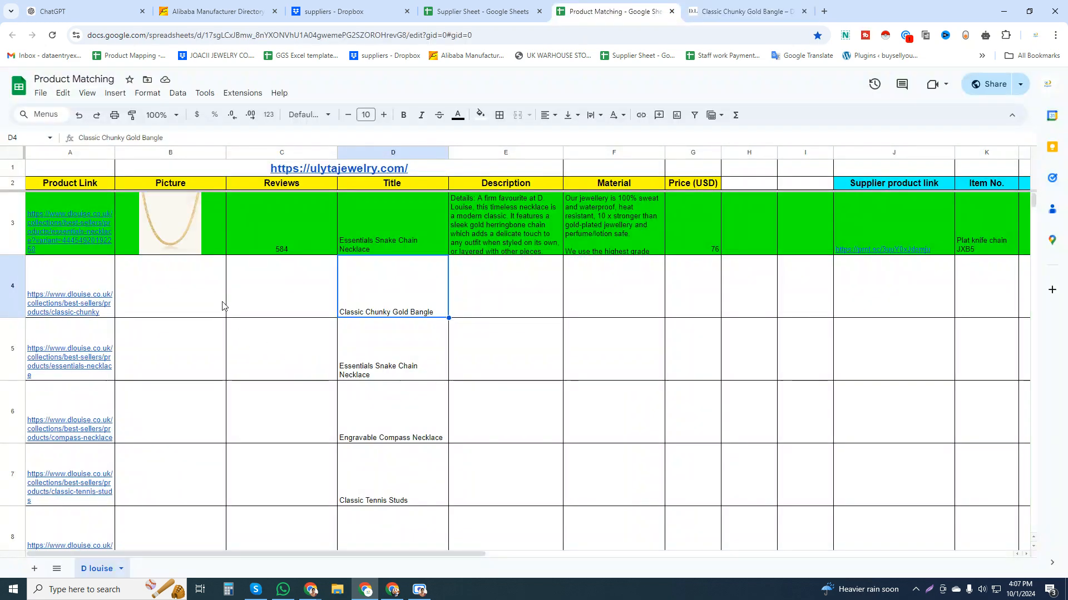
pyautogui.click(199, 285)
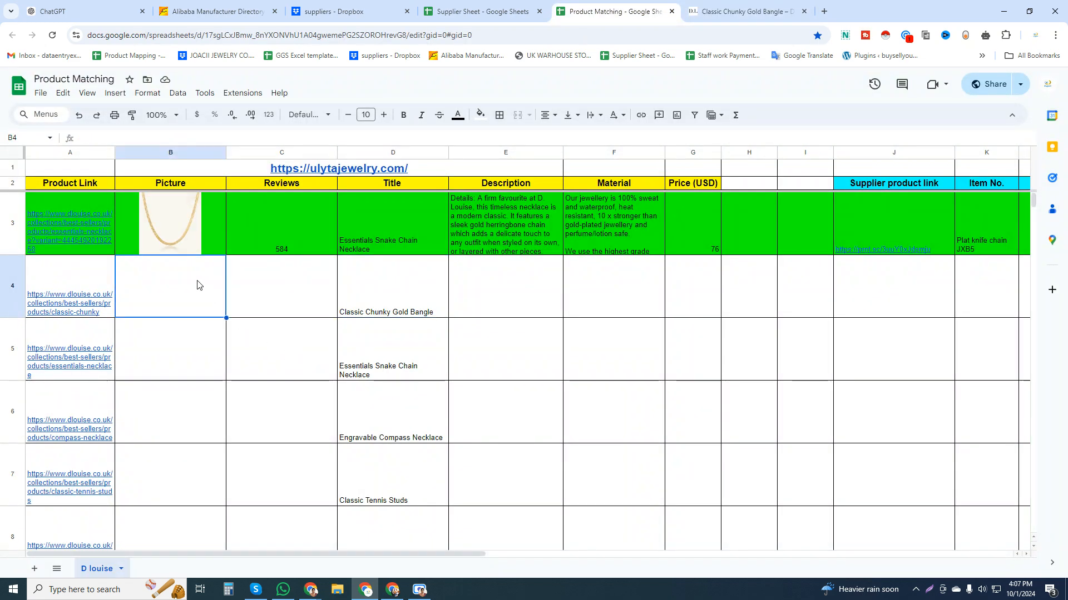
pyautogui.hotkey('ctrl', 'v')
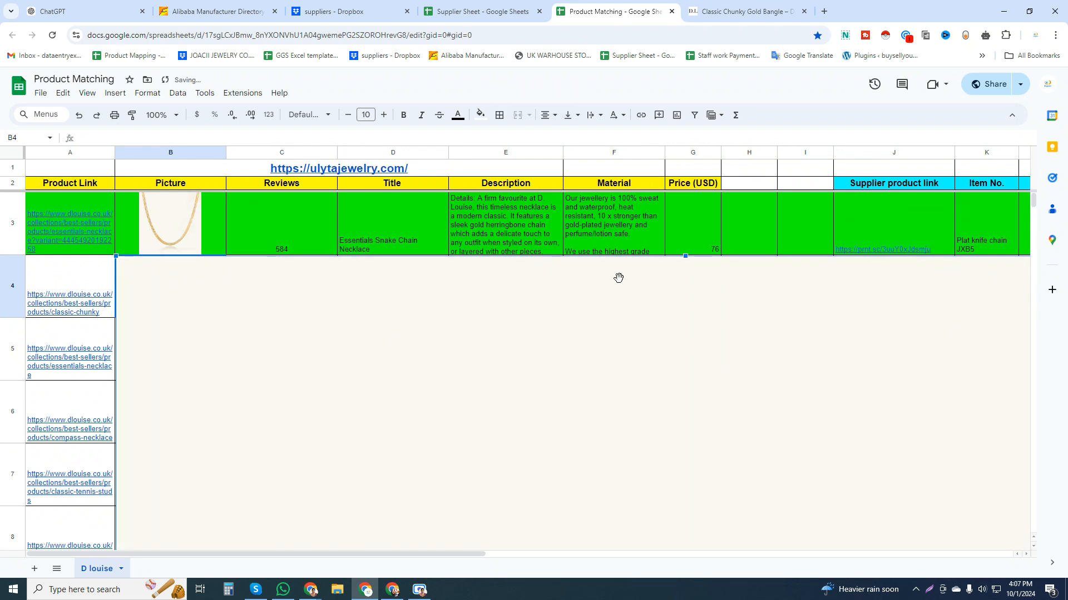
pyautogui.moveTo(116, 257); pyautogui.dragTo(400, 443)
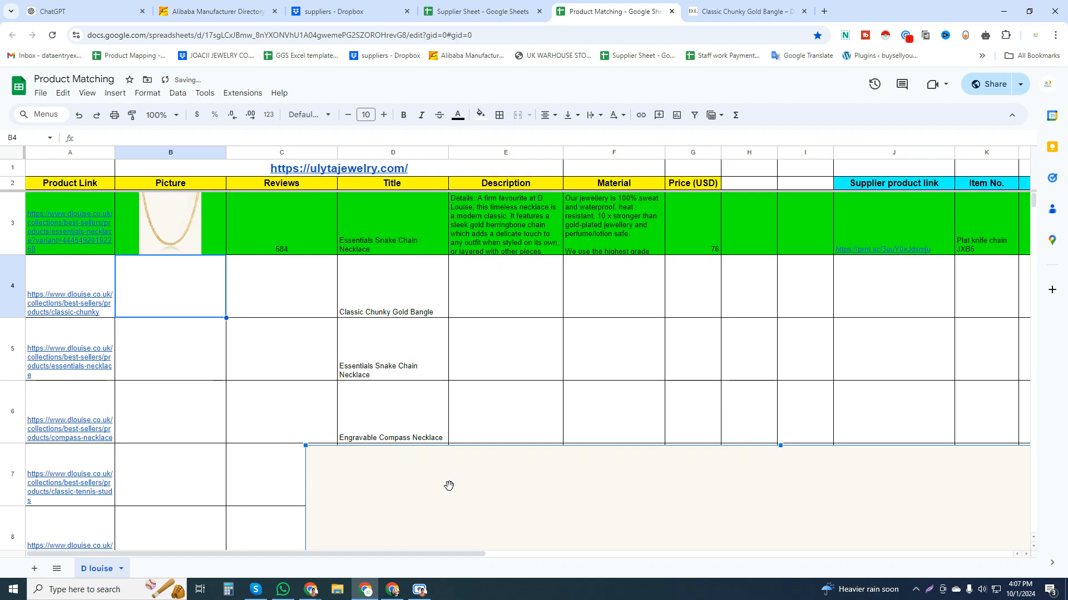
pyautogui.moveTo(448, 486); pyautogui.dragTo(212, 255)
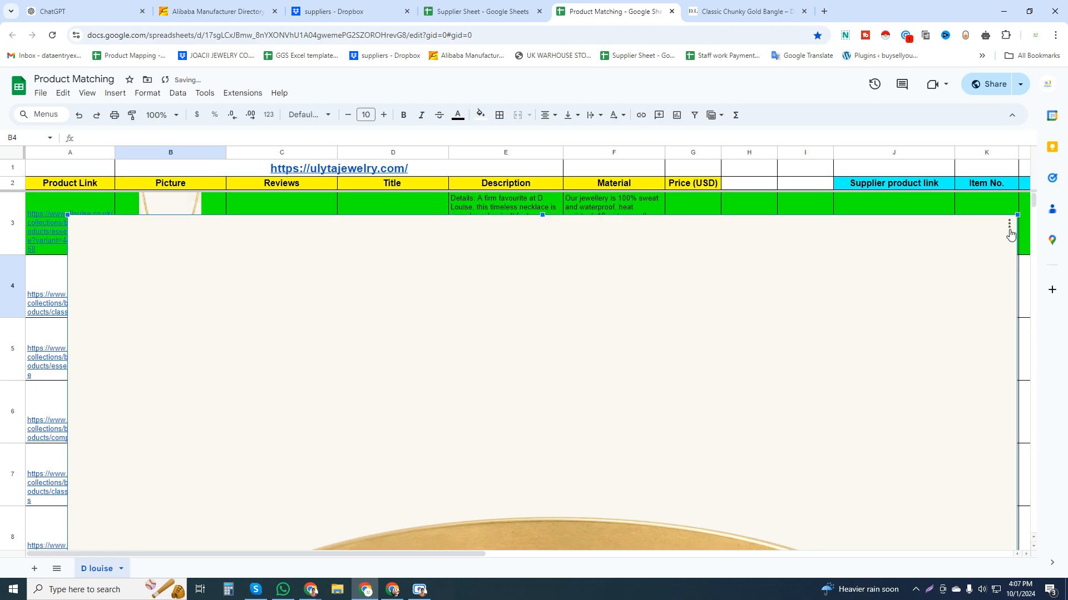
pyautogui.press('Print')
pyautogui.moveTo(2, 136); pyautogui.dragTo(1062, 566)
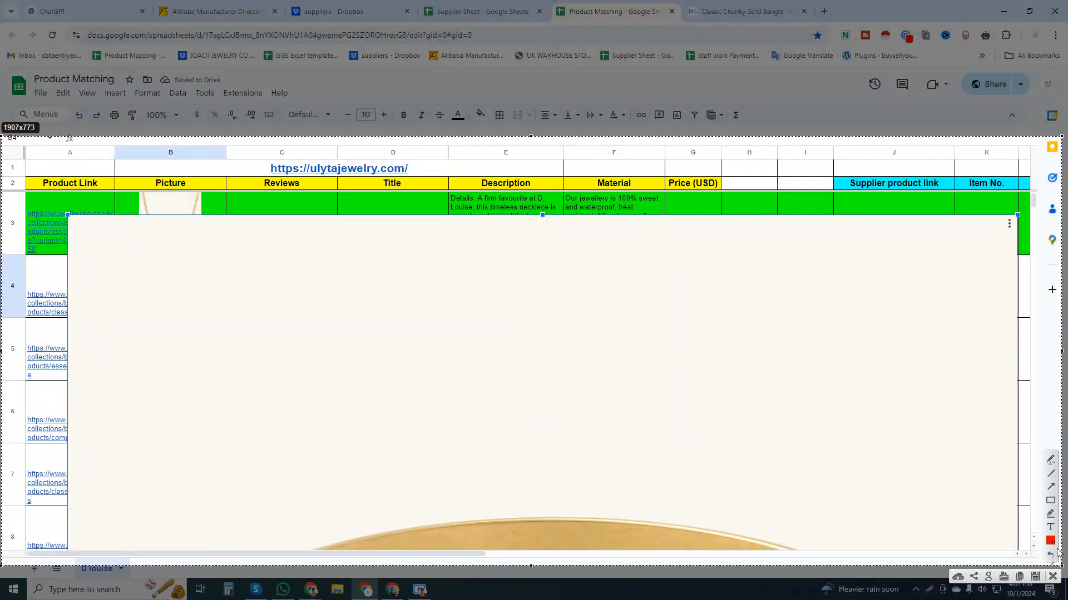
pyautogui.click(1052, 488)
pyautogui.moveTo(765, 484); pyautogui.dragTo(1007, 226)
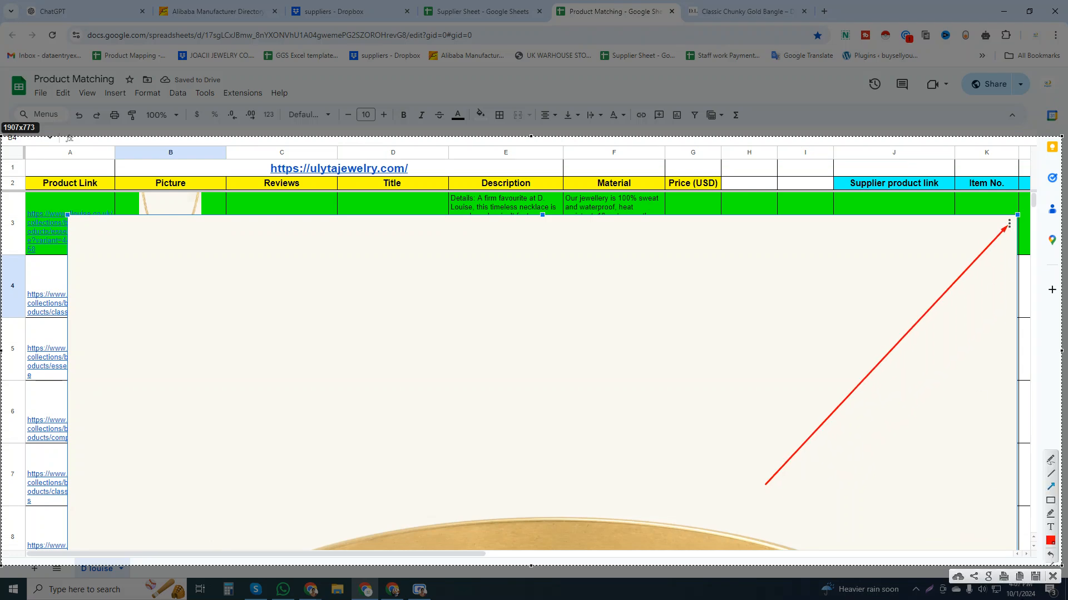
pyautogui.click(1053, 578)
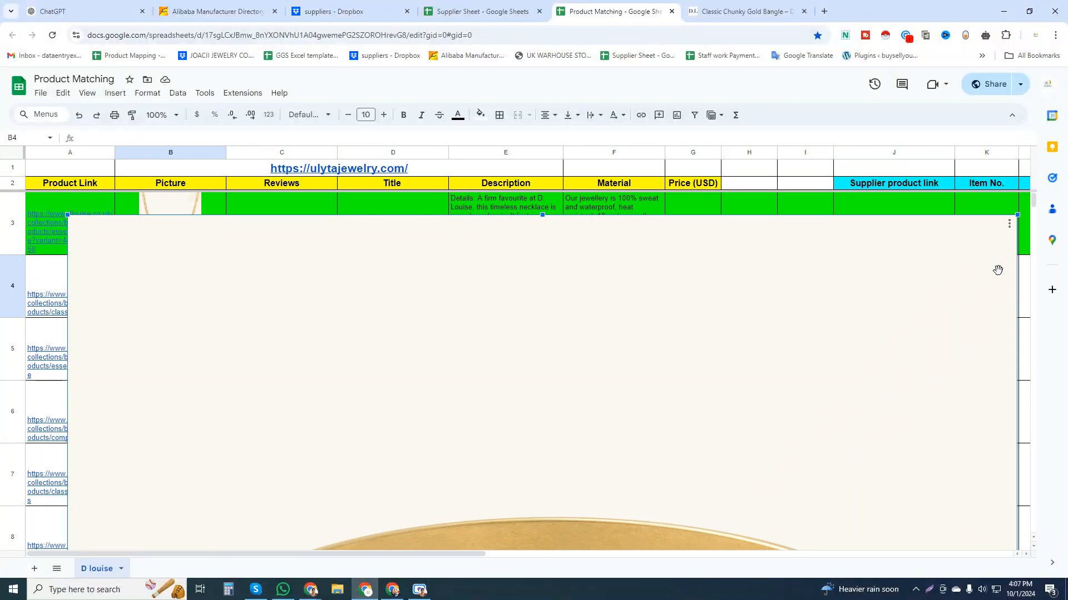
# Move the pasted bangle image clear of row 4 and place it inside the Picture cell B4.
pyautogui.click(1012, 228)
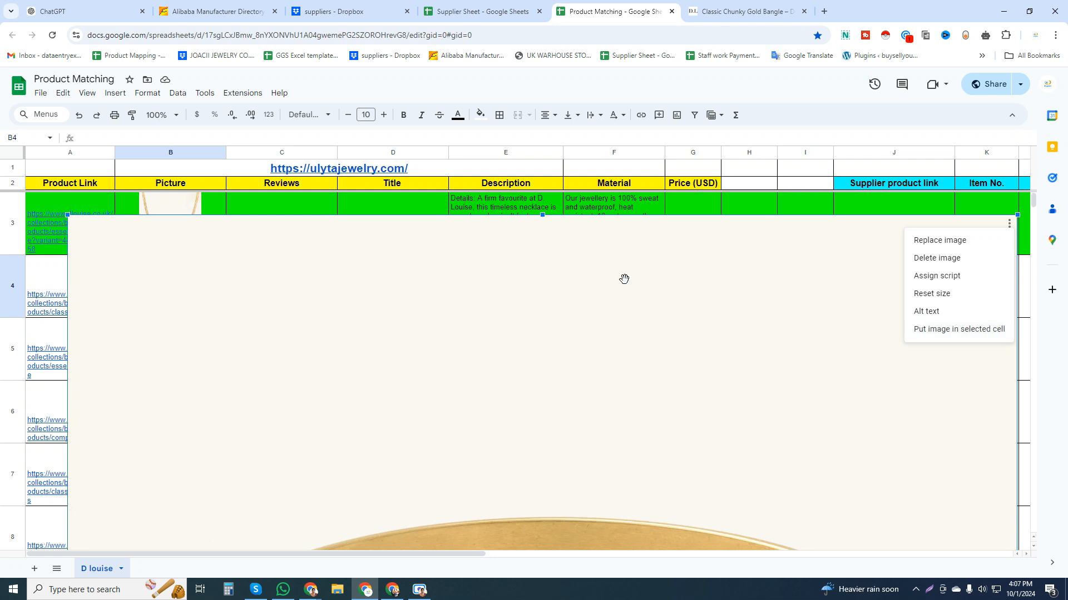
pyautogui.moveTo(527, 263); pyautogui.dragTo(493, 365)
pyautogui.click(198, 279)
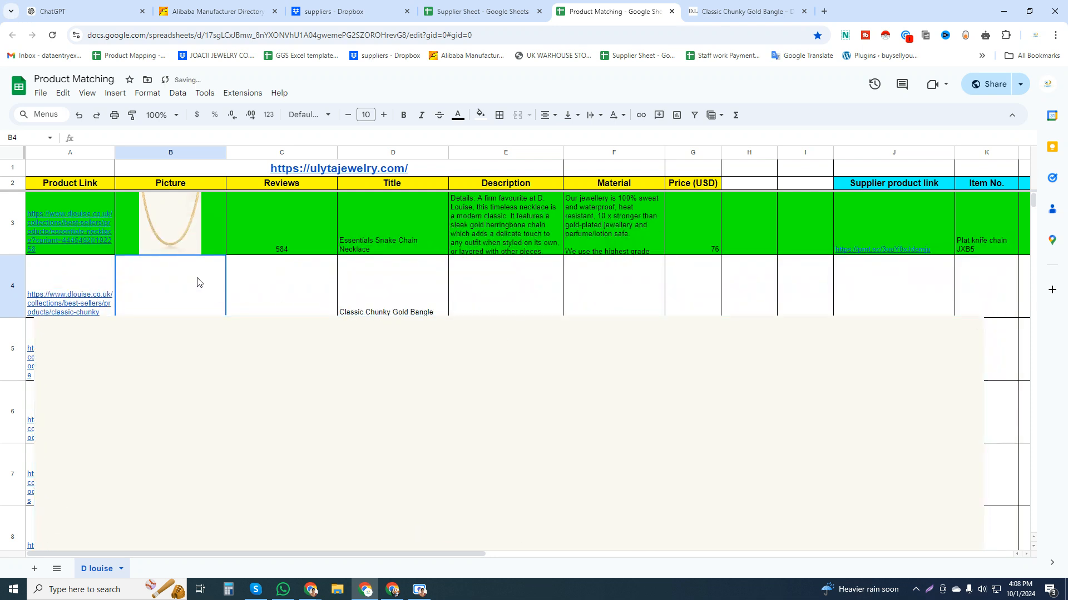
pyautogui.click(881, 407)
pyautogui.click(975, 326)
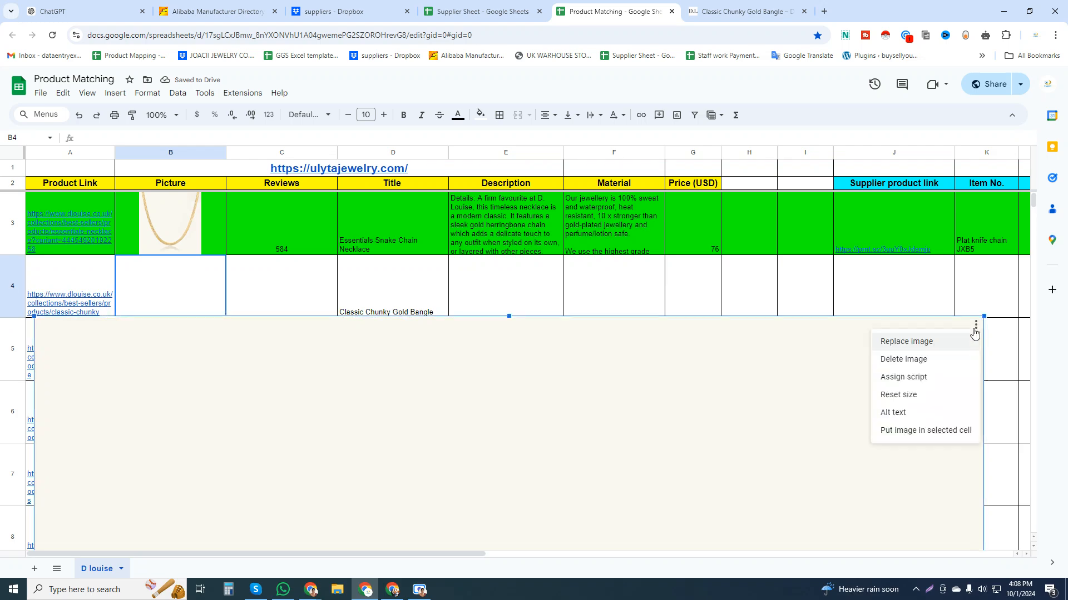
pyautogui.click(923, 431)
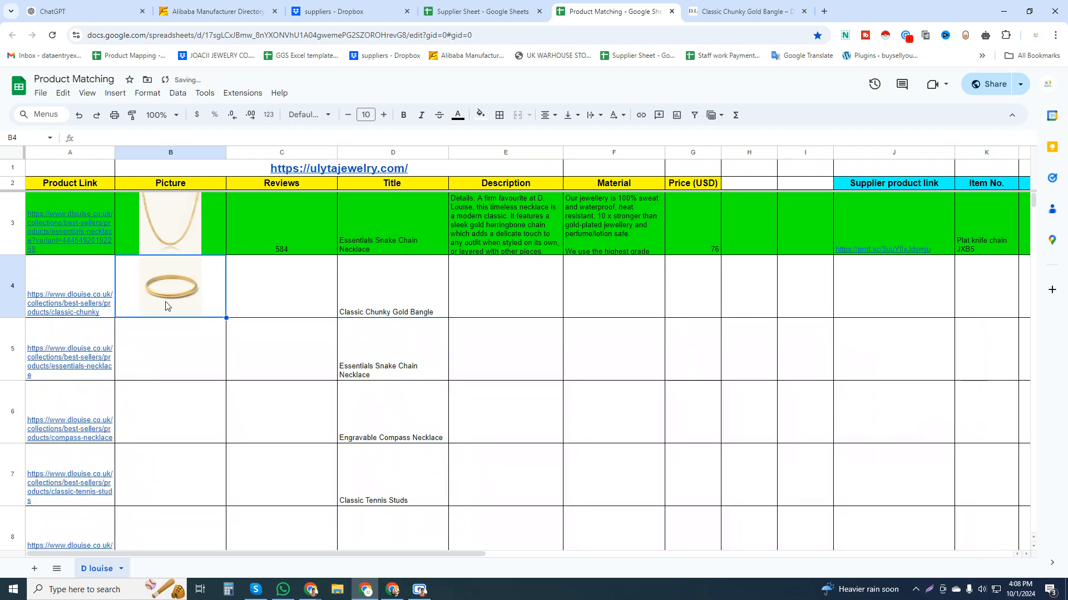
# Compare the bangle image in Picture cell B4 with the example necklace image in B3.
pyautogui.click(186, 233)
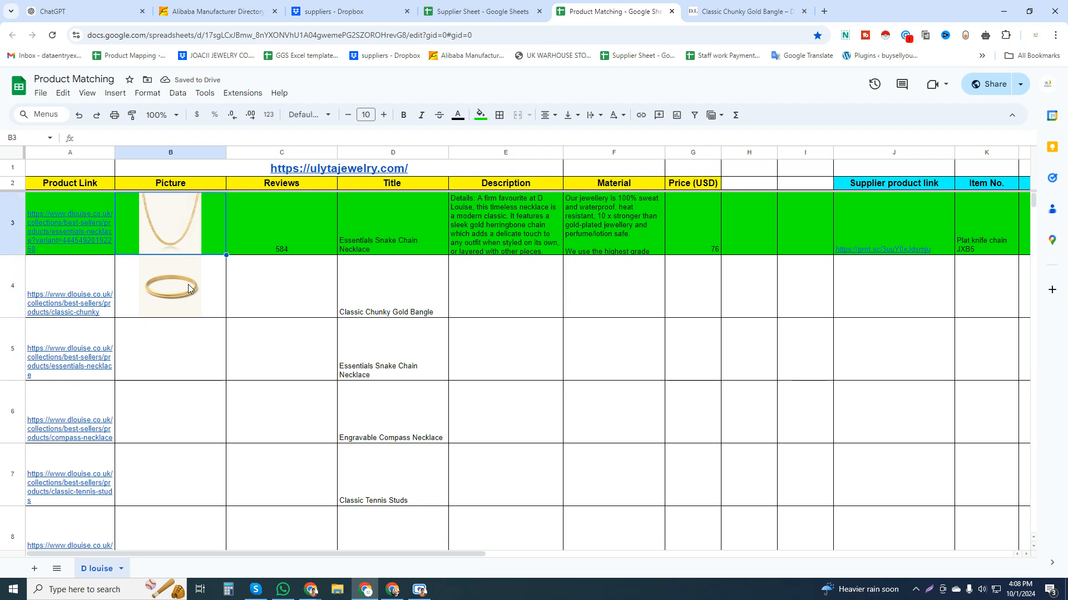
pyautogui.click(188, 288)
pyautogui.click(185, 232)
pyautogui.click(187, 287)
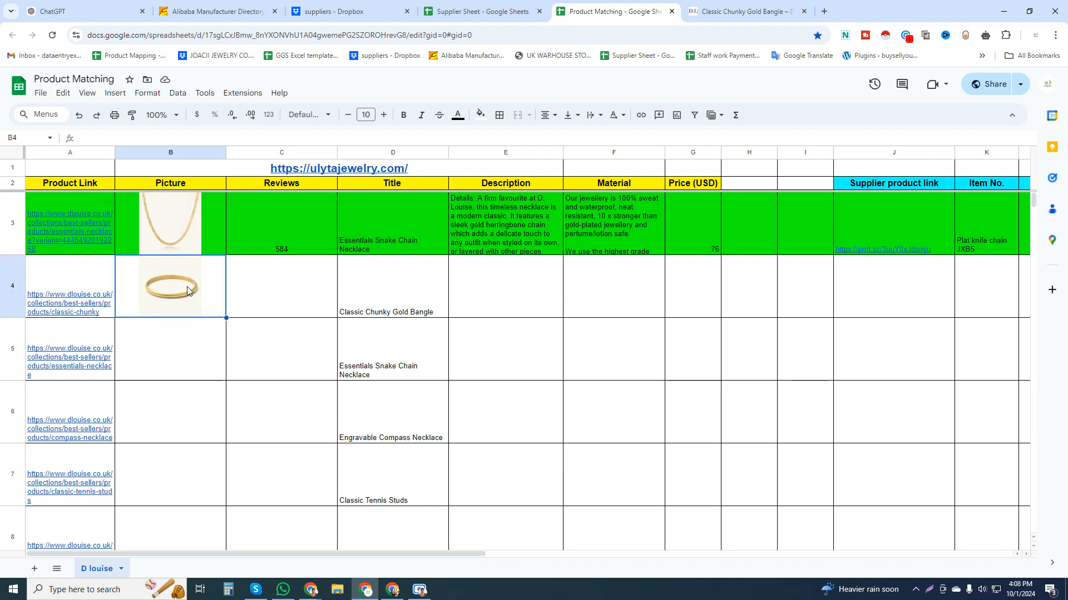
pyautogui.click(318, 295)
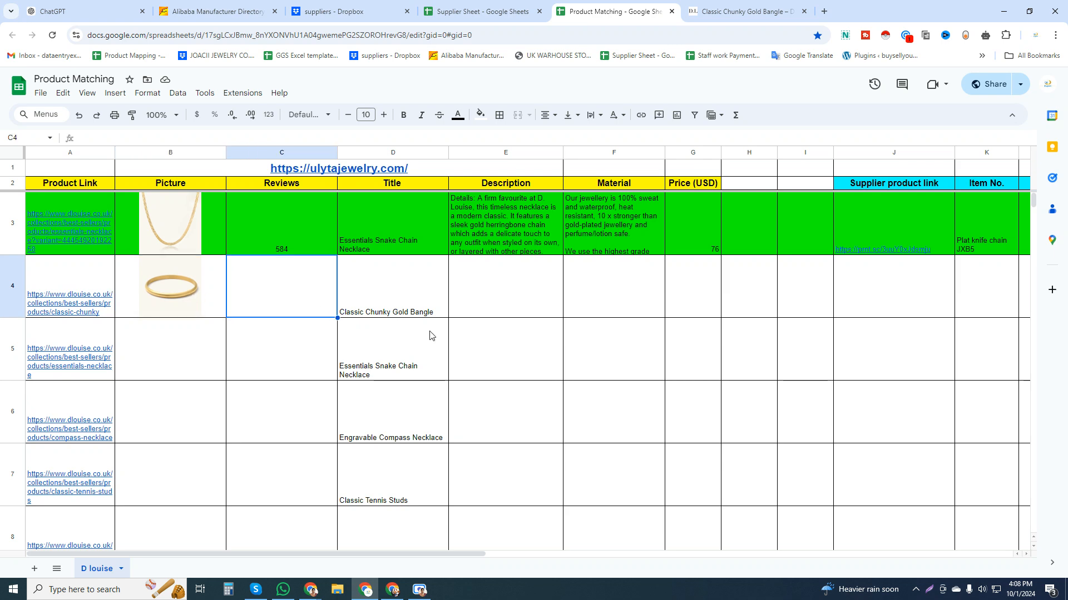
# Check the Classic Chunky Gold Bangle's price and its currency on the product page.
pyautogui.click(750, 7)
pyautogui.click(1022, 102)
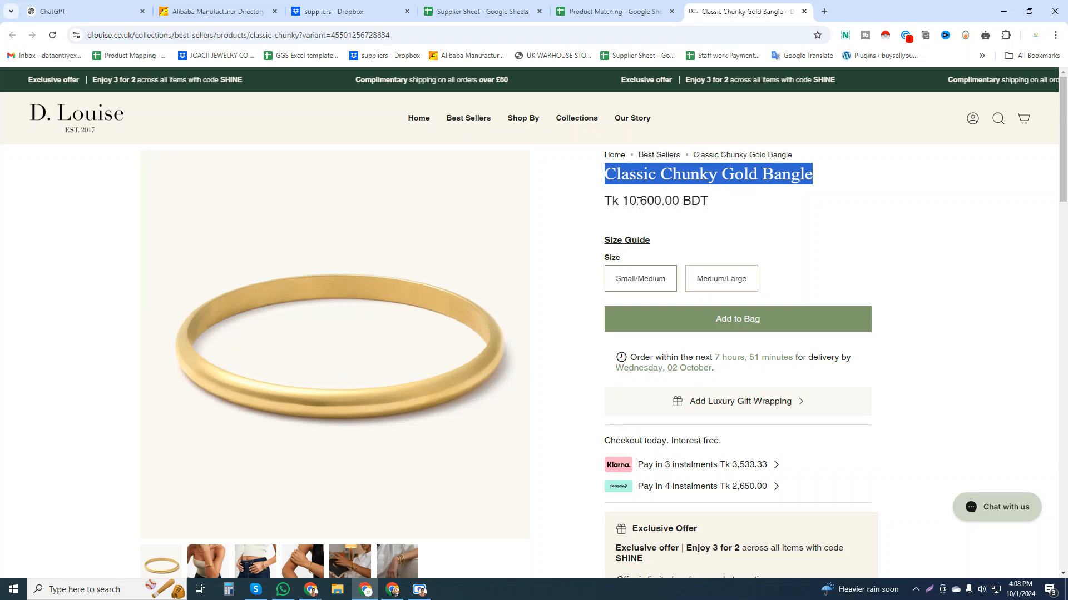
pyautogui.moveTo(623, 201); pyautogui.dragTo(680, 202)
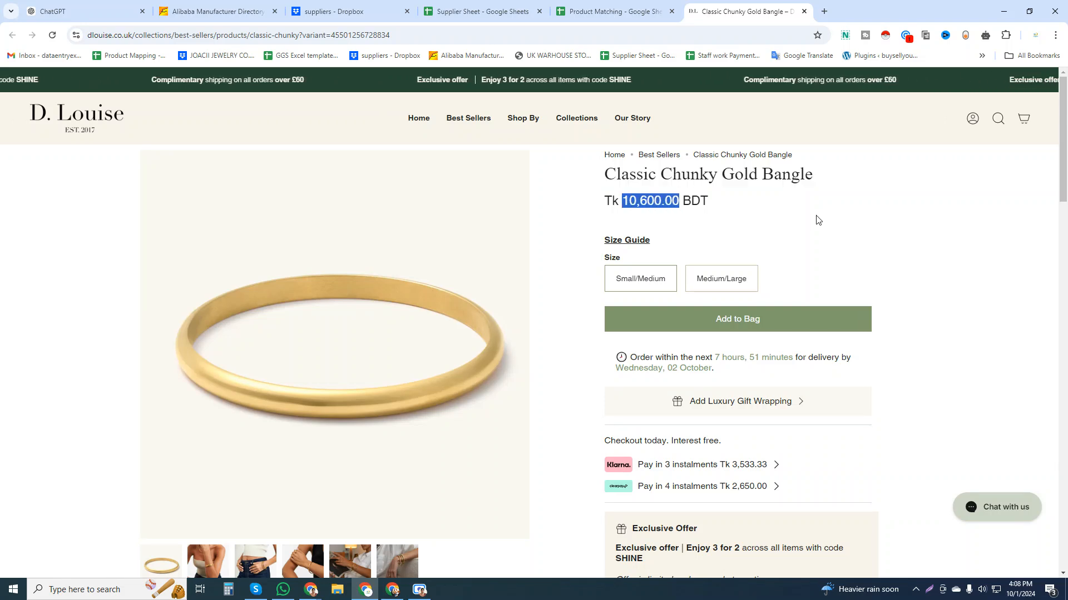
pyautogui.click(985, 36)
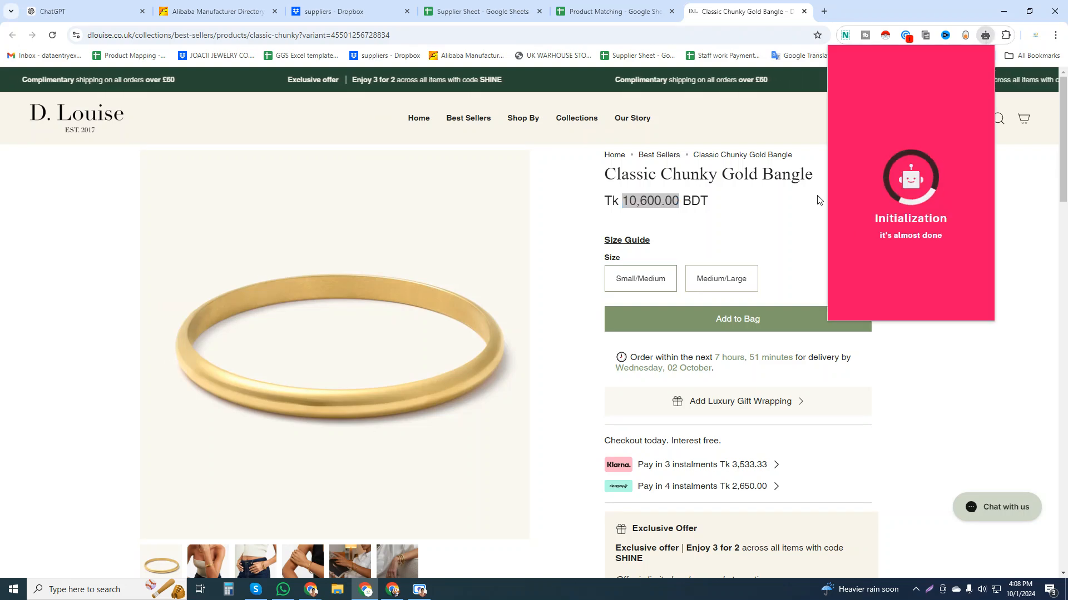
pyautogui.click(784, 269)
# Try to change the D. Louise store's display currency to USD in the page footer.
pyautogui.scroll(-15, 783, 250)
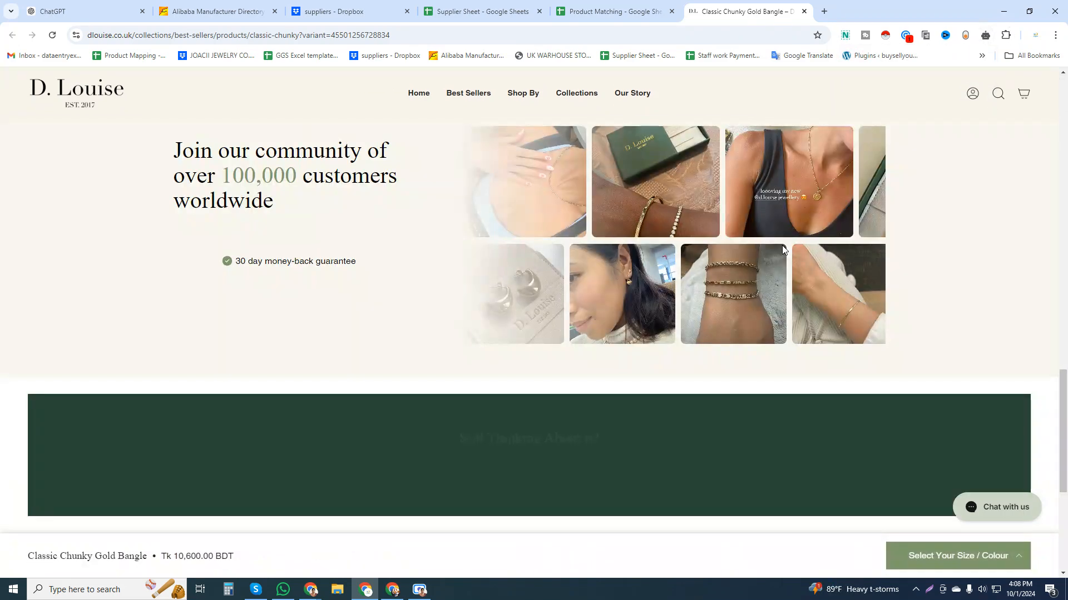
pyautogui.scroll(-5, 783, 251)
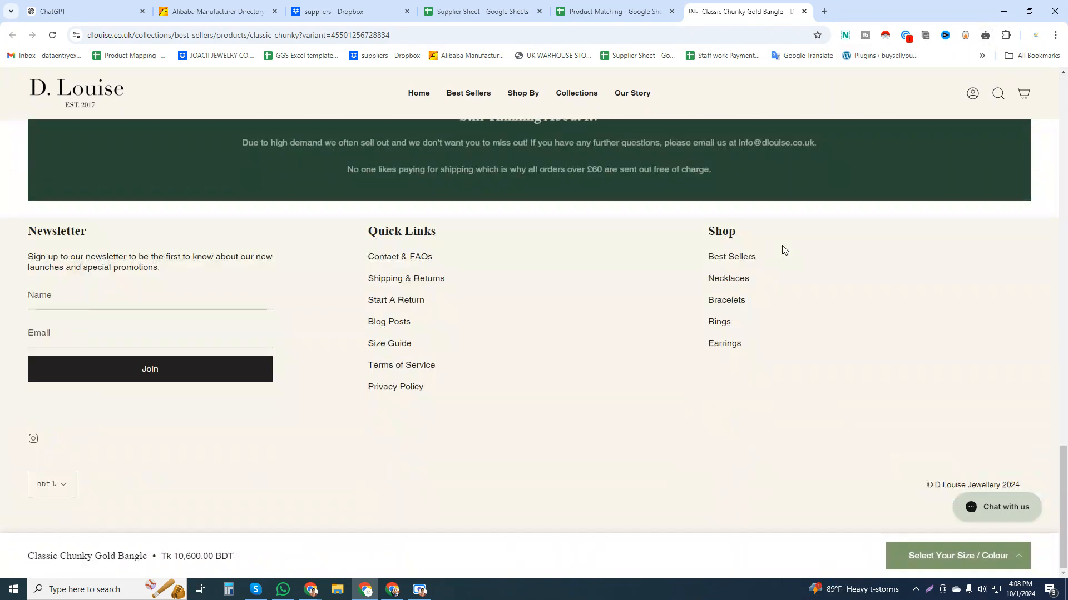
pyautogui.click(62, 491)
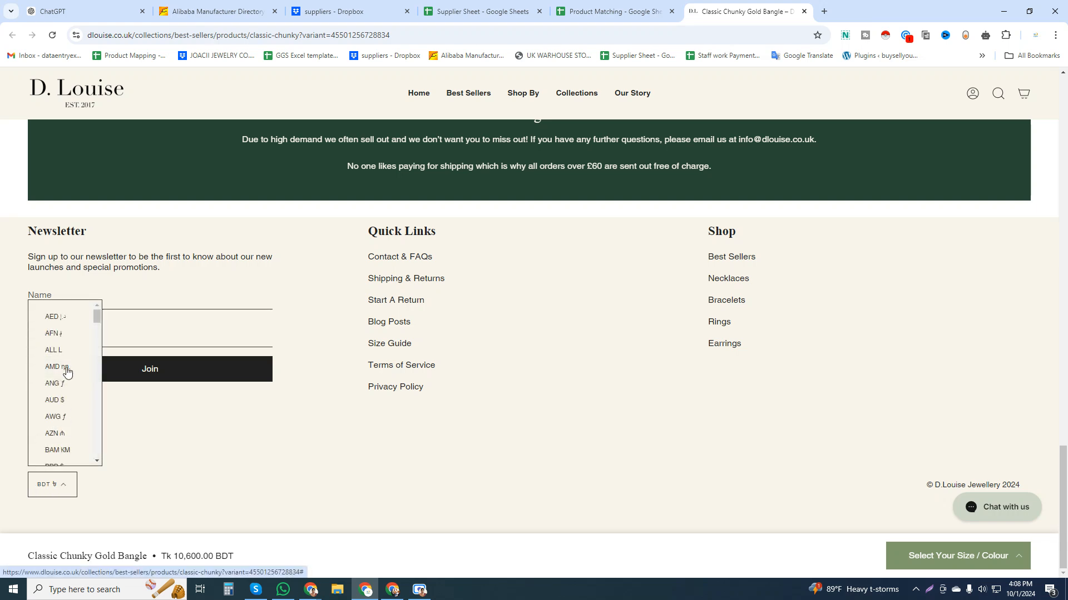
pyautogui.scroll(-15, 66, 411)
pyautogui.scroll(-9, 69, 381)
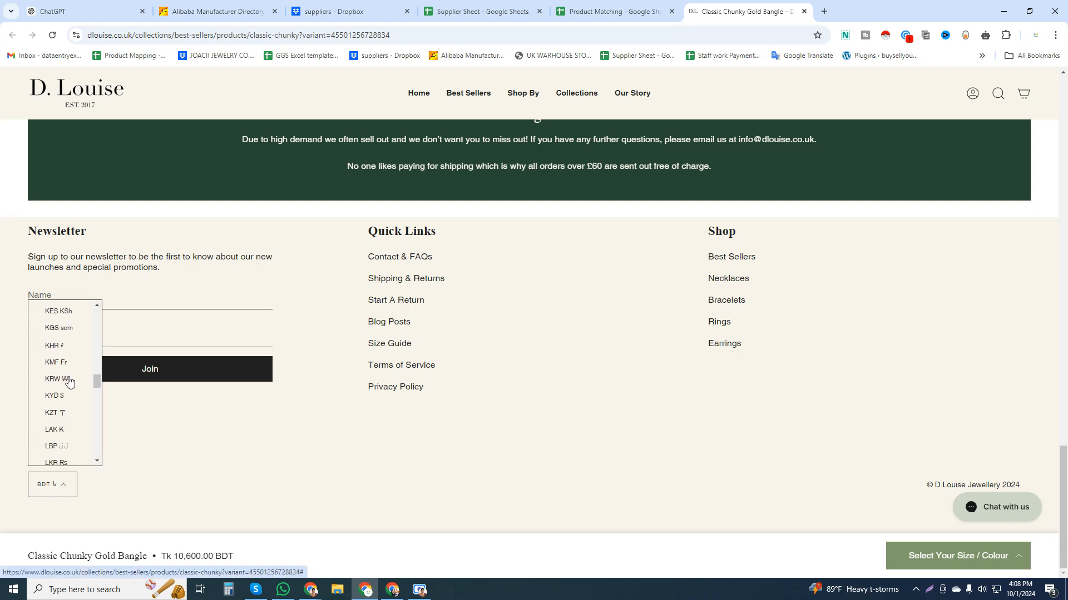
pyautogui.scroll(-4, 69, 383)
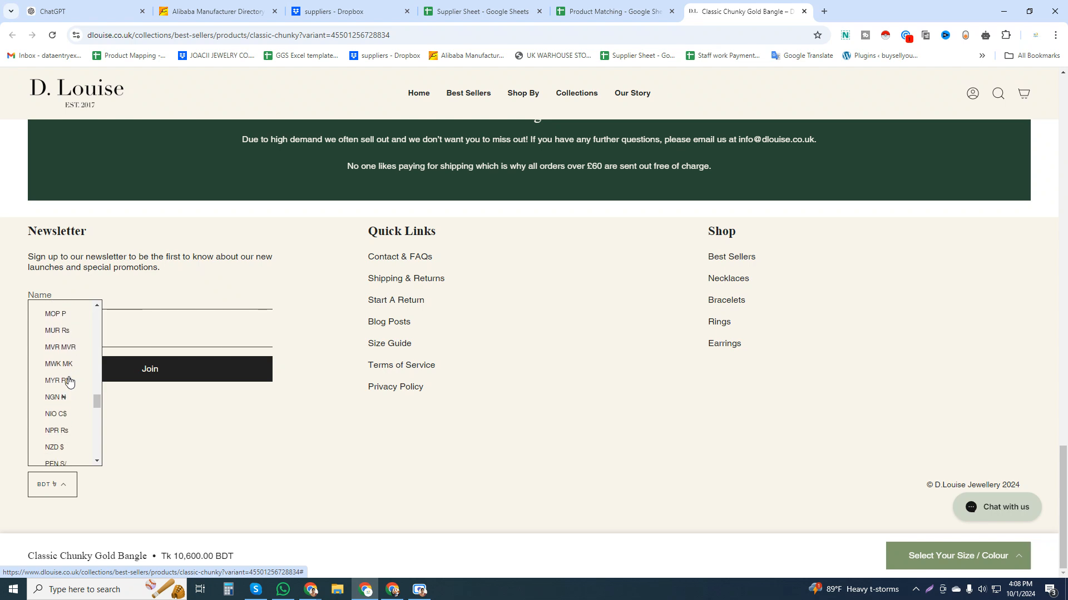
pyautogui.scroll(-4, 67, 398)
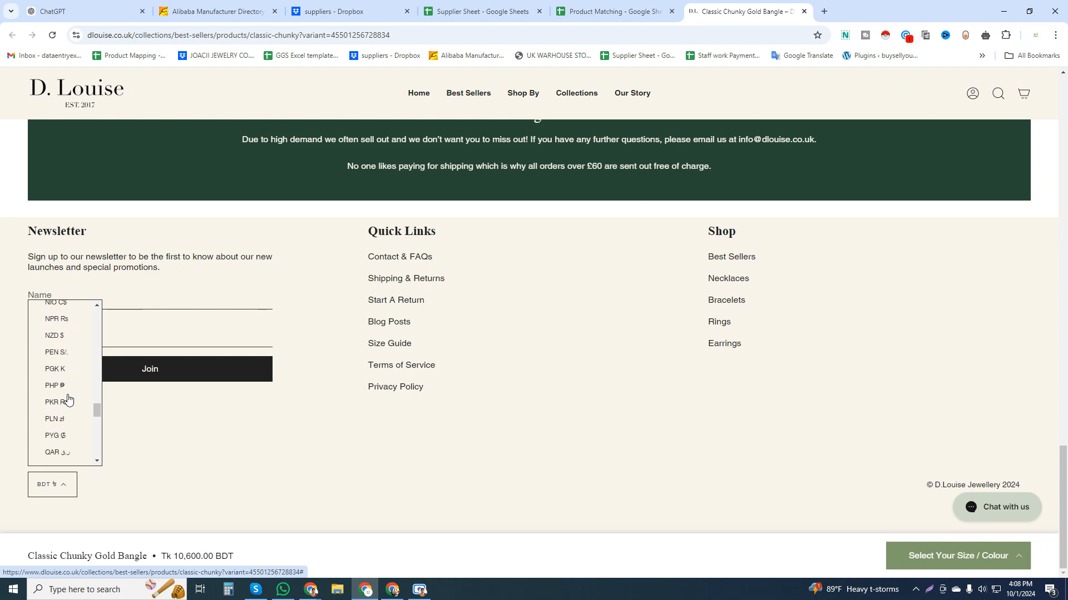
pyautogui.scroll(-8, 68, 398)
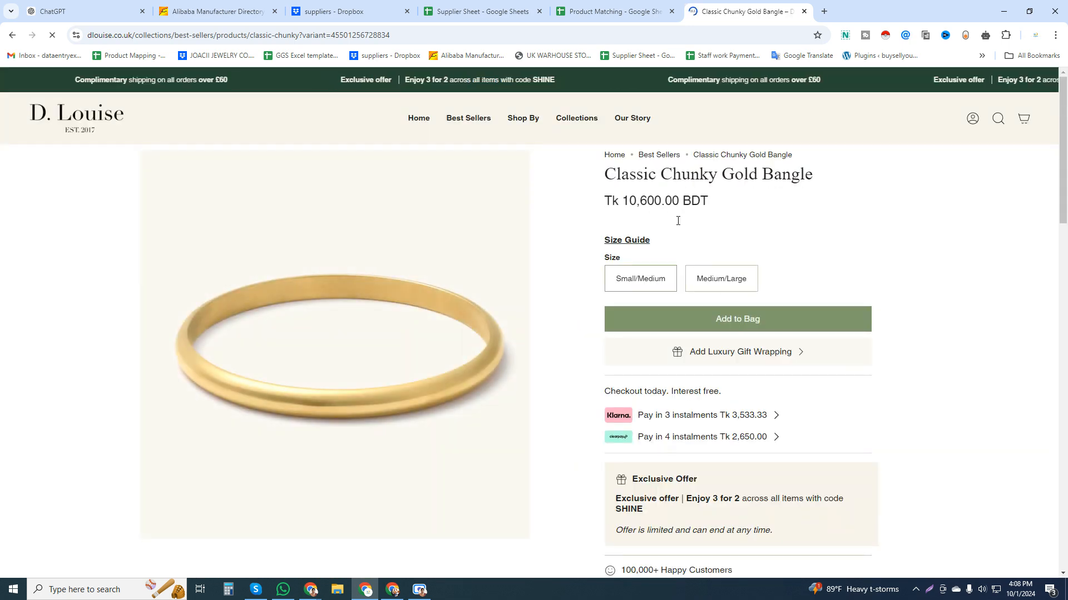
# Enter 89 as the Classic Chunky Gold Bangle's Price (USD) in cell G4 of the Product Matching sheet.
pyautogui.click(609, 11)
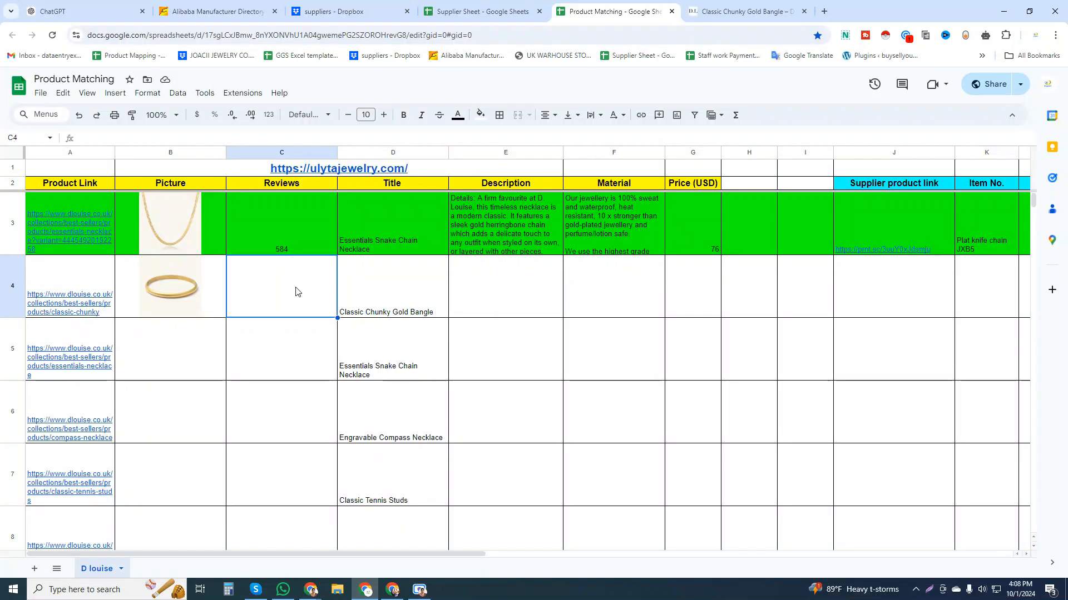
pyautogui.click(693, 294)
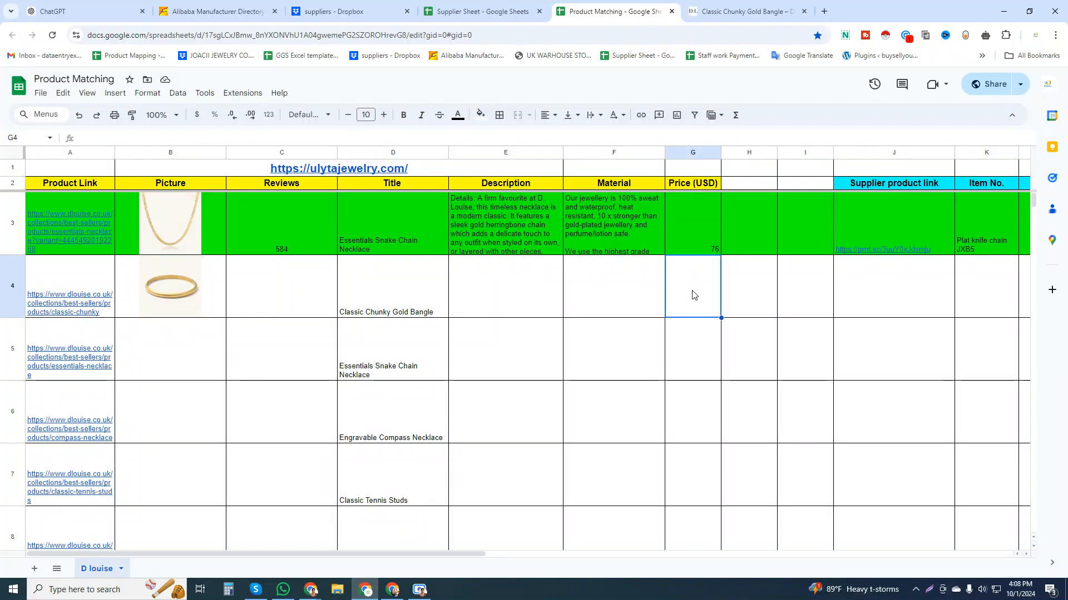
pyautogui.write('89')
pyautogui.press('Return')
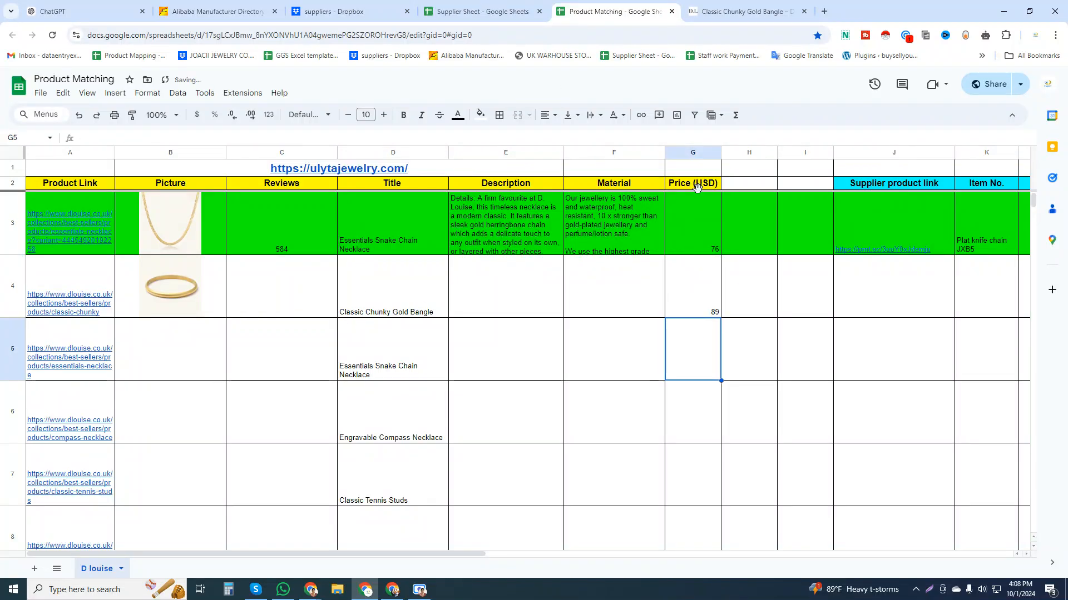
pyautogui.click(709, 303)
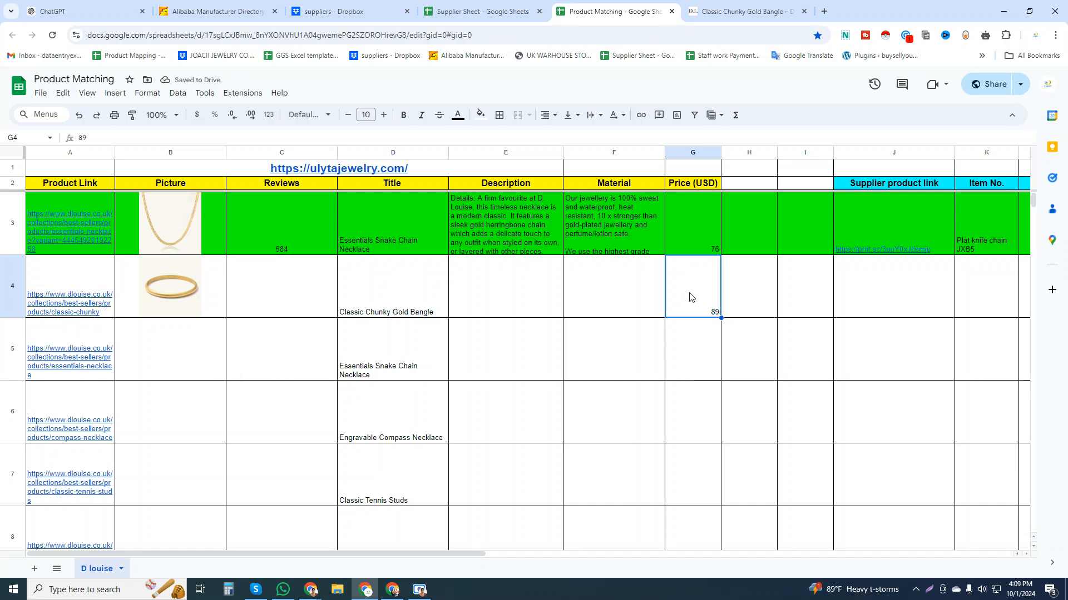
# Connect Urban VPN to United States (USA) and reload the bangle's product page.
pyautogui.hotkey('ctrl', 'Tab')
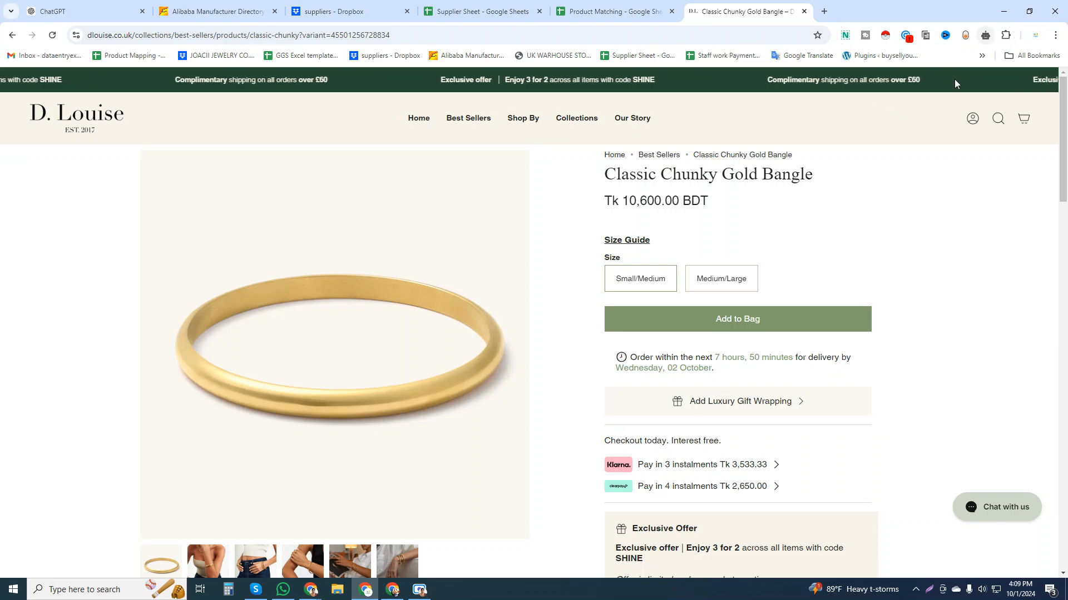
pyautogui.click(985, 35)
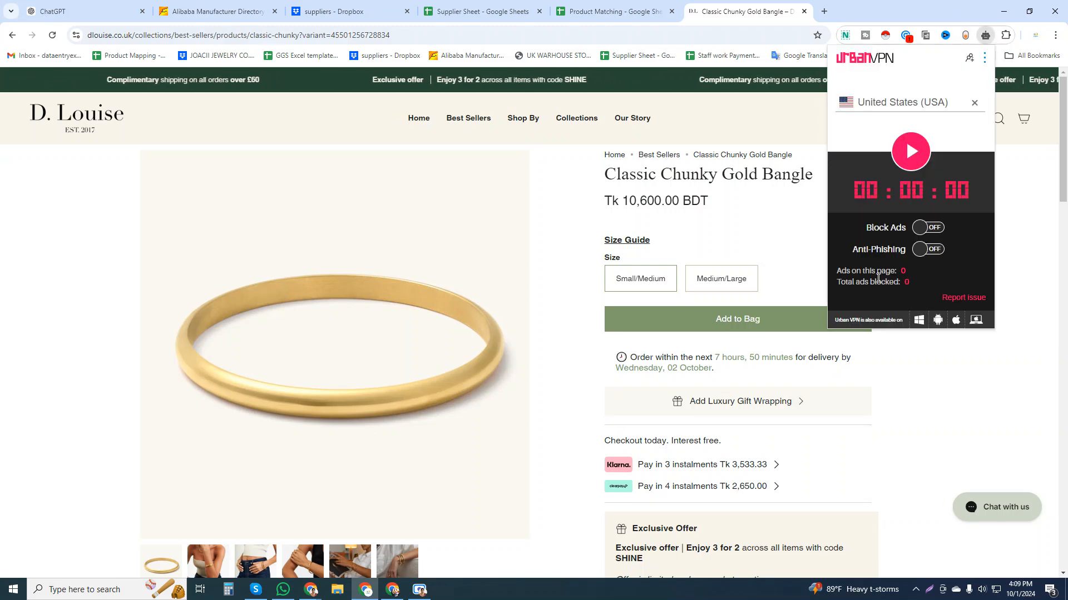
pyautogui.click(910, 150)
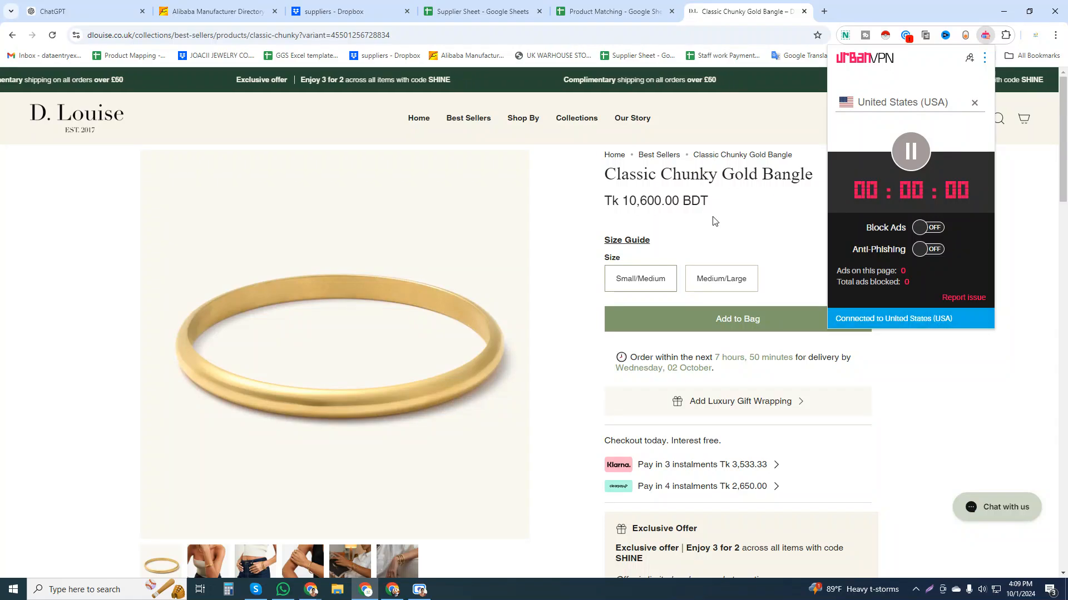
pyautogui.click(52, 35)
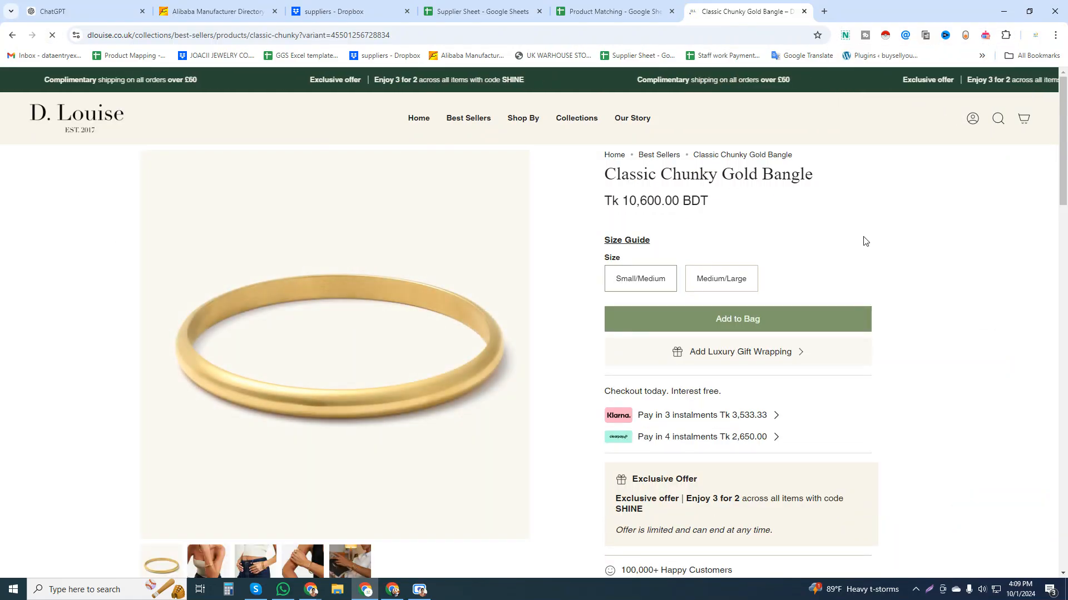
pyautogui.click(52, 35)
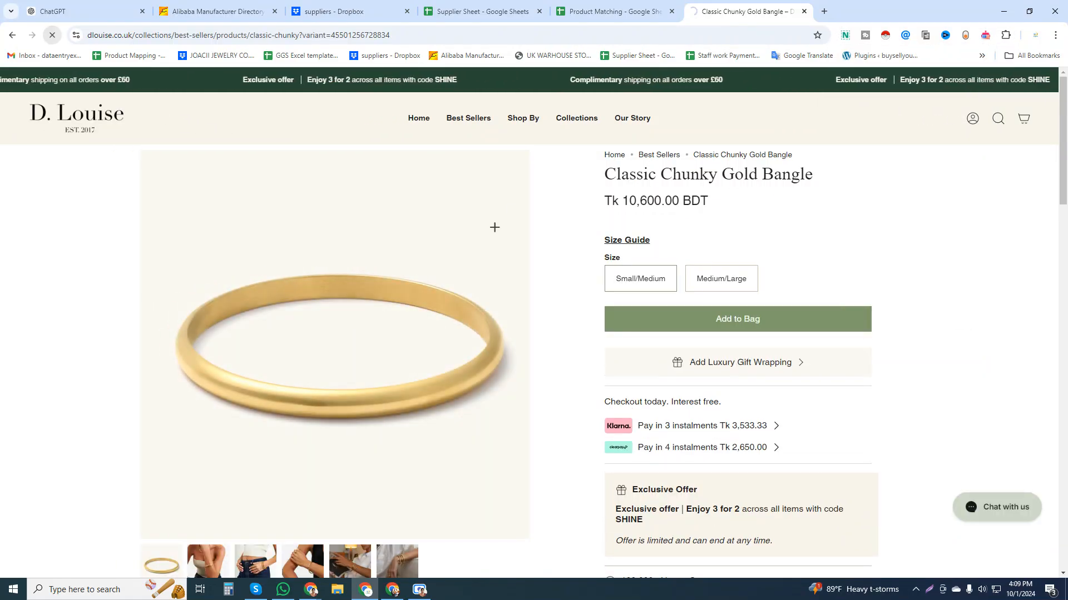
# Try again to set the store's display currency to USD with the VPN connected.
pyautogui.scroll(-20, 799, 231)
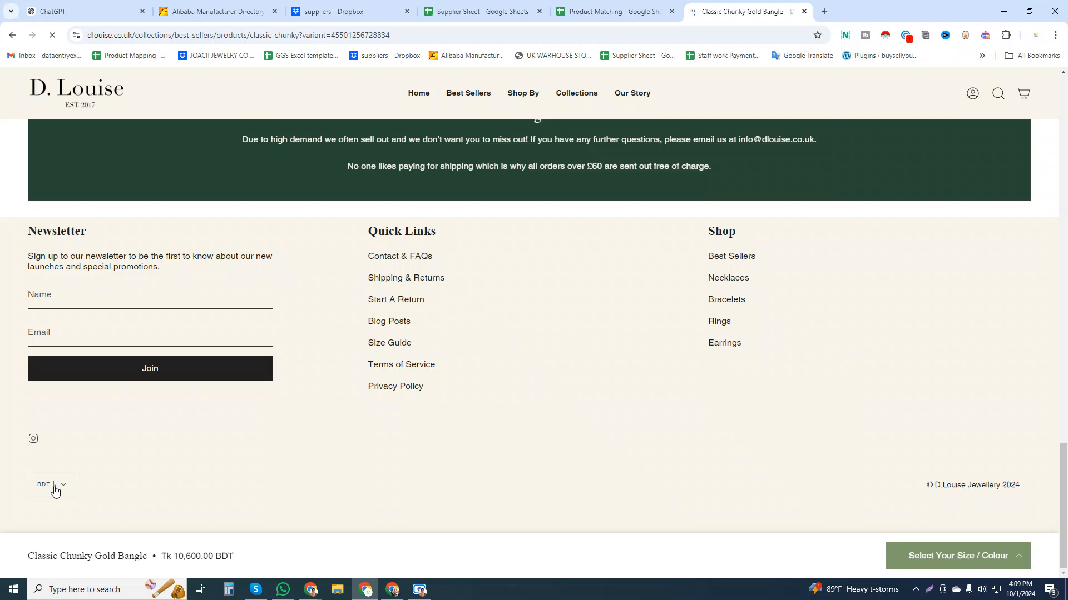
pyautogui.click(52, 485)
pyautogui.scroll(-10, 72, 424)
pyautogui.scroll(-12, 72, 425)
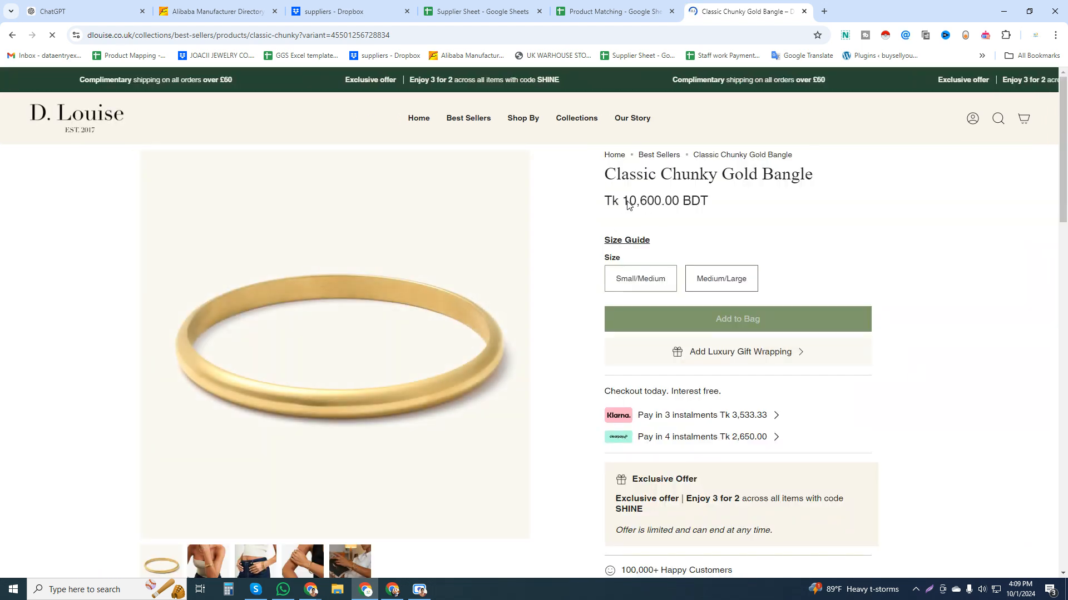
# Check the bangle's price on the reloaded product page and disconnect Urban VPN.
pyautogui.moveTo(622, 201); pyautogui.dragTo(676, 200)
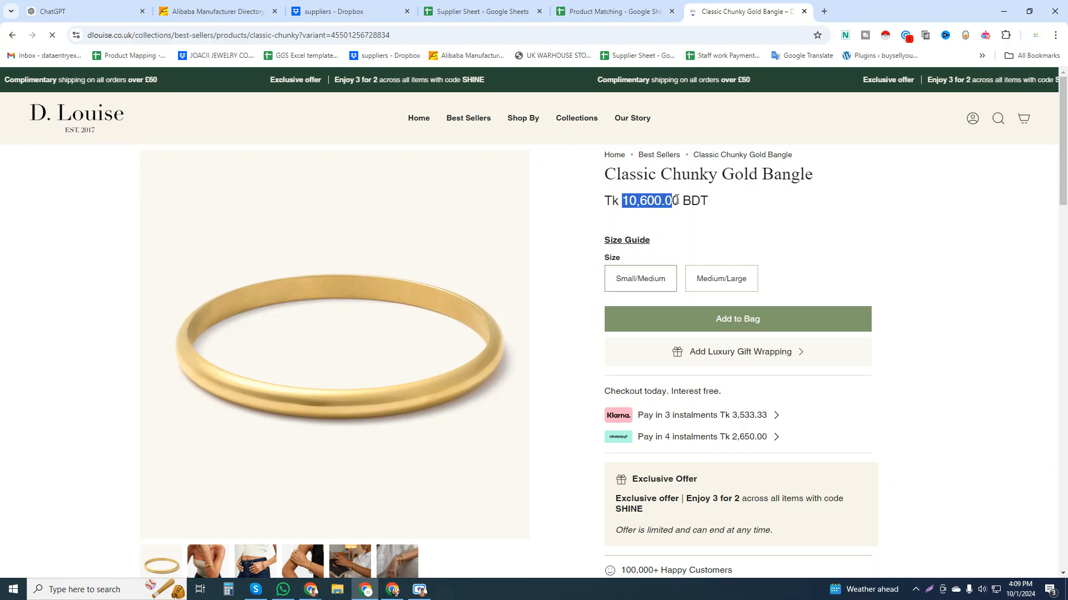
pyautogui.click(985, 36)
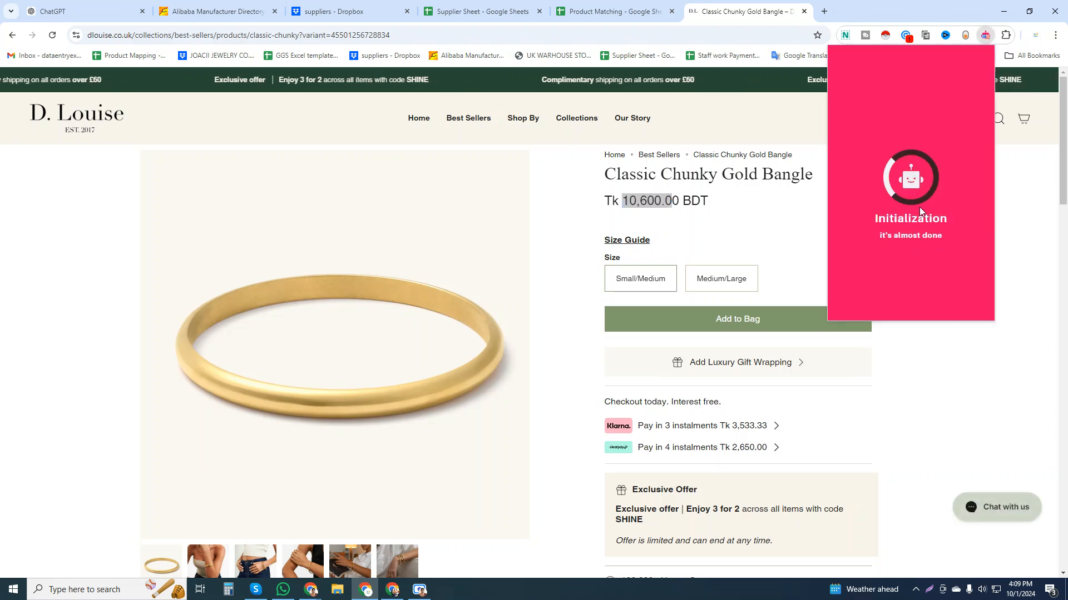
pyautogui.click(691, 272)
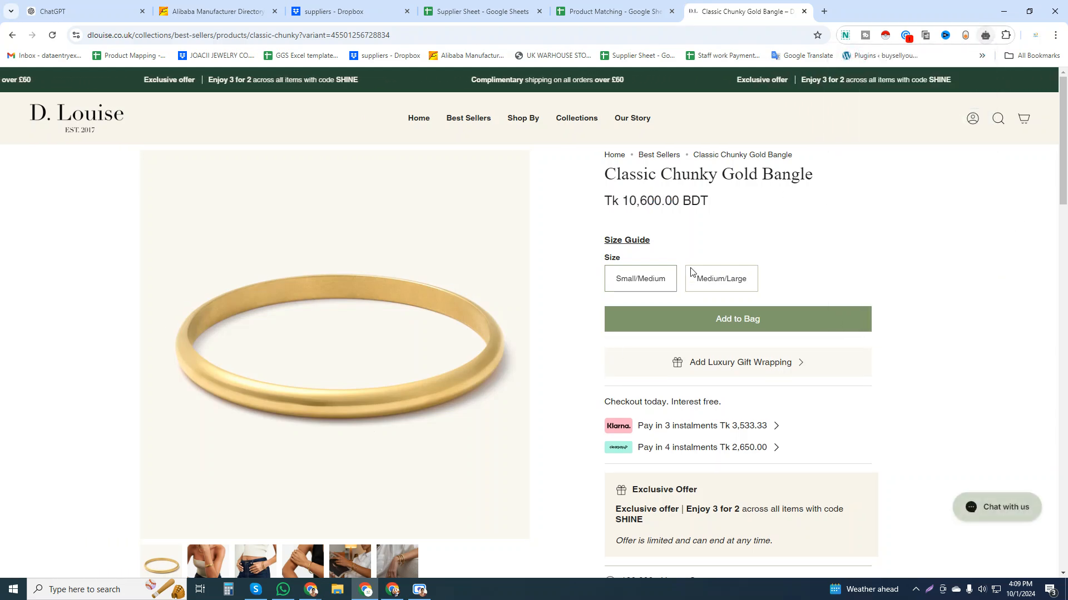
# Find the Description section on the bangle's product page and expand its full text.
pyautogui.scroll(-5, 572, 427)
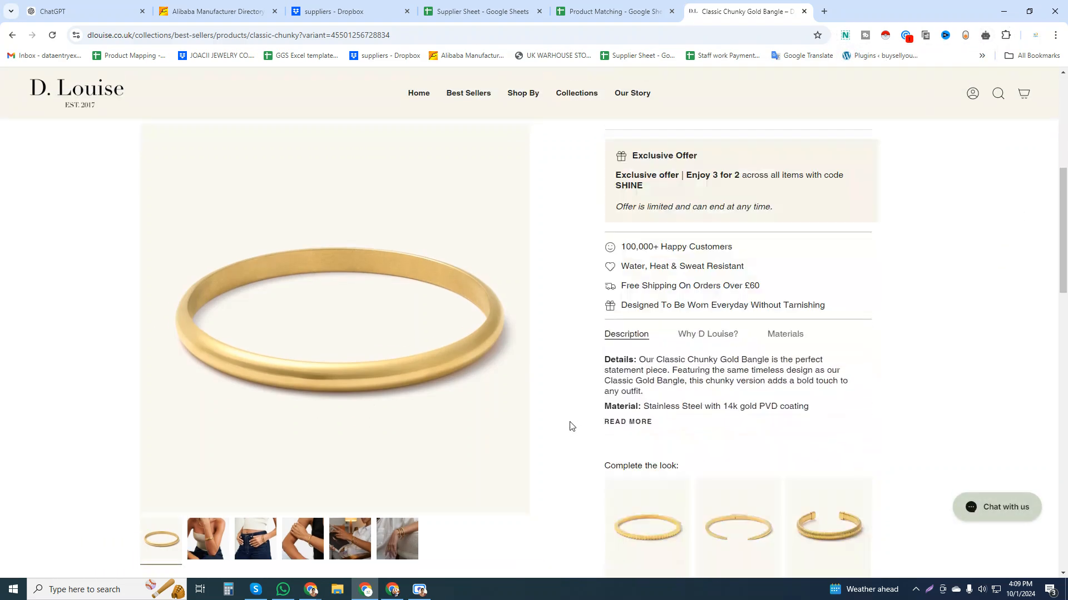
pyautogui.scroll(-10, 569, 426)
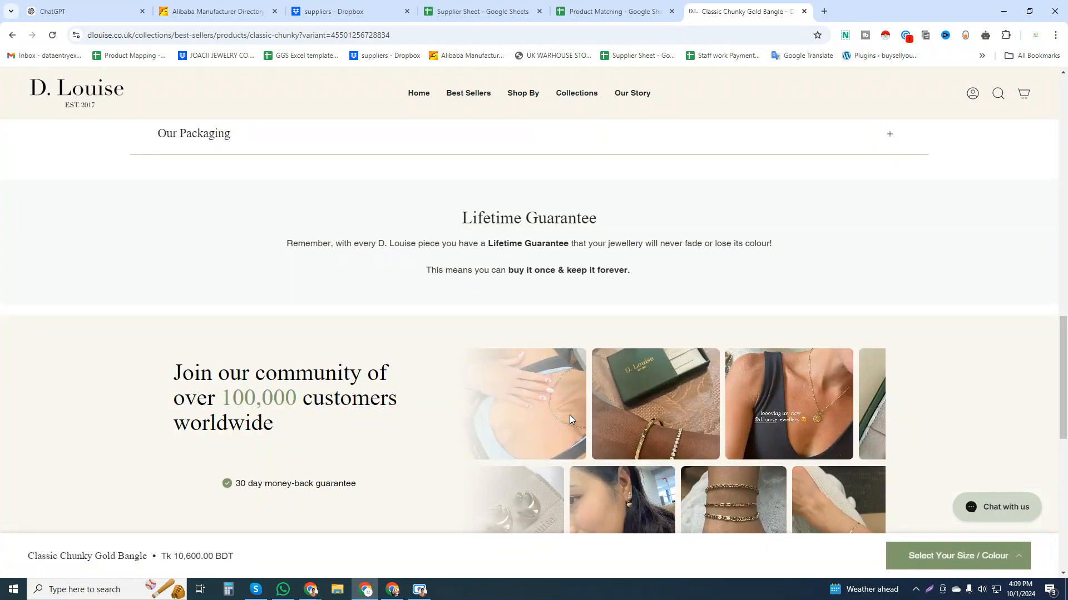
pyautogui.scroll(15, 569, 415)
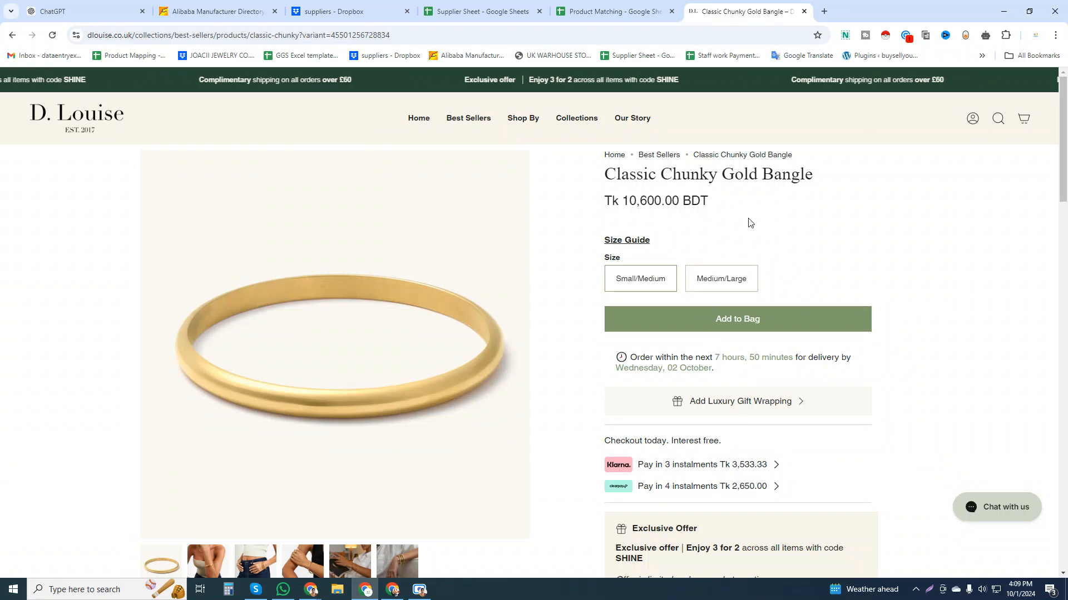
pyautogui.scroll(-8, 748, 222)
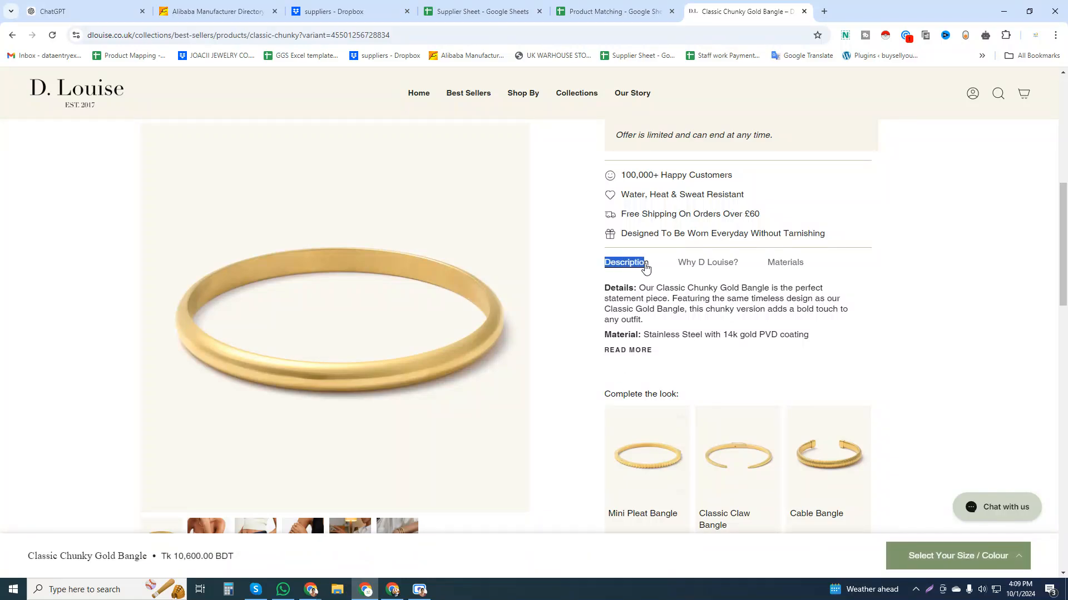
pyautogui.moveTo(658, 354); pyautogui.dragTo(610, 291)
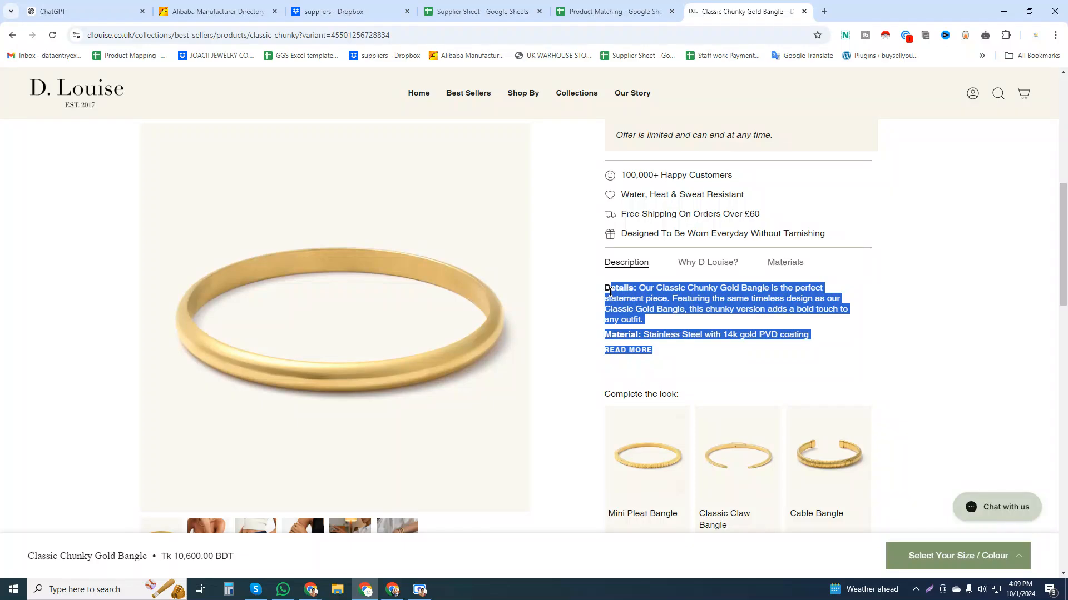
pyautogui.click(661, 371)
pyautogui.click(643, 352)
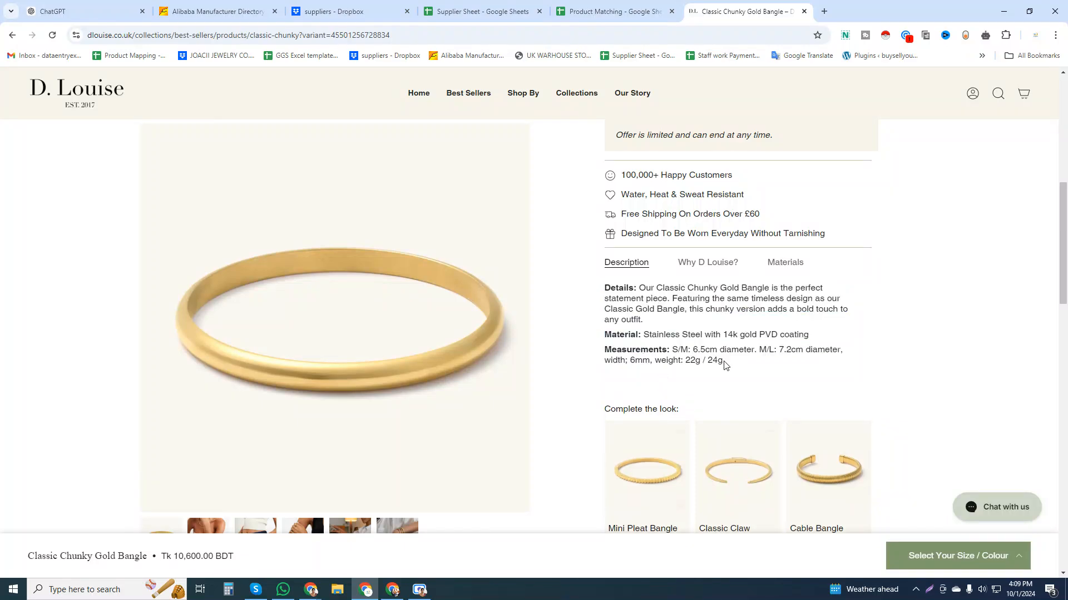
# Copy the bangle's full description, including details, material and measurements, from the store page into its Description cell in row 4.
pyautogui.moveTo(704, 361); pyautogui.dragTo(601, 293)
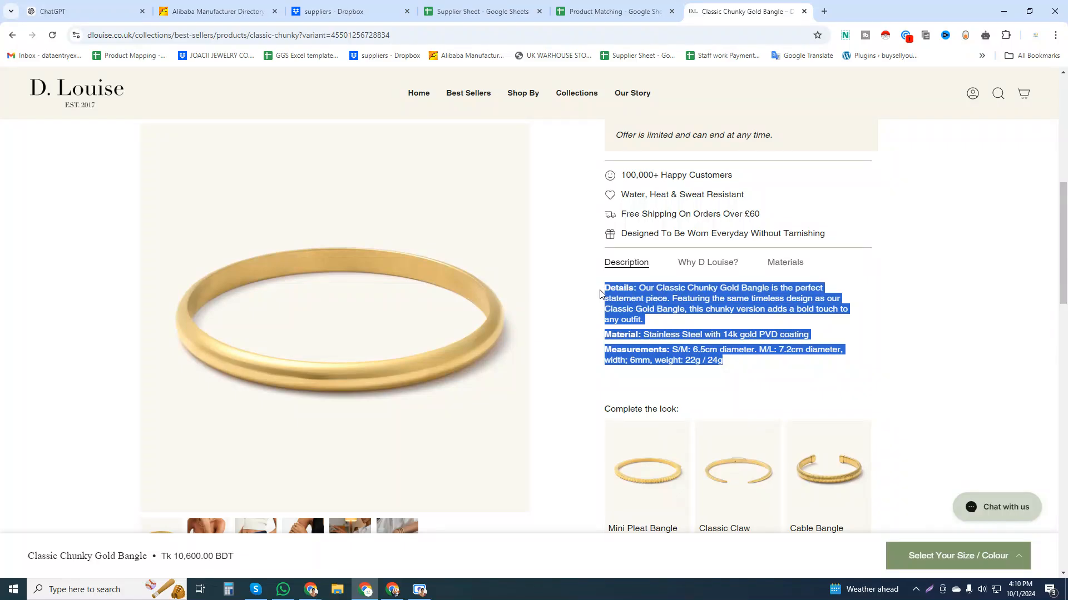
pyautogui.hotkey('ctrl', 'c')
pyautogui.click(612, 11)
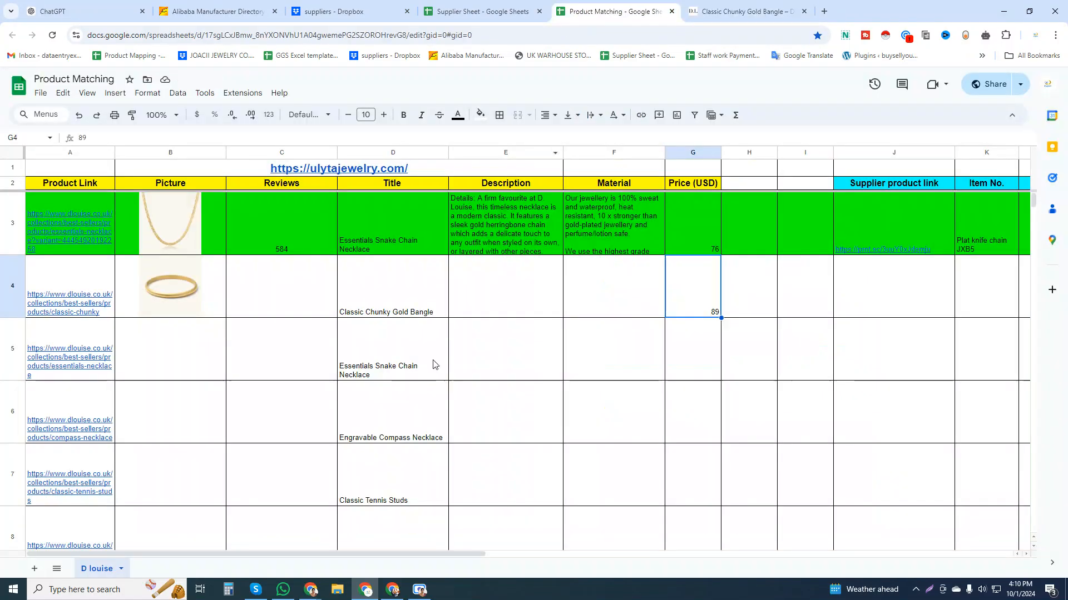
pyautogui.doubleClick(476, 300)
pyautogui.hotkey('ctrl', 'v')
pyautogui.click(503, 352)
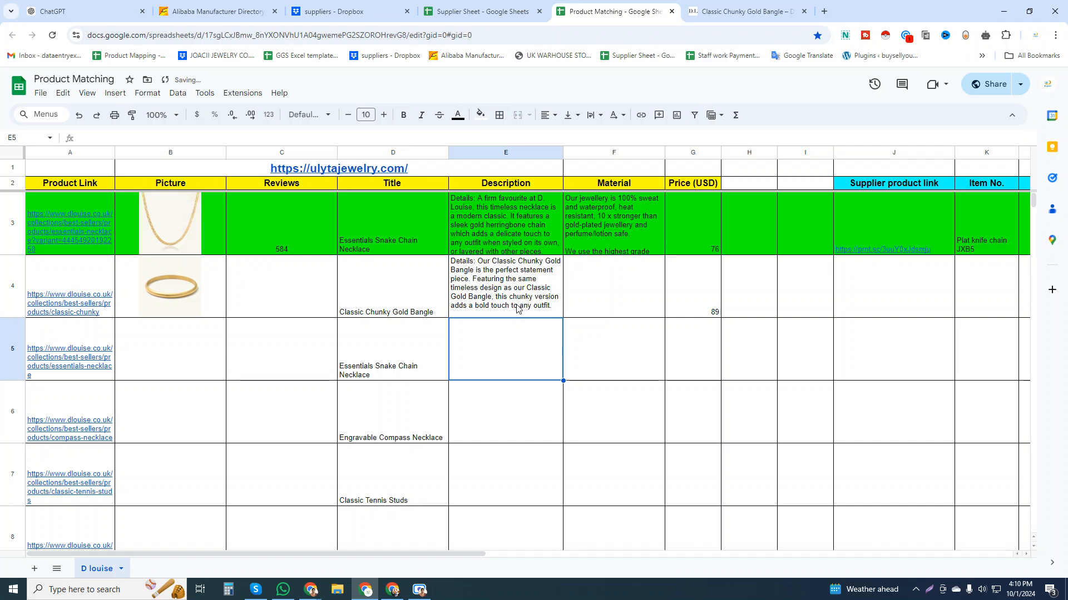
pyautogui.click(517, 307)
# Copy the full Materials text from the bangle's product page into its Material cell in row 4.
pyautogui.click(591, 283)
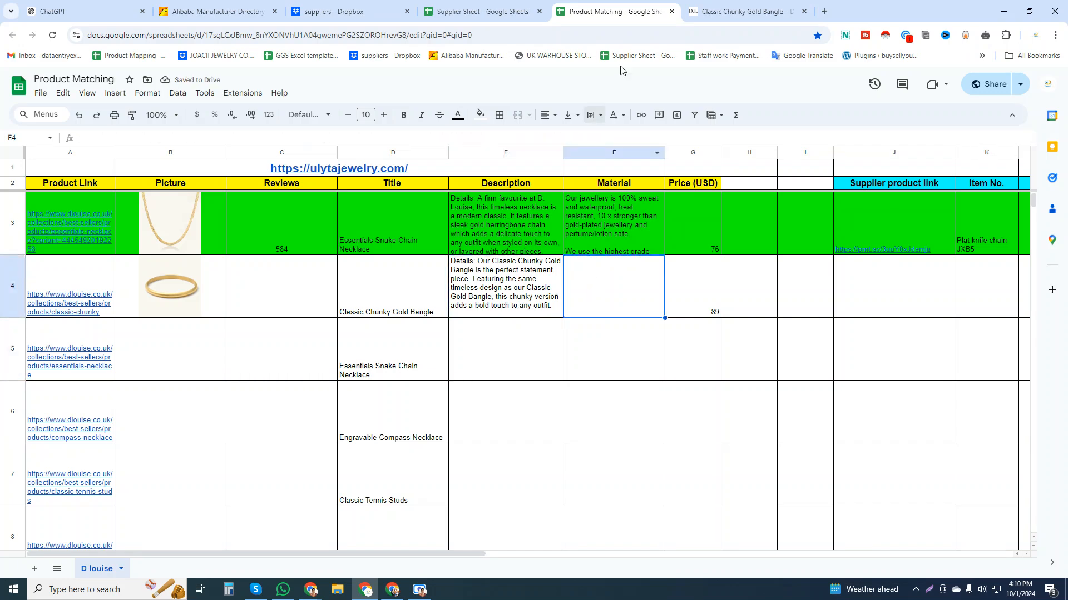
pyautogui.click(709, 11)
pyautogui.click(844, 266)
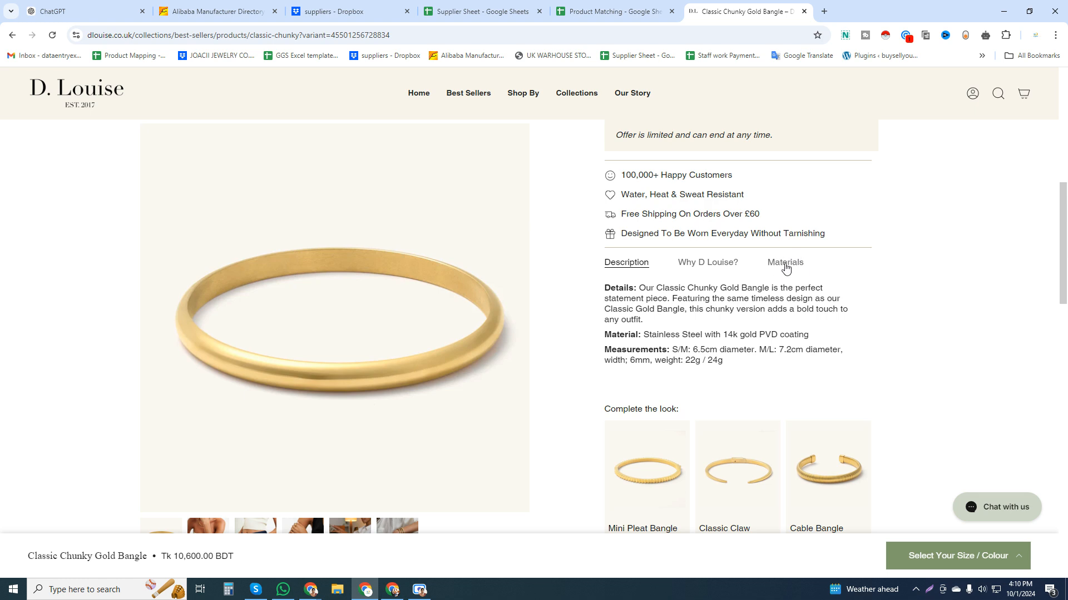
pyautogui.click(785, 269)
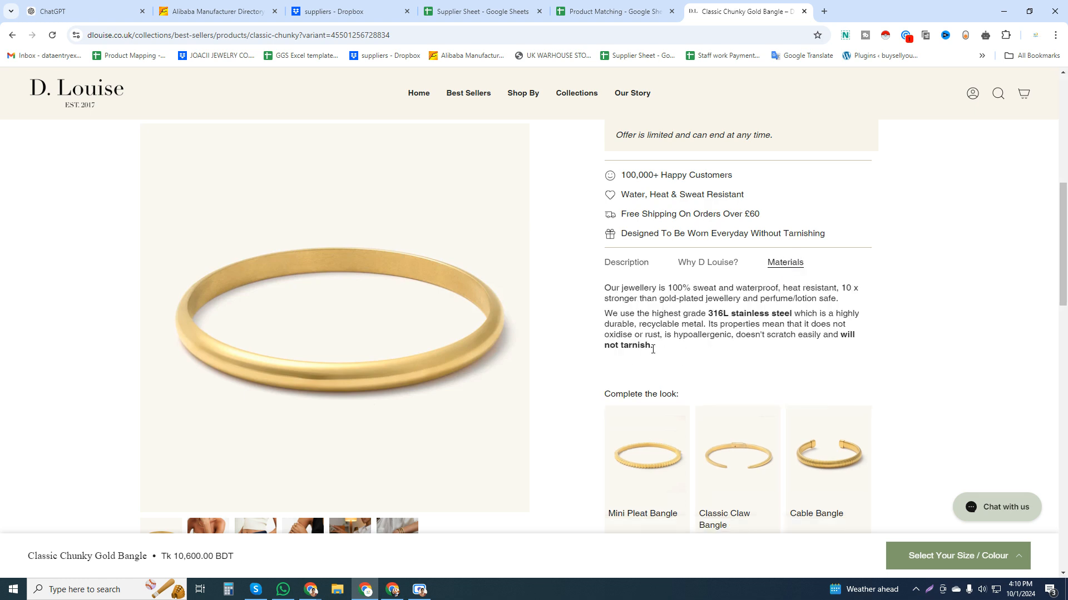
pyautogui.moveTo(653, 344); pyautogui.dragTo(606, 293)
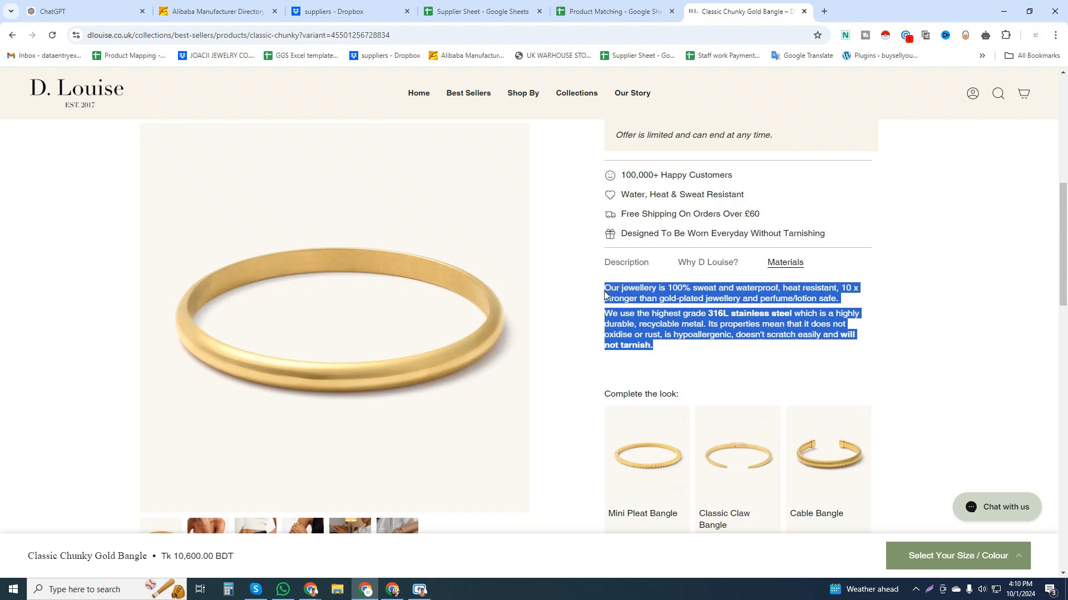
pyautogui.click(632, 6)
pyautogui.doubleClick(570, 275)
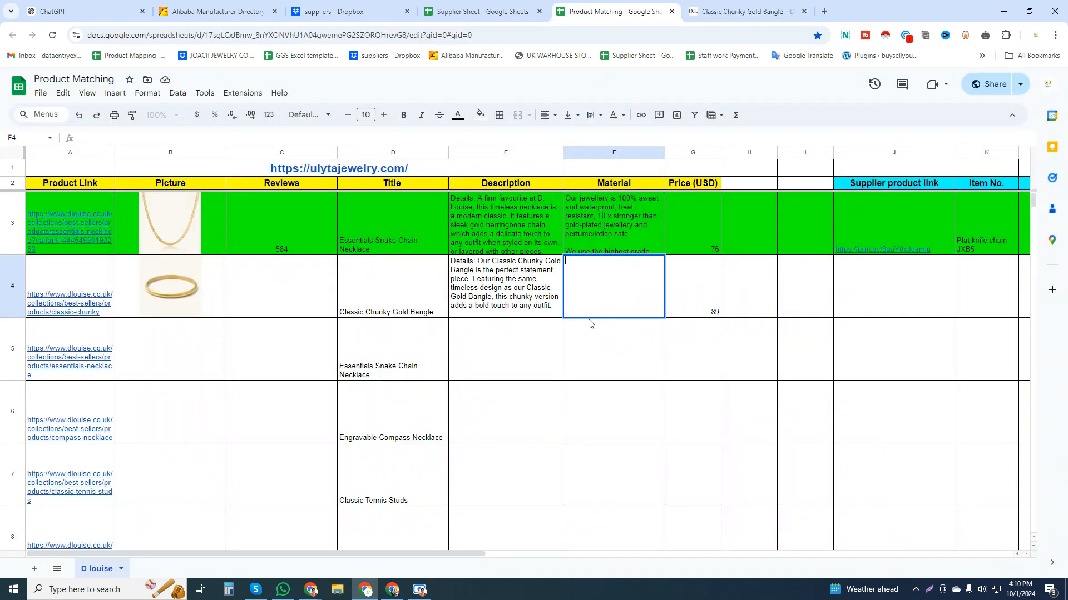
pyautogui.hotkey('ctrl', 'v')
pyautogui.press('Return')
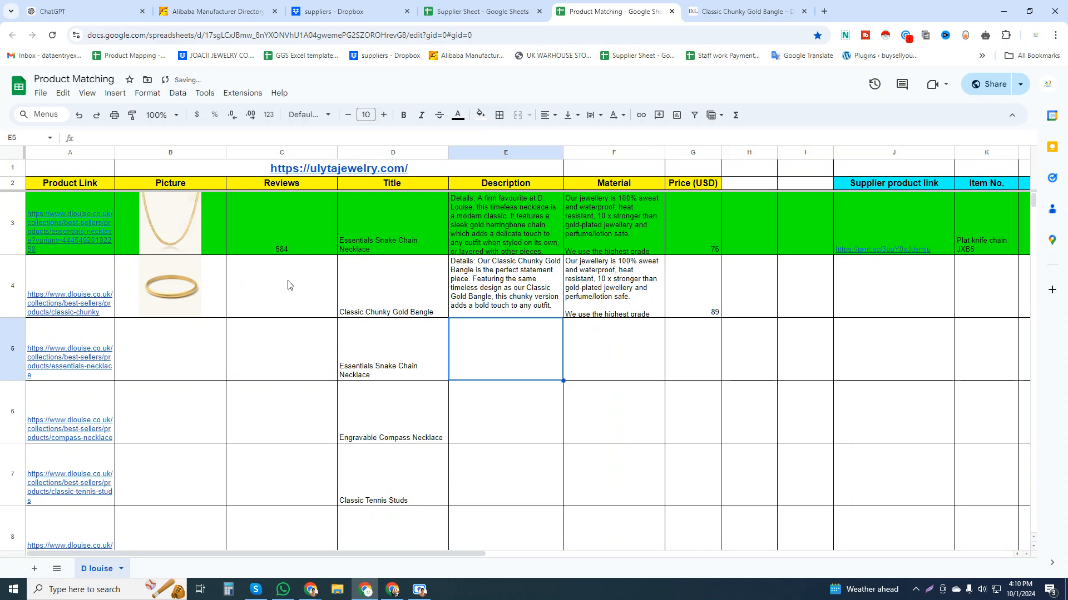
# Look through the whole Classic Chunky Gold Bangle product page for customer reviews.
pyautogui.click(757, 10)
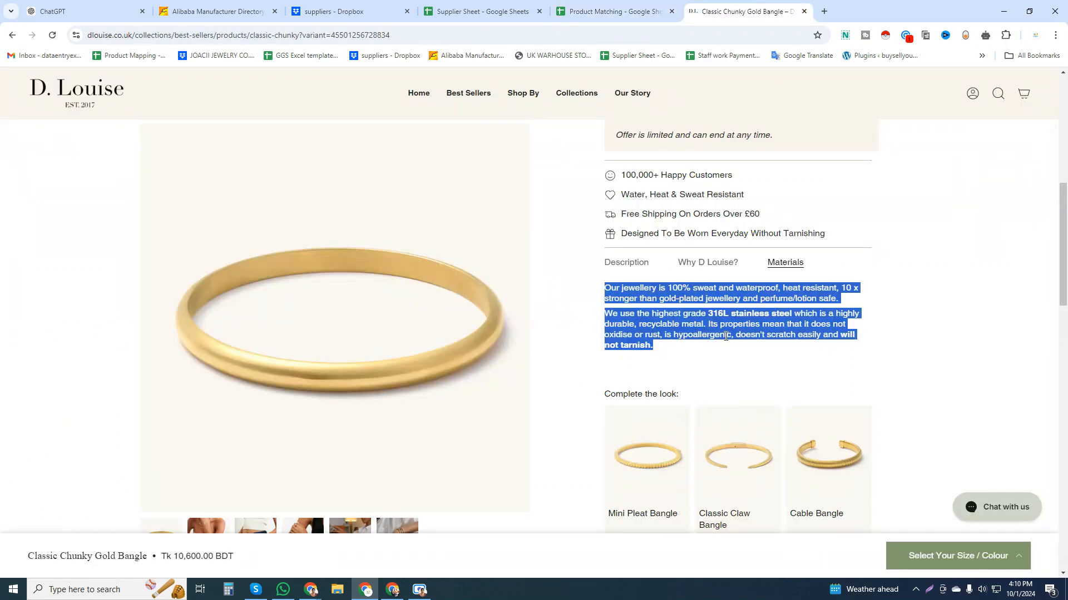
pyautogui.scroll(-2, 726, 336)
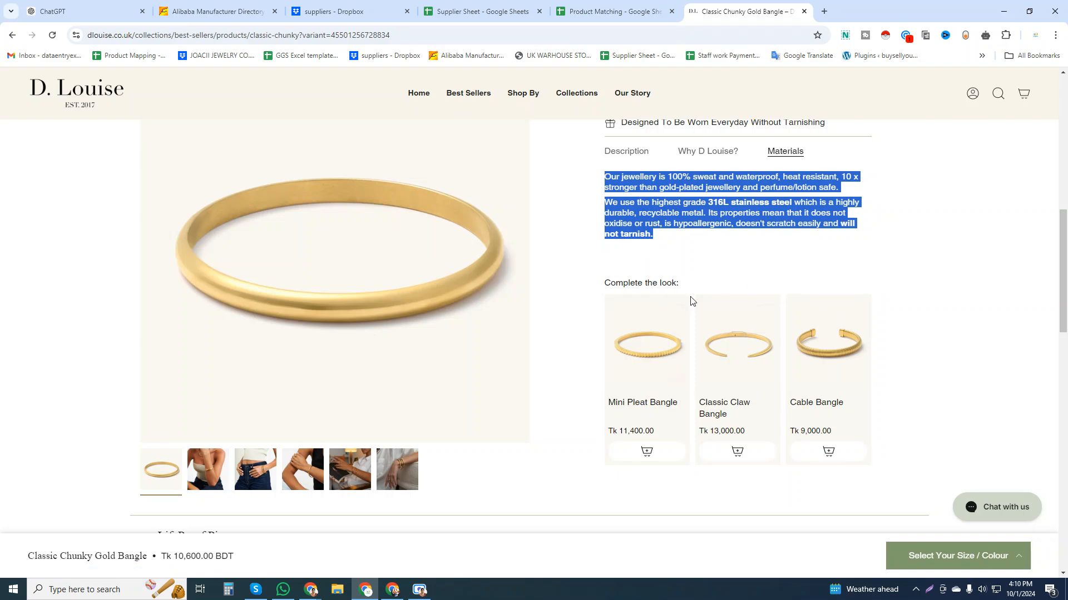
pyautogui.scroll(8, 717, 326)
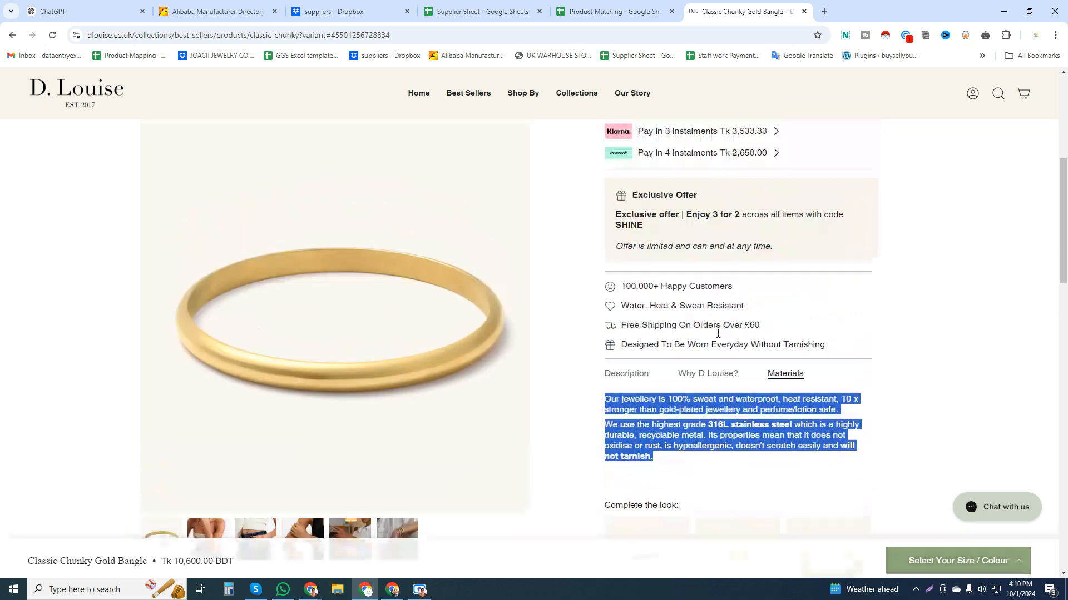
pyautogui.scroll(1, 718, 325)
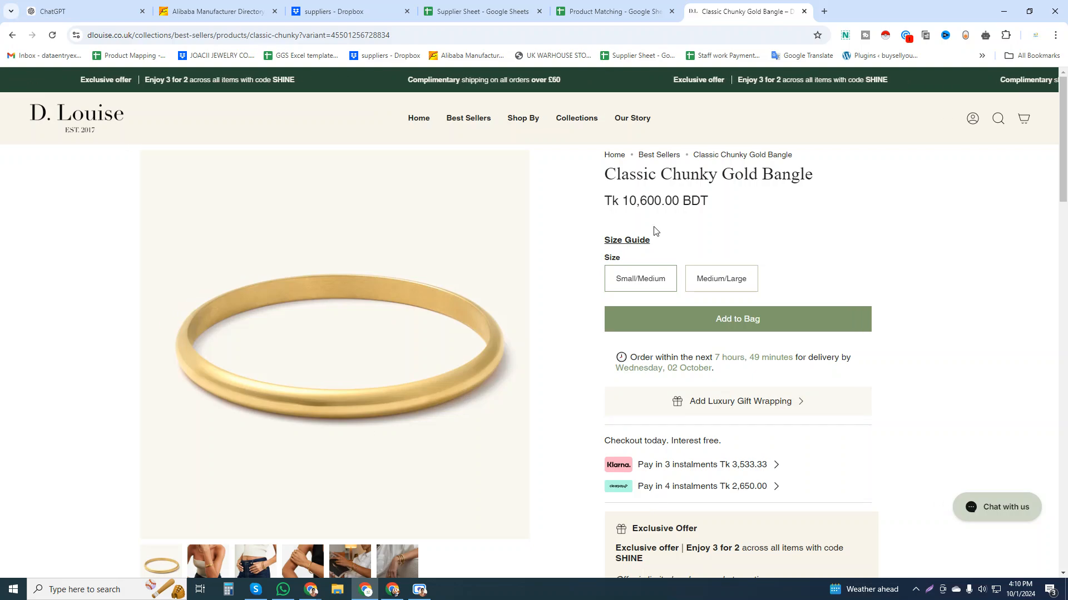
pyautogui.scroll(-20, 657, 234)
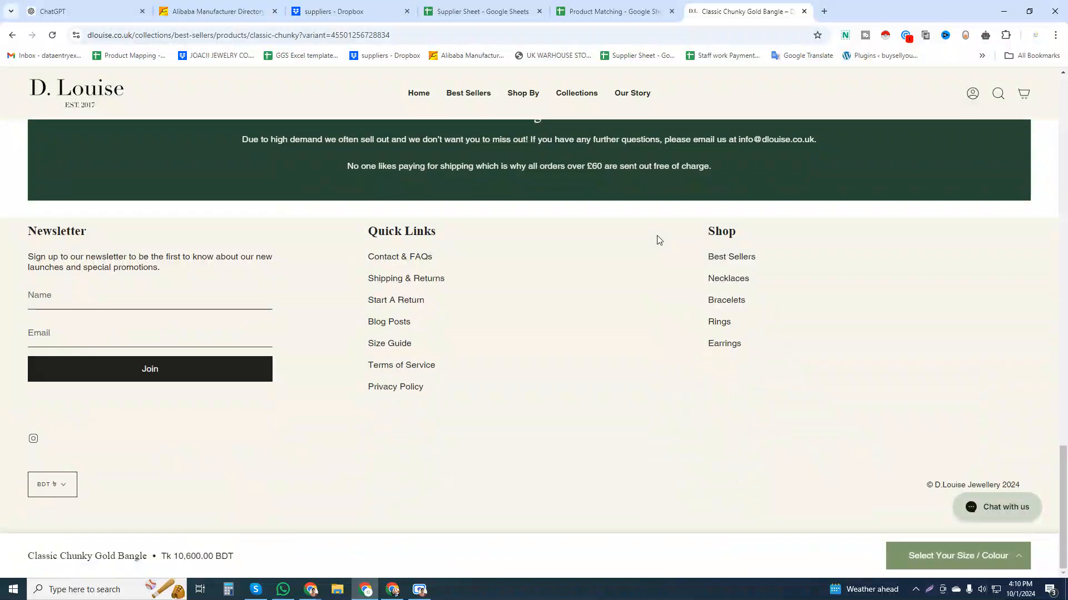
pyautogui.scroll(10, 658, 240)
pyautogui.scroll(5, 658, 240)
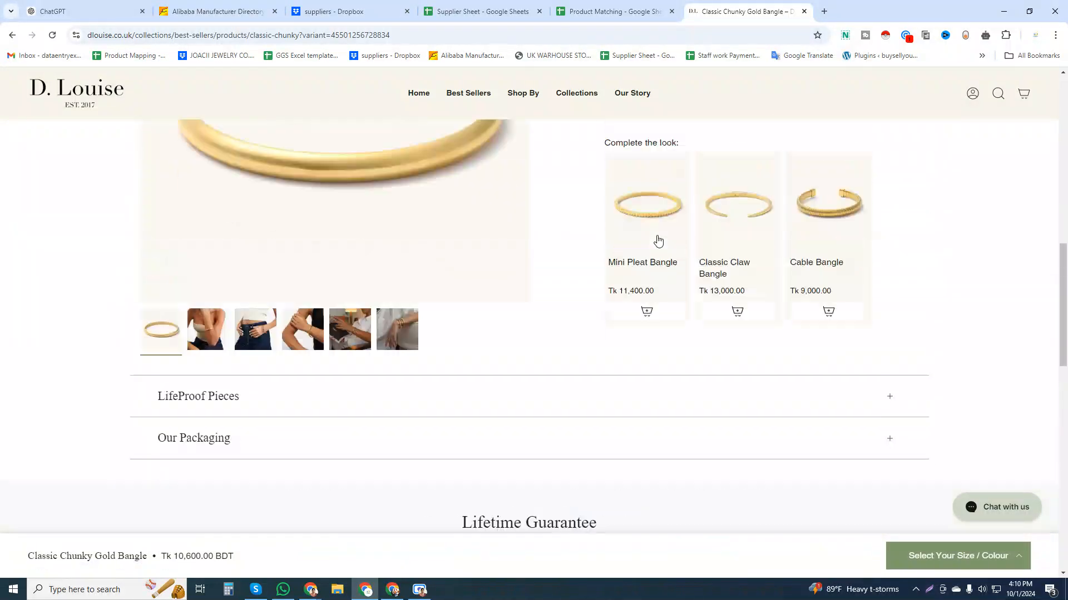
pyautogui.scroll(-4, 658, 240)
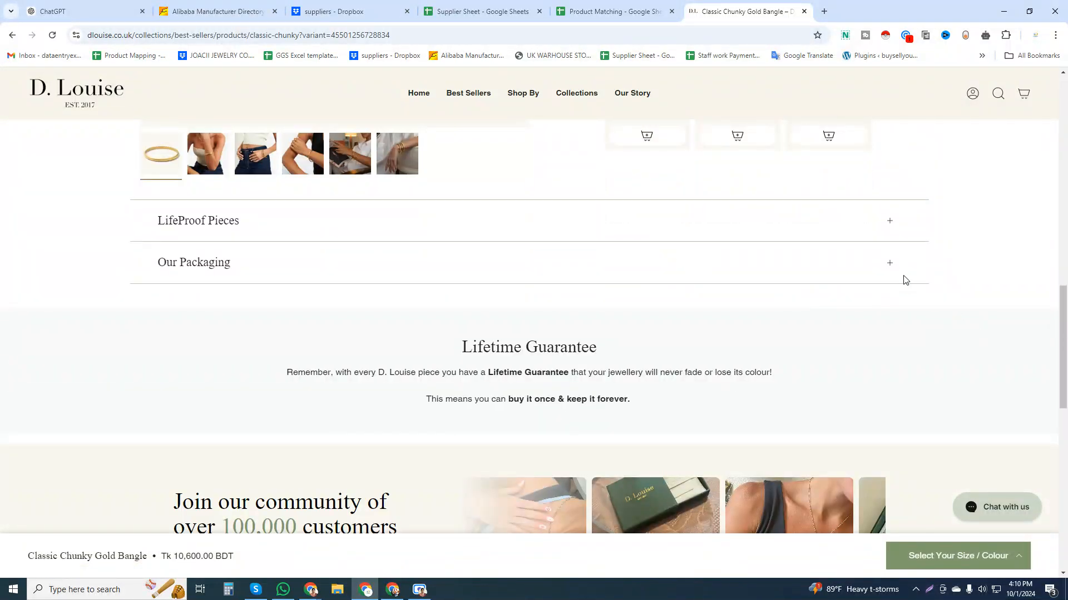
pyautogui.scroll(10, 895, 289)
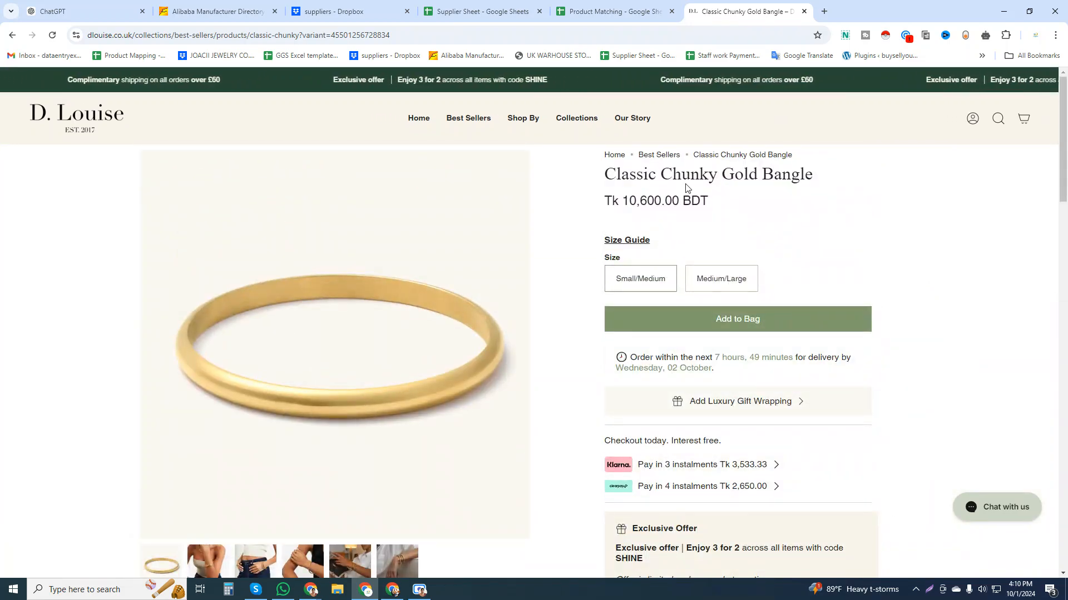
# Open the Essentials Snake Chain Necklace's product link from row 3 and view its customer reviews section for comparison.
pyautogui.click(612, 12)
pyautogui.click(89, 235)
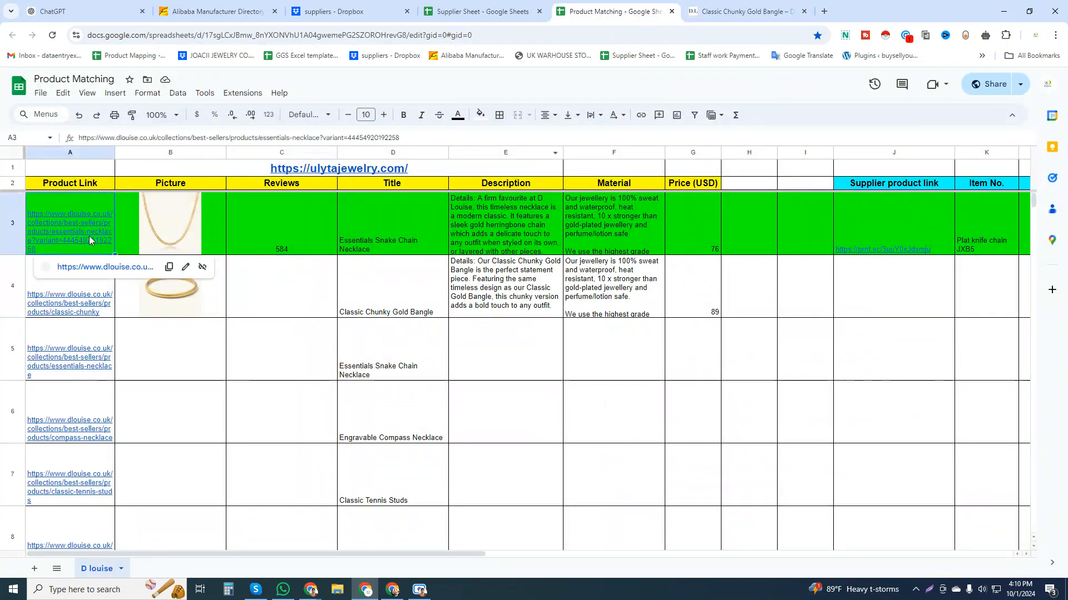
pyautogui.click(105, 267)
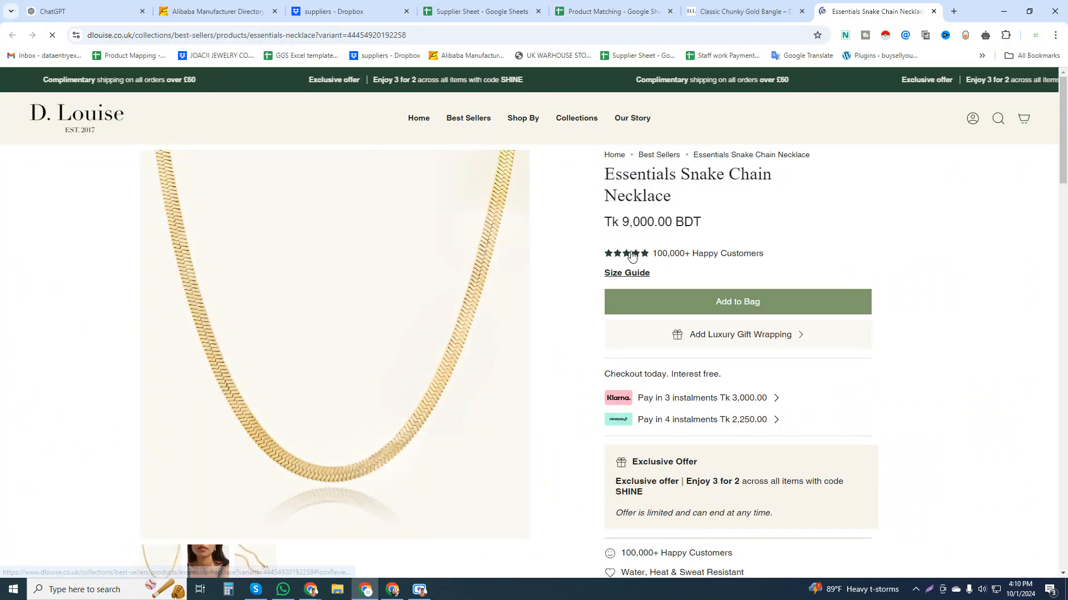
pyautogui.click(690, 256)
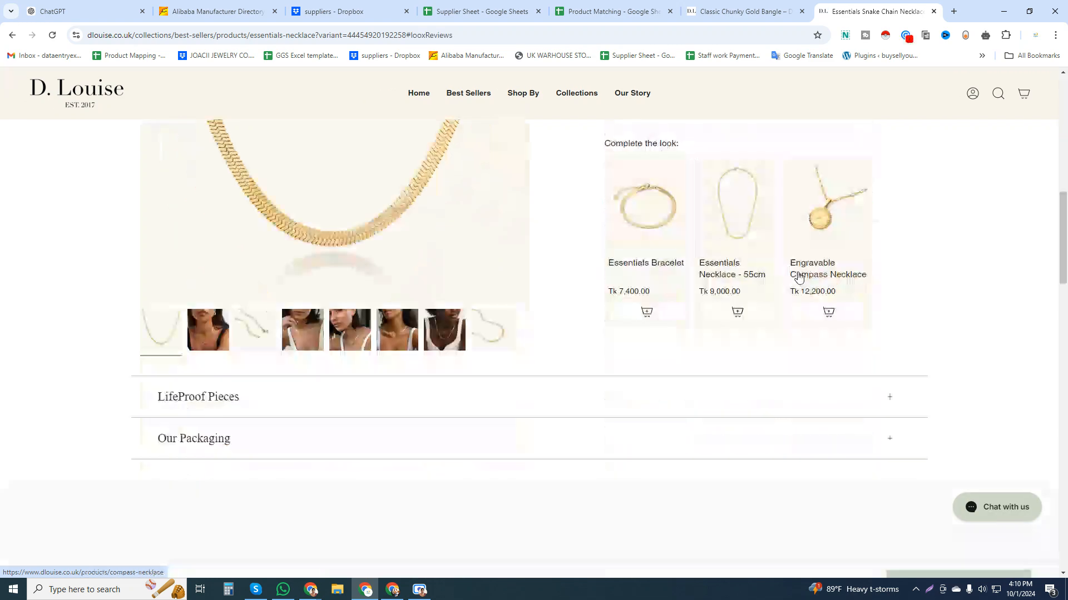
pyautogui.scroll(2, 512, 230)
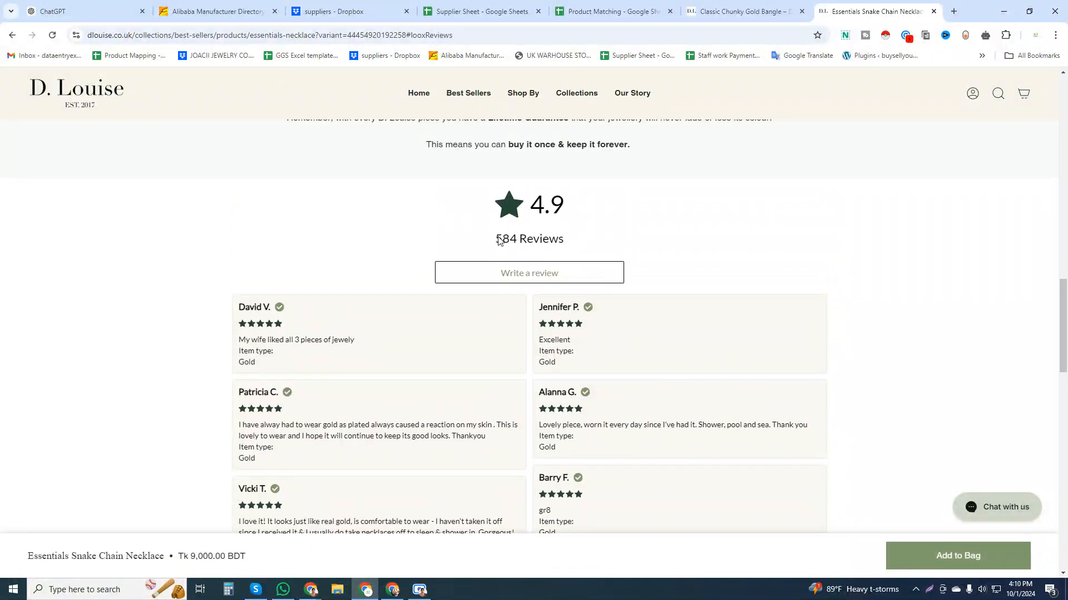
# Recheck the bangle's product page for reviews and enter 0 in its Reviews cell in row 4.
pyautogui.click(742, 11)
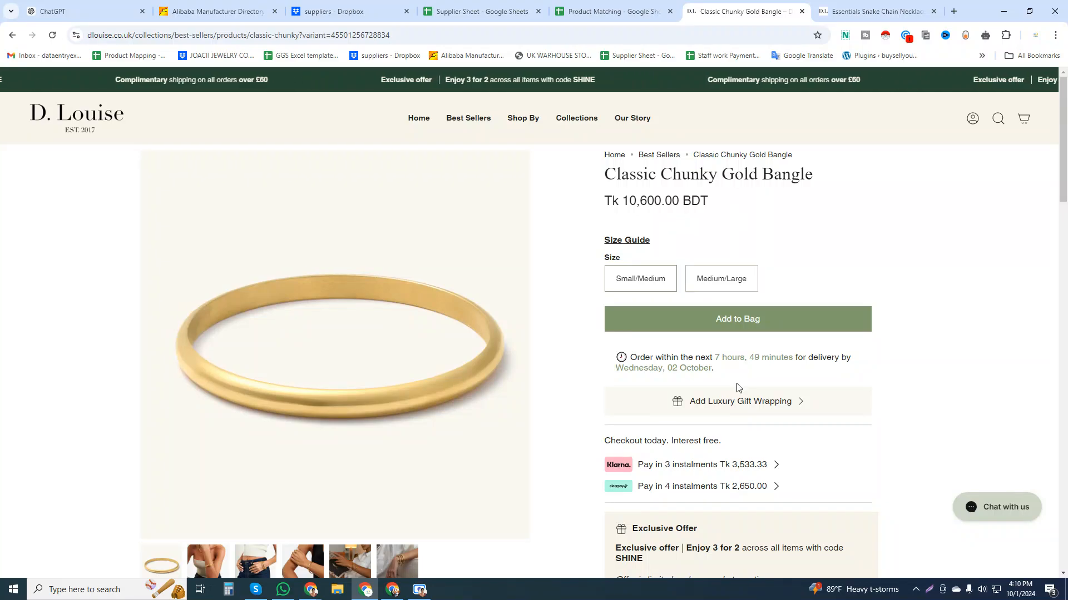
pyautogui.scroll(-10, 737, 390)
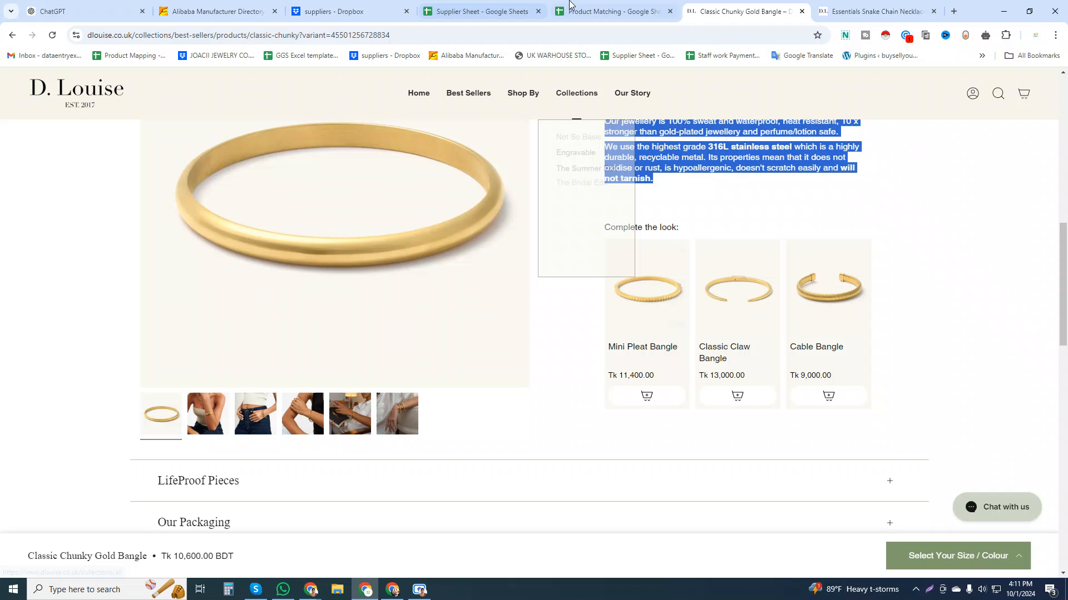
pyautogui.click(611, 11)
pyautogui.click(287, 287)
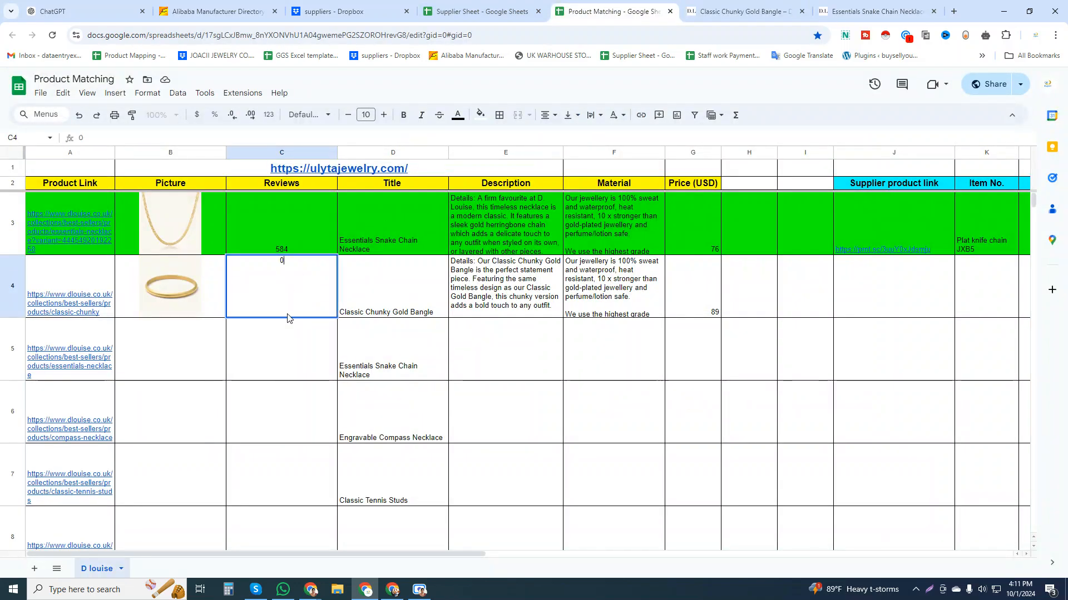
pyautogui.click(292, 367)
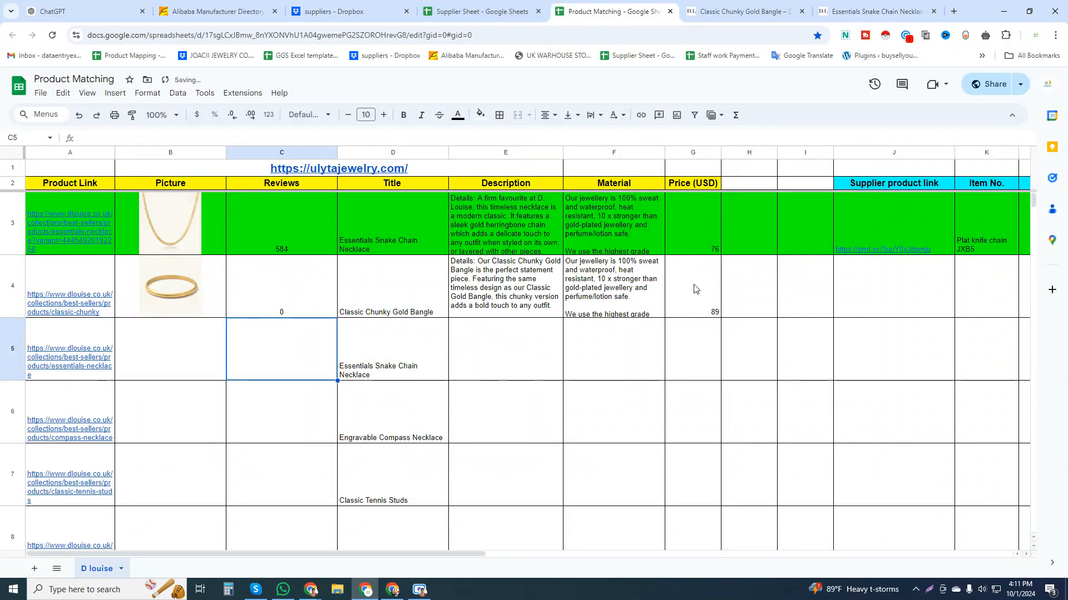
pyautogui.moveTo(694, 289); pyautogui.dragTo(274, 286)
# Open the Essentials Snake Chain Necklace's product link from row 5 and close the two store pages opened earlier.
pyautogui.click(91, 360)
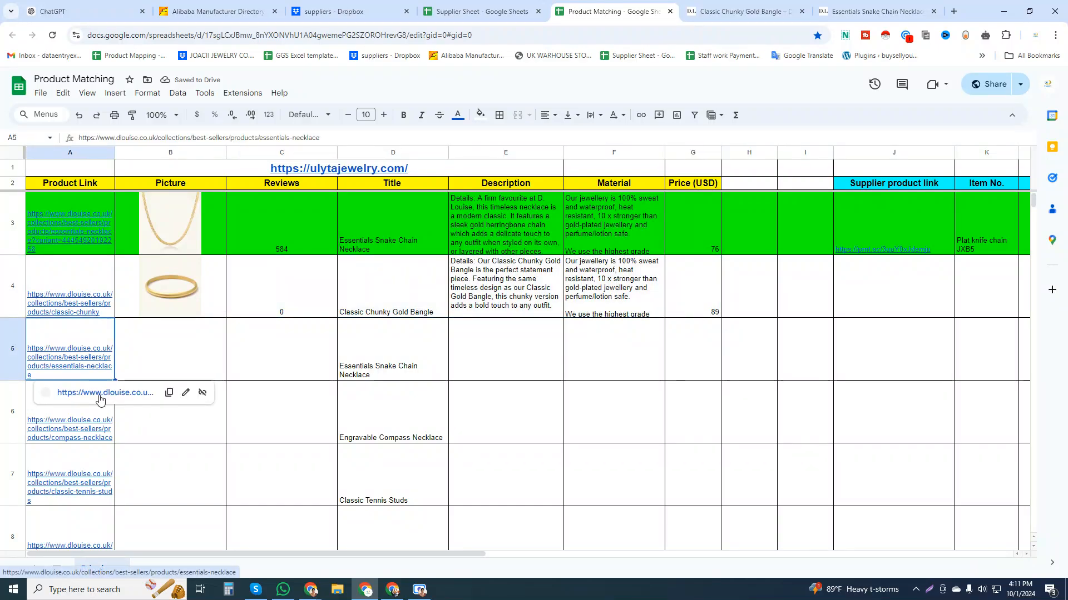
pyautogui.click(112, 390)
pyautogui.click(704, 12)
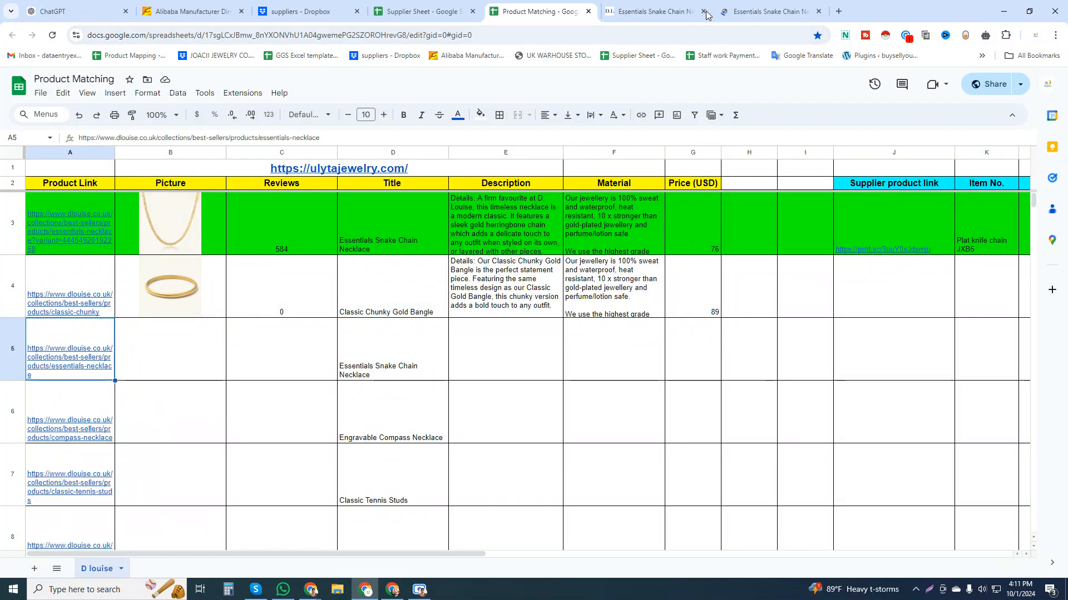
pyautogui.click(705, 11)
pyautogui.click(678, 10)
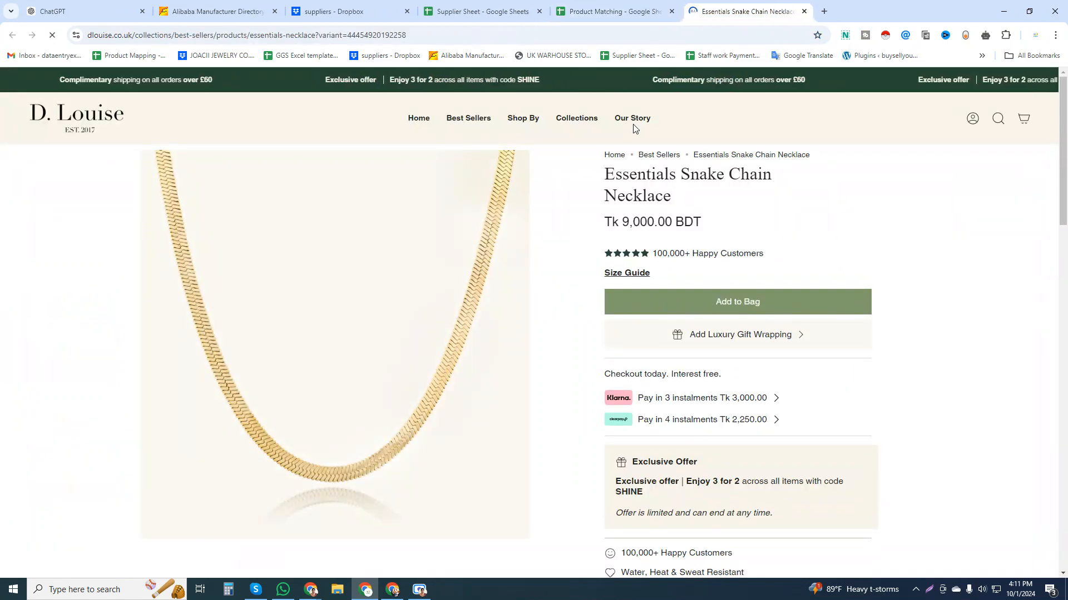
# Compare the row 5 product title in the sheet with the necklace's product page.
pyautogui.click(611, 12)
pyautogui.click(418, 356)
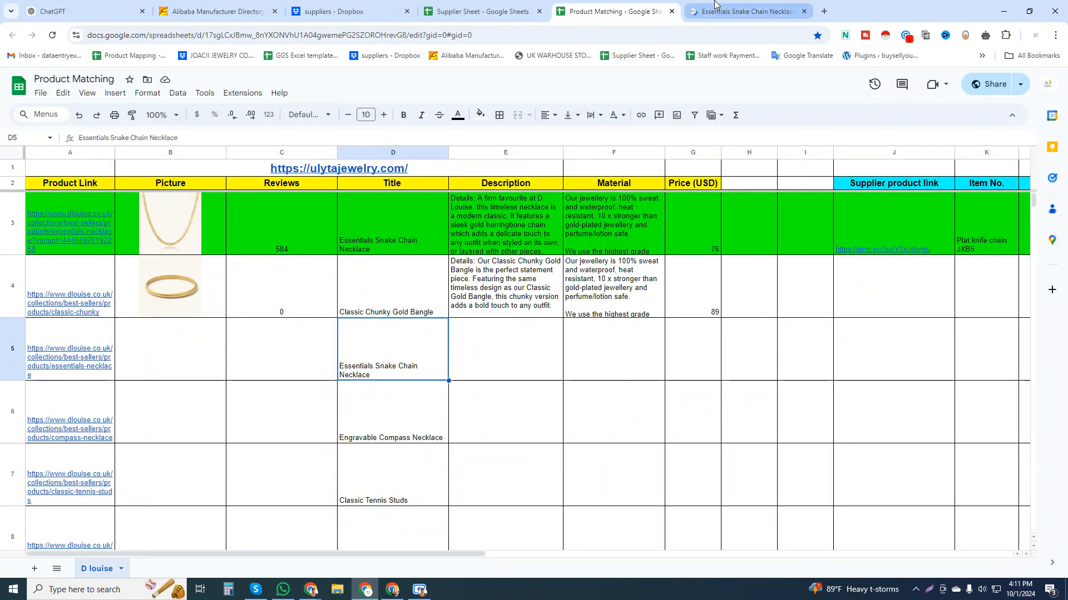
pyautogui.click(734, 11)
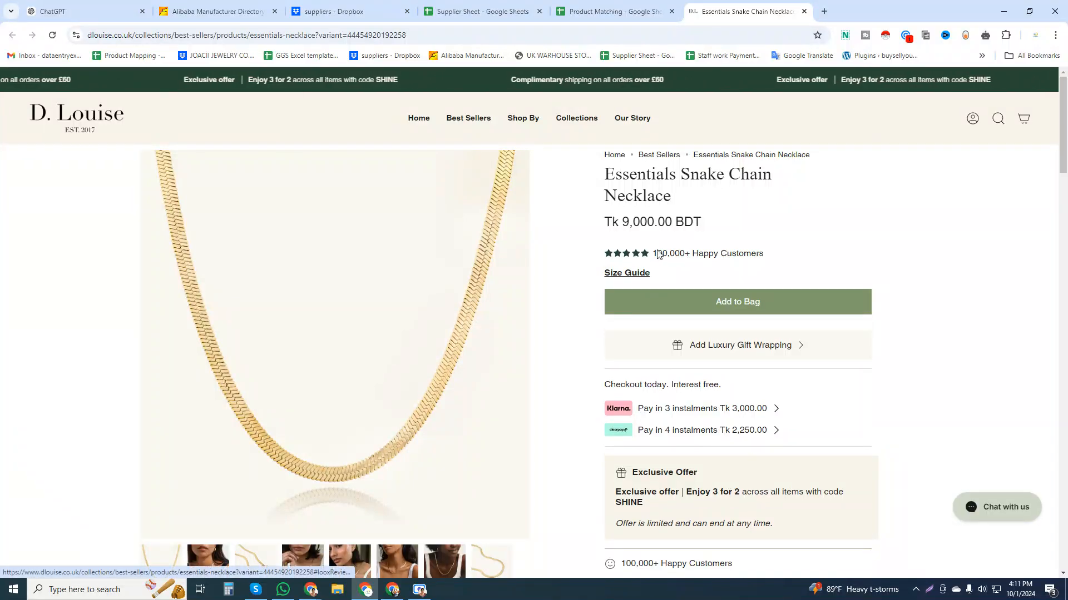
pyautogui.click(651, 5)
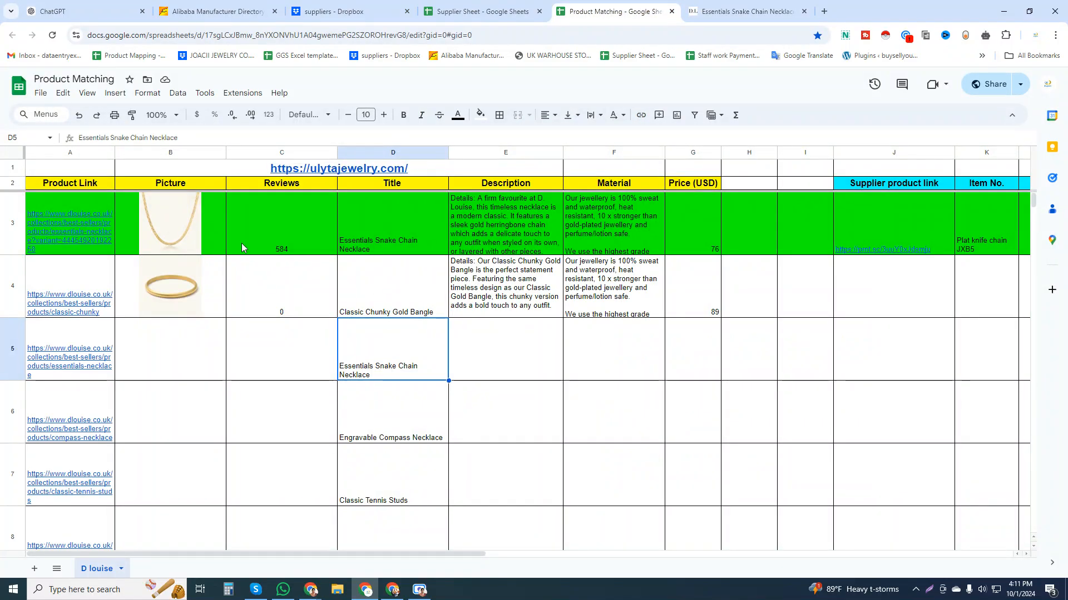
# Copy the Essentials Snake Chain Necklace's picture through price cells from B3:G3 into row 5, starting at B5.
pyautogui.moveTo(199, 232); pyautogui.dragTo(689, 233)
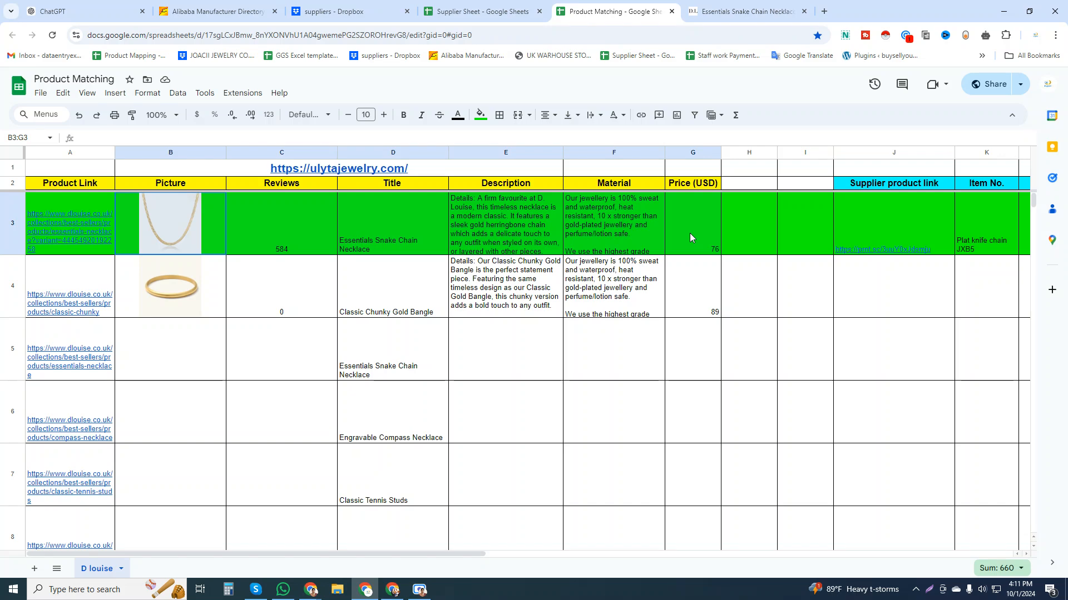
pyautogui.hotkey('ctrl', 'c')
pyautogui.click(182, 357)
pyautogui.hotkey('ctrl', 'v')
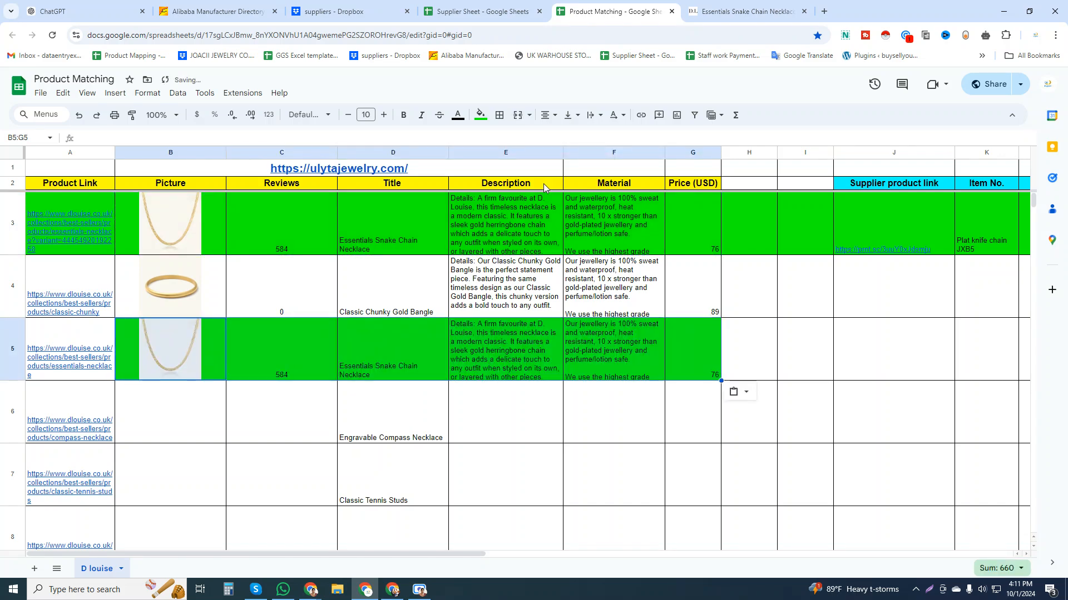
# Set the fill colour of the copied row 5 cells, B5:G5, to white.
pyautogui.click(481, 115)
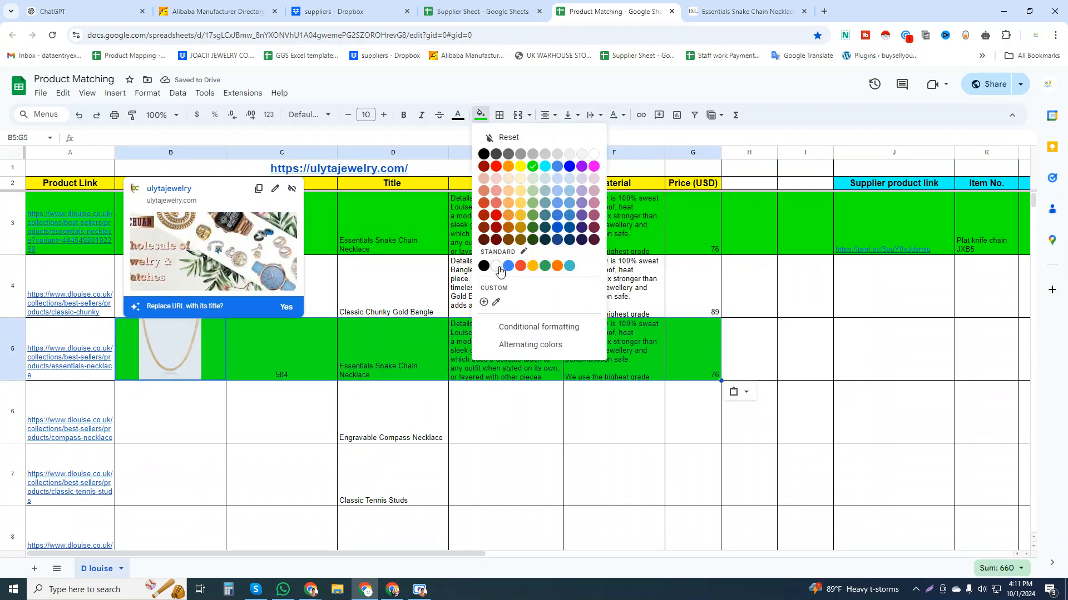
pyautogui.click(498, 267)
pyautogui.click(632, 411)
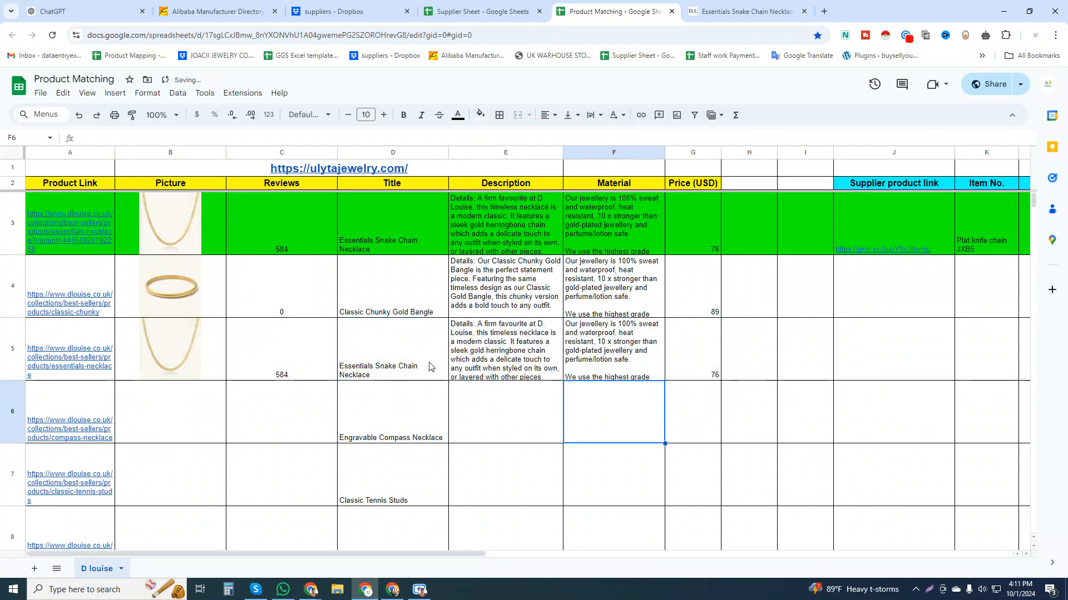
# Close the Essentials Snake Chain Necklace page and open the Engravable Compass Necklace's product link from row 6.
pyautogui.click(801, 5)
pyautogui.click(803, 12)
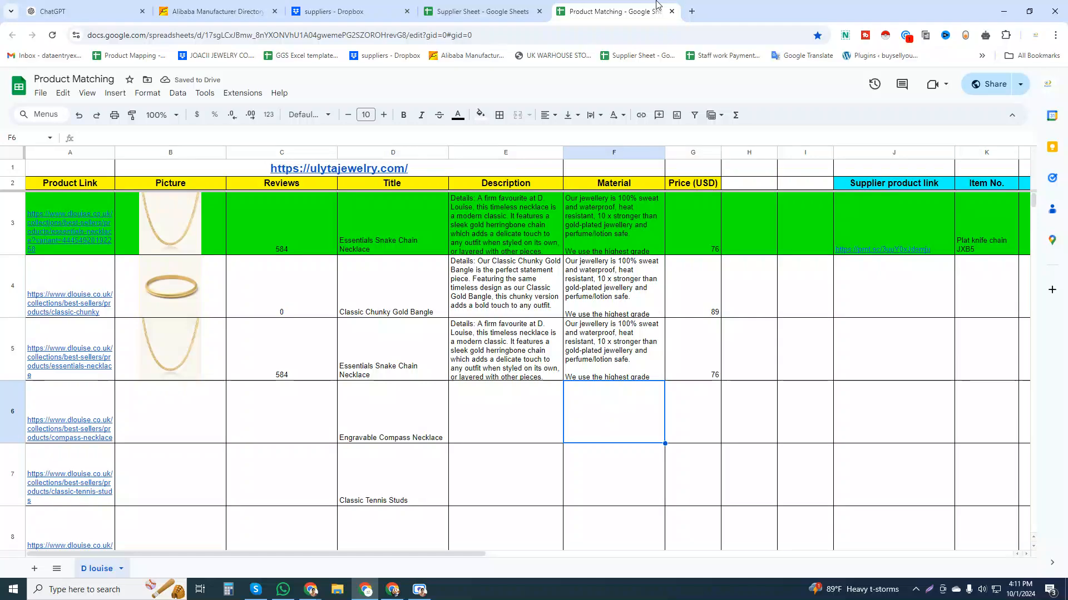
pyautogui.scroll(-1, 217, 401)
pyautogui.click(97, 377)
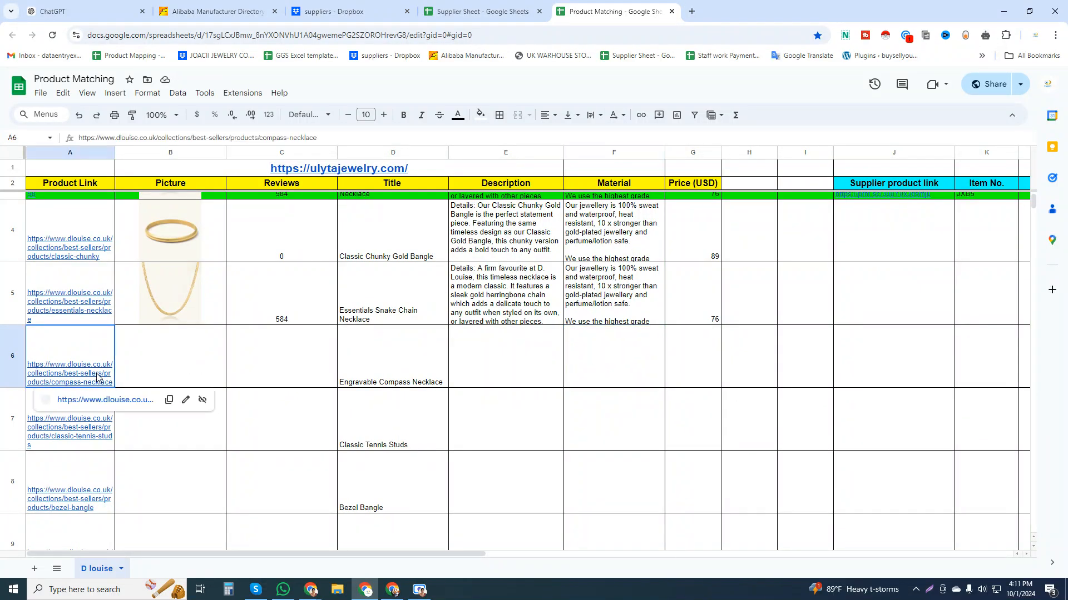
pyautogui.click(113, 400)
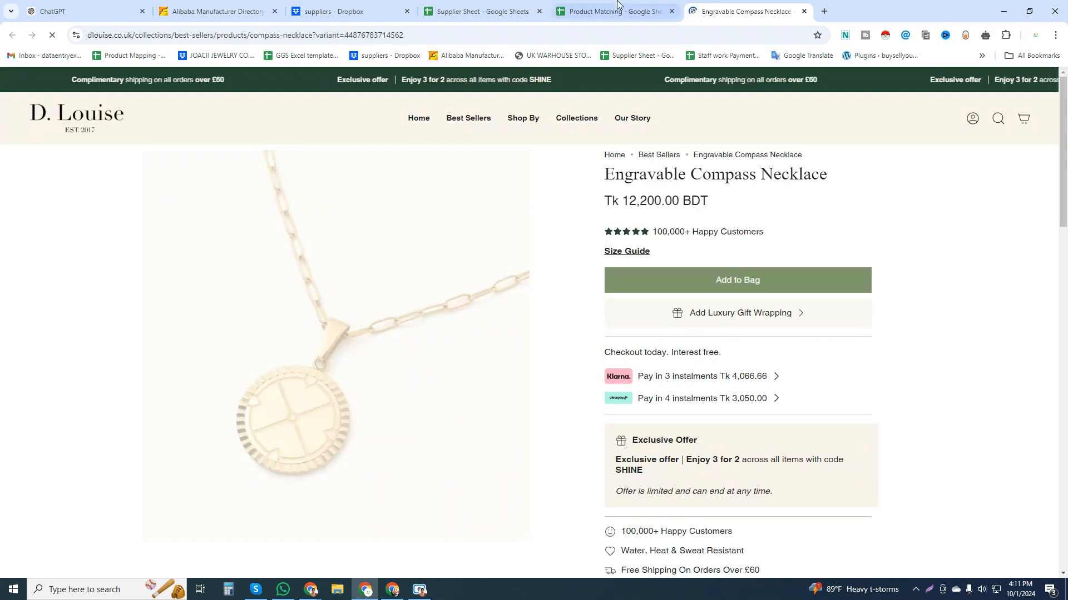
pyautogui.click(609, 12)
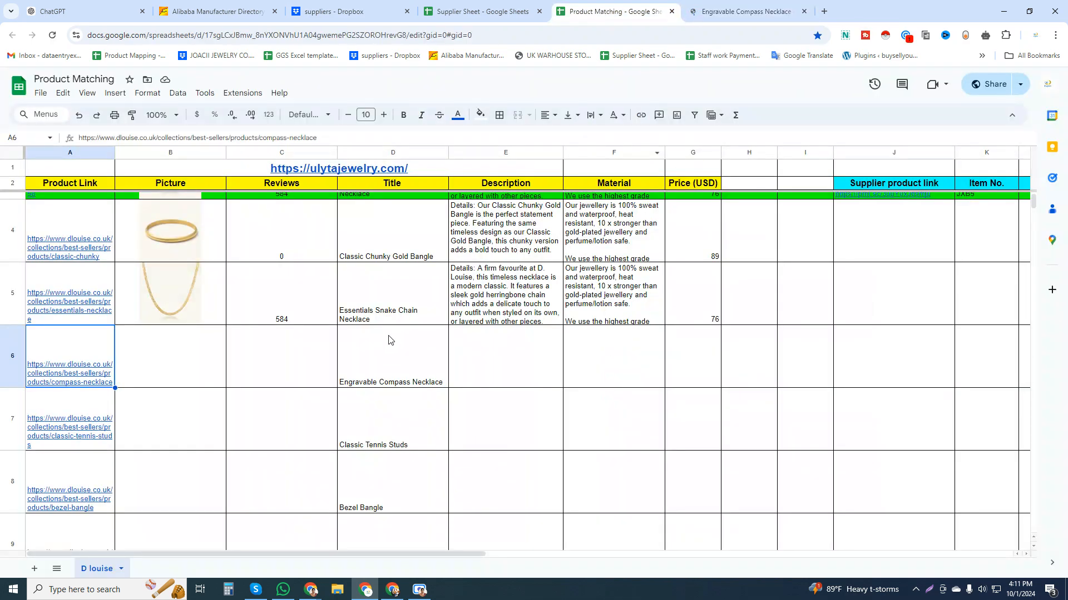
pyautogui.click(390, 356)
# Copy the enlarged main picture of the Engravable Compass Necklace from its product page and paste it at B6.
pyautogui.hotkey('ctrl', 'Tab')
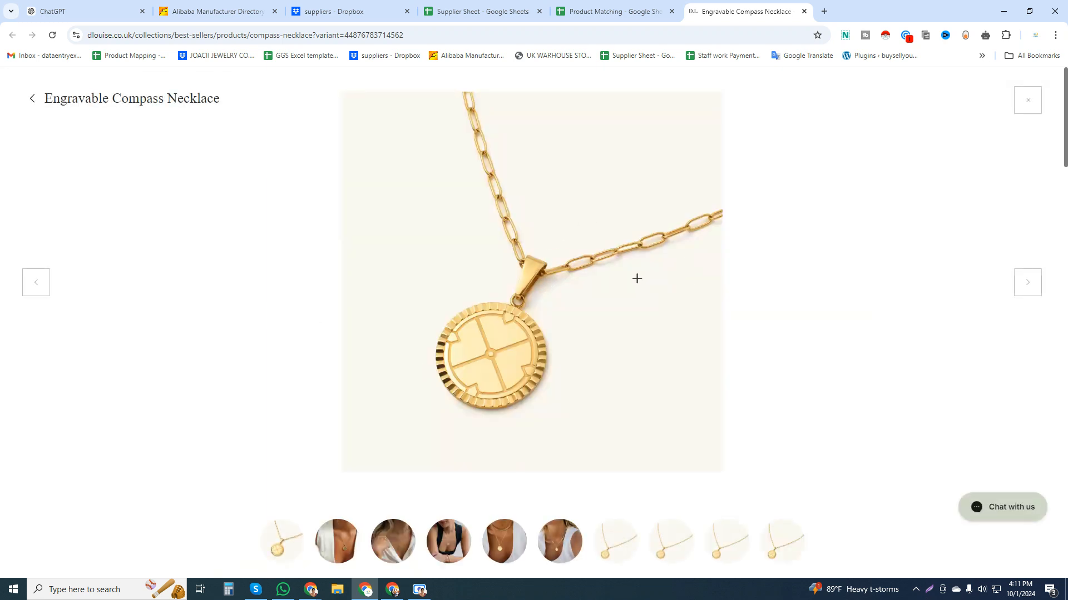
pyautogui.rightClick(542, 221)
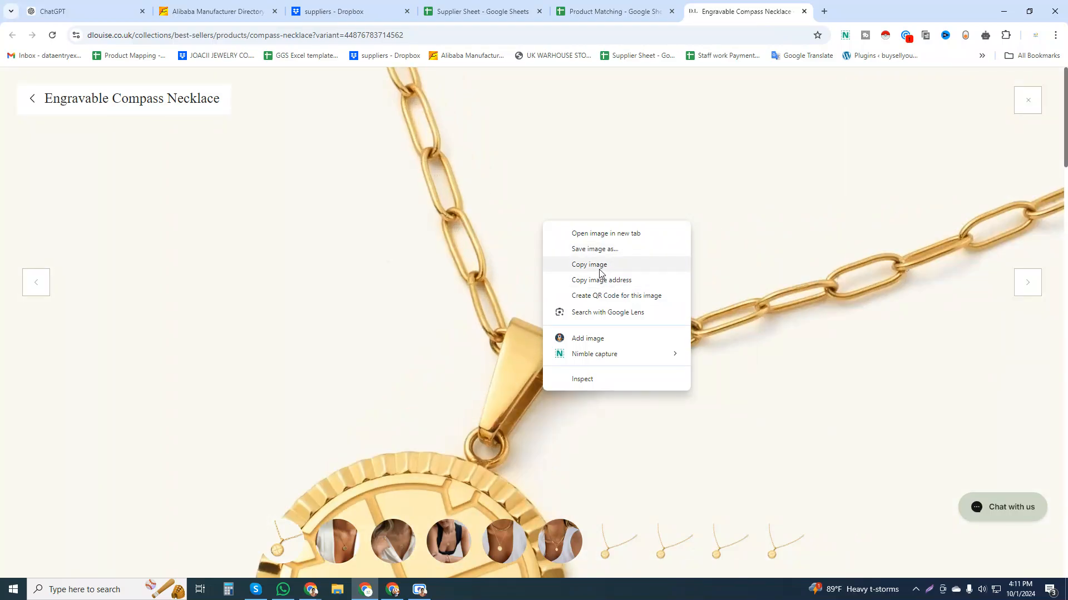
pyautogui.click(600, 272)
pyautogui.click(612, 10)
pyautogui.click(166, 360)
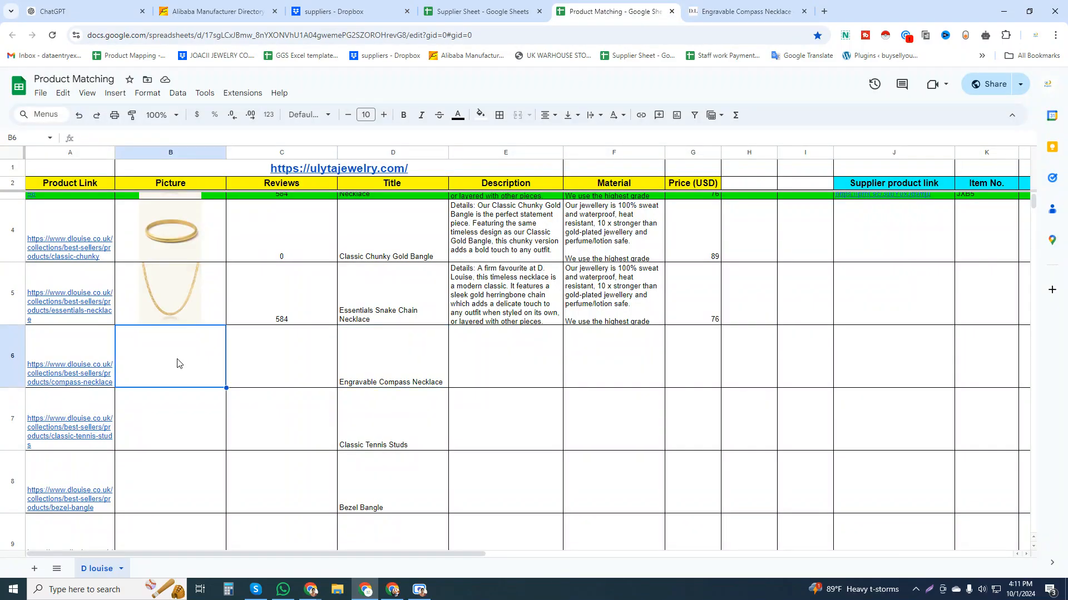
pyautogui.hotkey('ctrl', 'v')
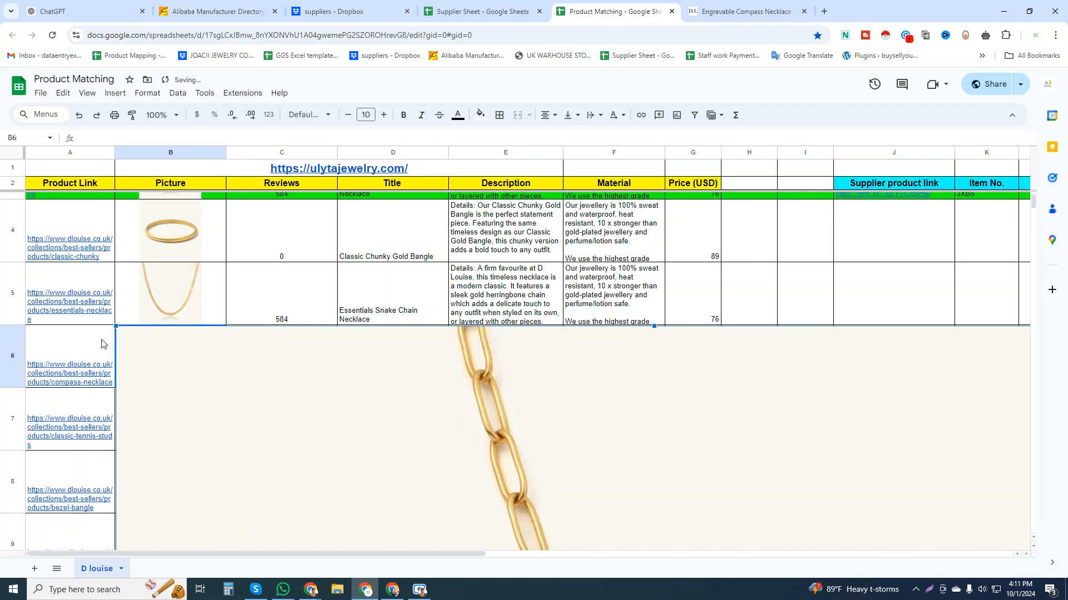
# Place the pasted compass necklace picture inside cell B6.
pyautogui.moveTo(116, 326); pyautogui.dragTo(334, 254)
pyautogui.click(909, 243)
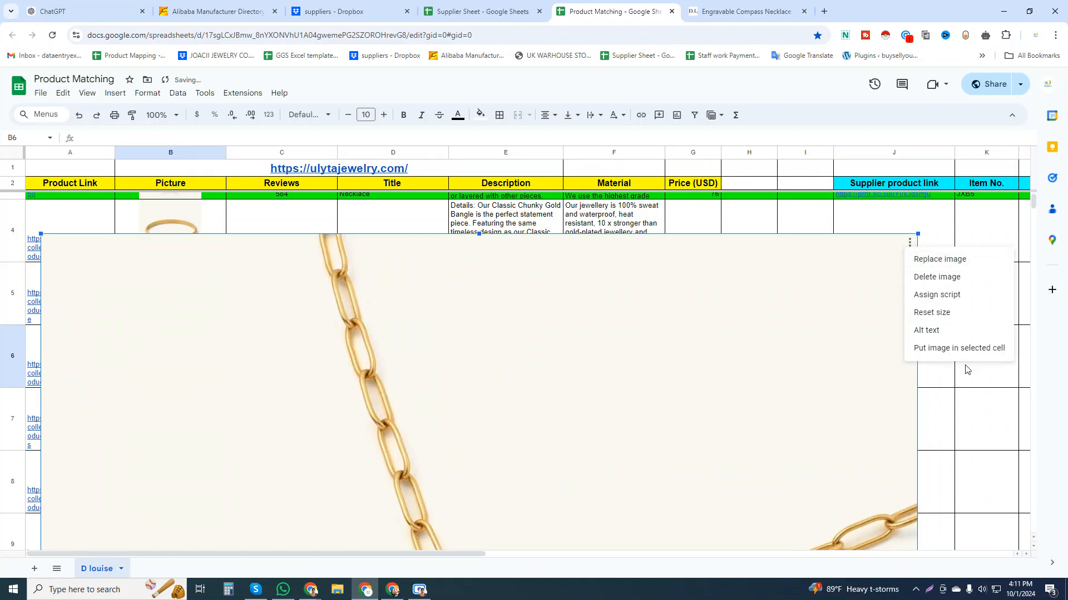
pyautogui.click(944, 349)
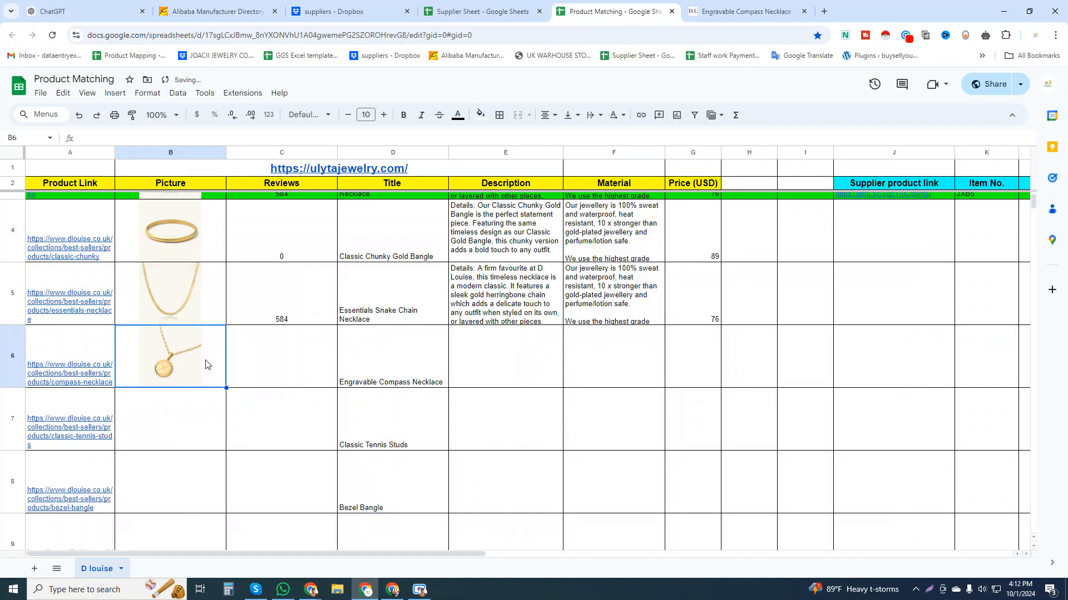
pyautogui.click(253, 364)
pyautogui.click(400, 368)
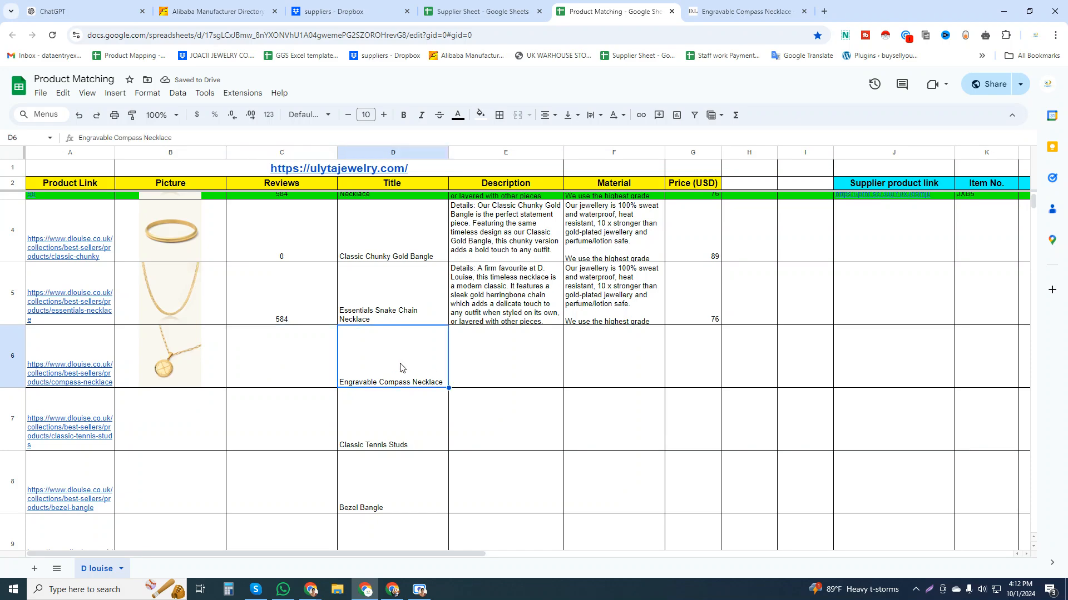
pyautogui.click(211, 381)
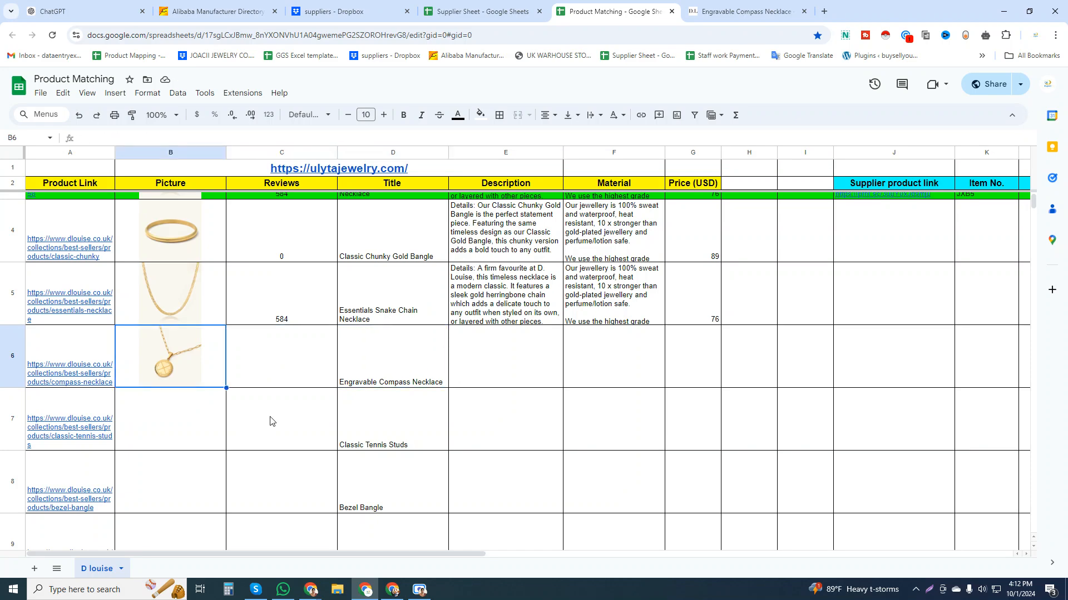
# Copy the Engravable Compass Necklace's full expanded description from the product page into cell E6.
pyautogui.click(725, 4)
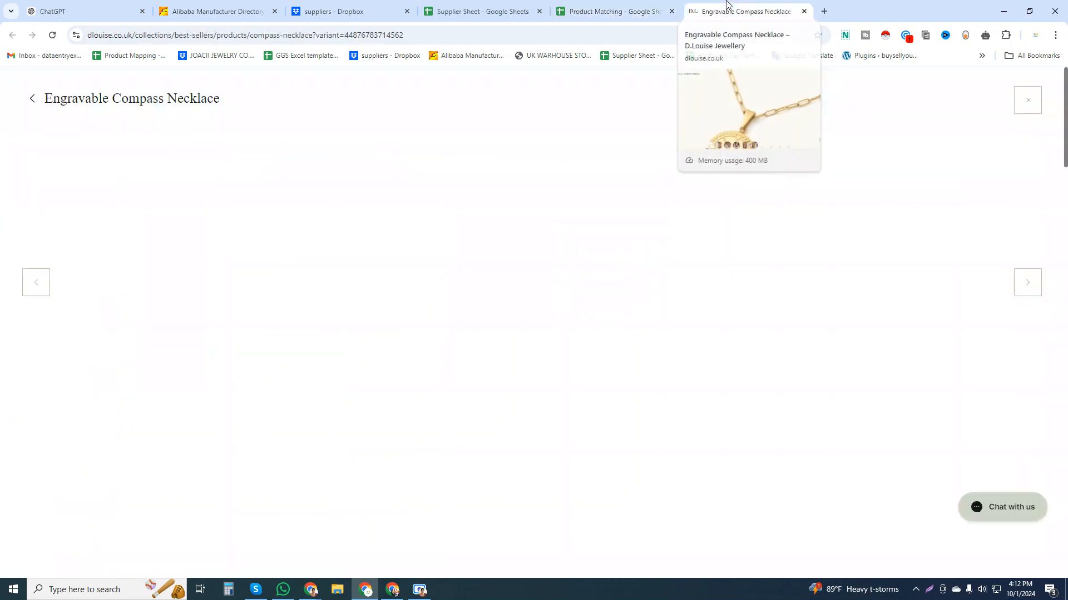
pyautogui.click(1027, 100)
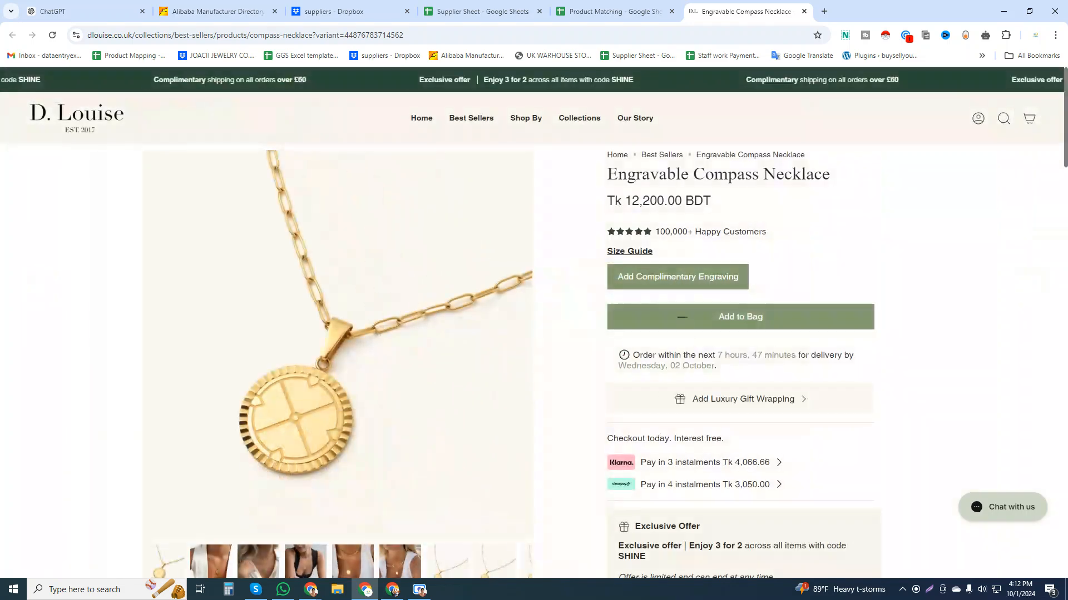
pyautogui.scroll(-8, 645, 312)
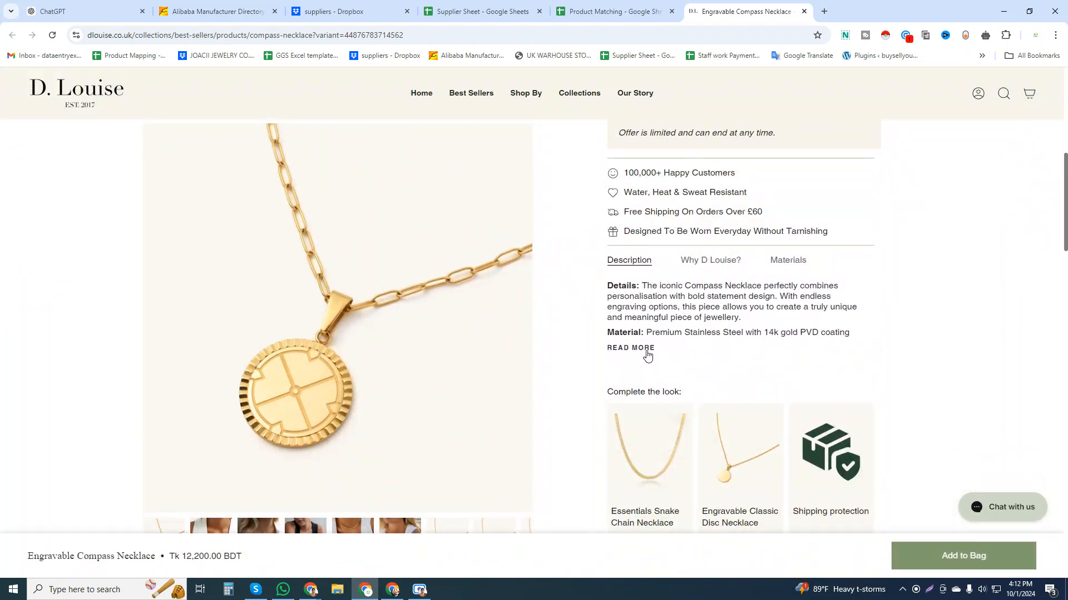
pyautogui.click(642, 348)
pyautogui.moveTo(728, 425); pyautogui.dragTo(600, 294)
pyautogui.hotkey('ctrl', 'c')
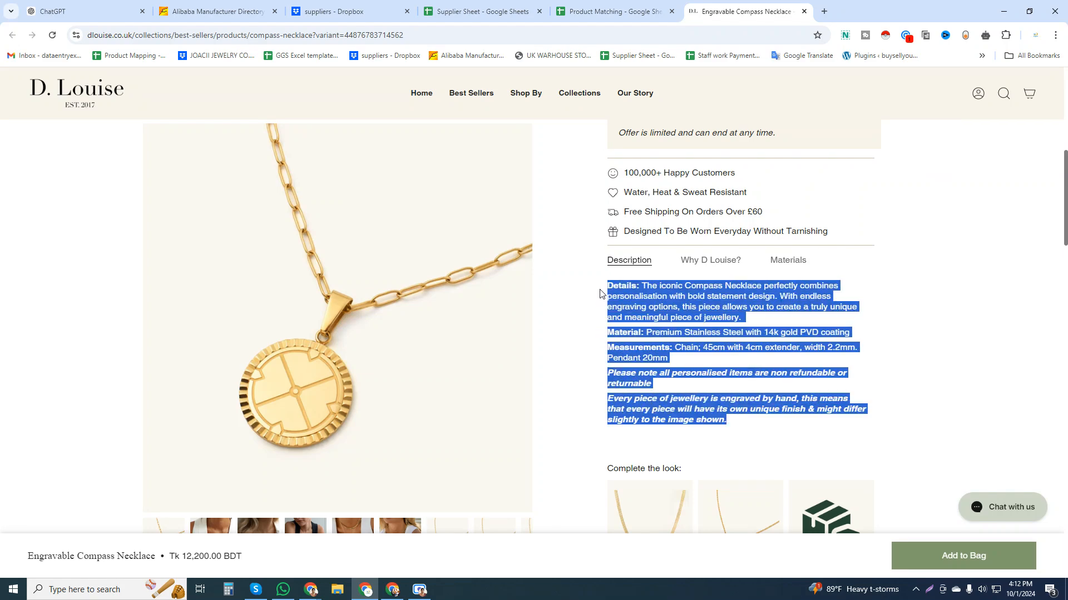
pyautogui.click(592, 6)
pyautogui.click(474, 367)
pyautogui.hotkey('ctrl', 'v')
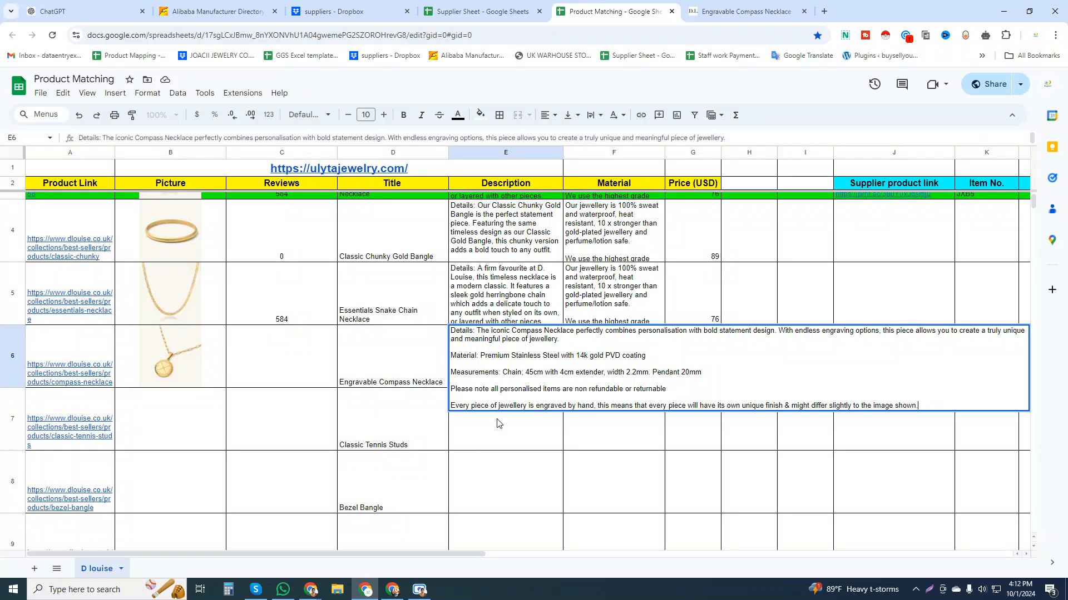
pyautogui.press('Return')
# Copy the Engravable Compass Necklace's complete Materials text from the product page into cell F6.
pyautogui.click(613, 345)
pyautogui.click(745, 12)
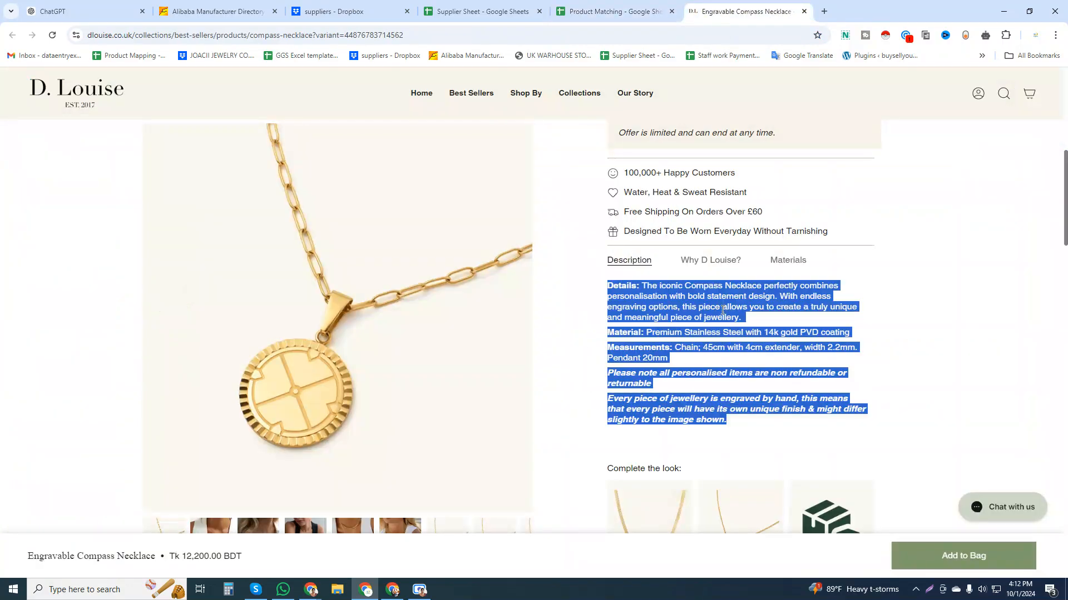
pyautogui.click(790, 264)
pyautogui.moveTo(657, 345); pyautogui.dragTo(602, 291)
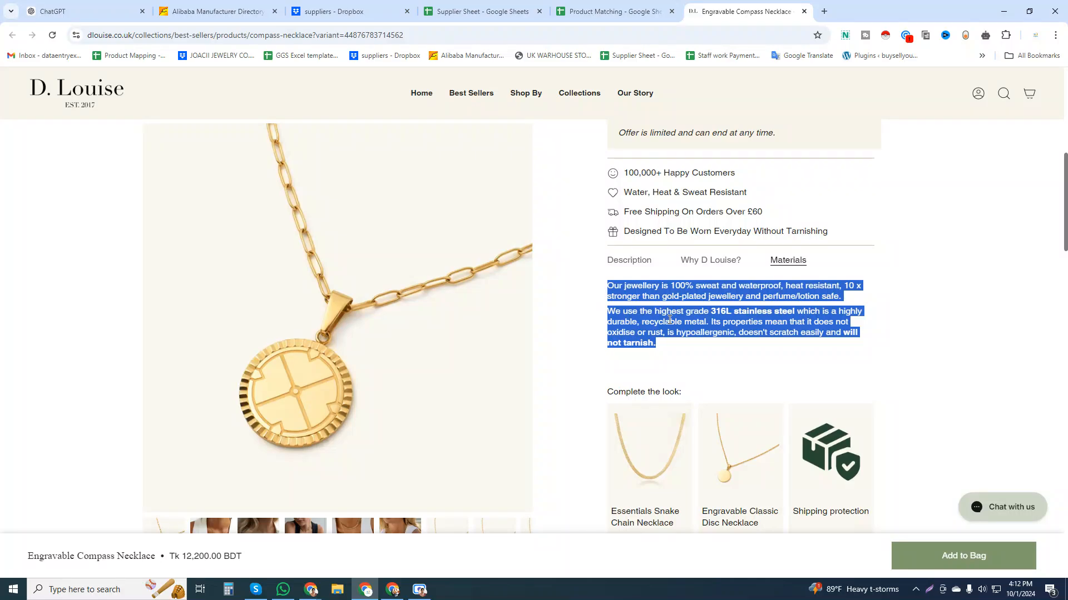
pyautogui.hotkey('ctrl', 'c')
pyautogui.hotkey('ctrl', 'pageup')
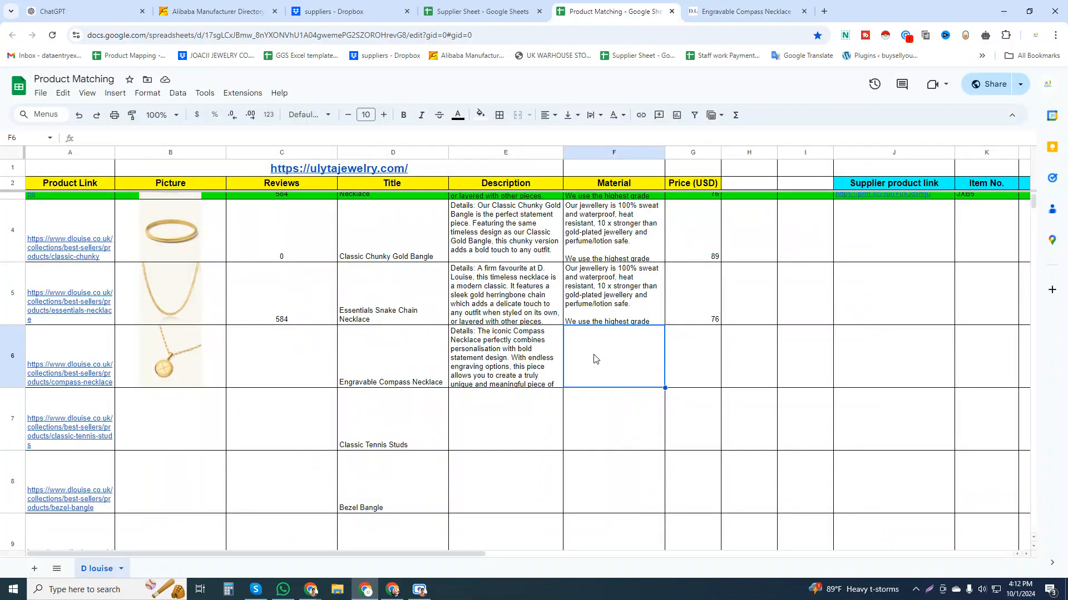
pyautogui.doubleClick(594, 360)
pyautogui.hotkey('ctrl', 'v')
pyautogui.press('Return')
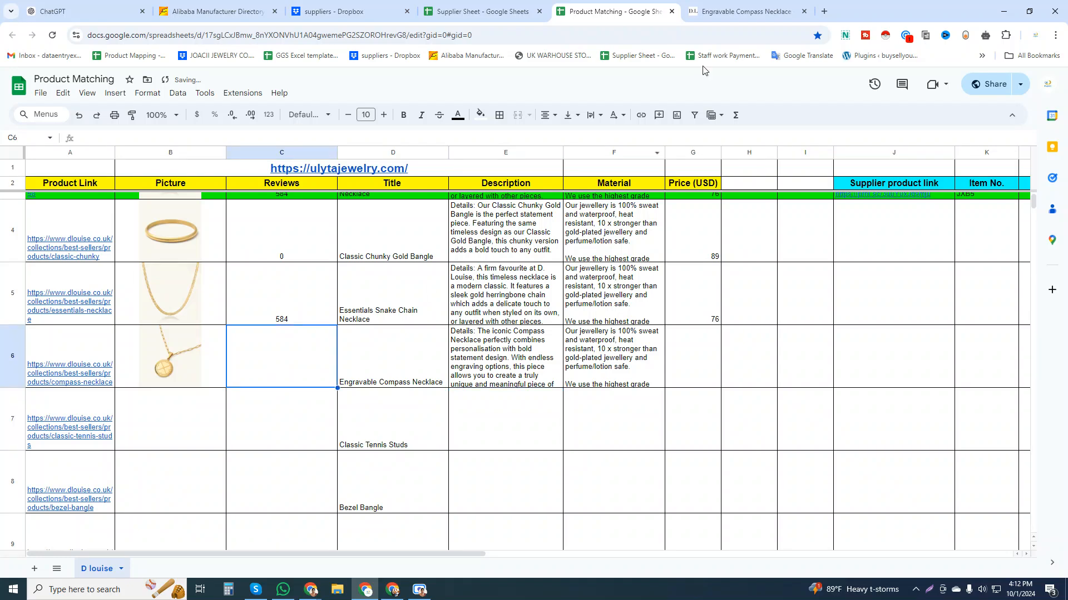
# Switch the store's currency to USD on the Engravable Compass Necklace's product page.
pyautogui.hotkey('ctrl', 'pagedown')
pyautogui.scroll(7, 667, 280)
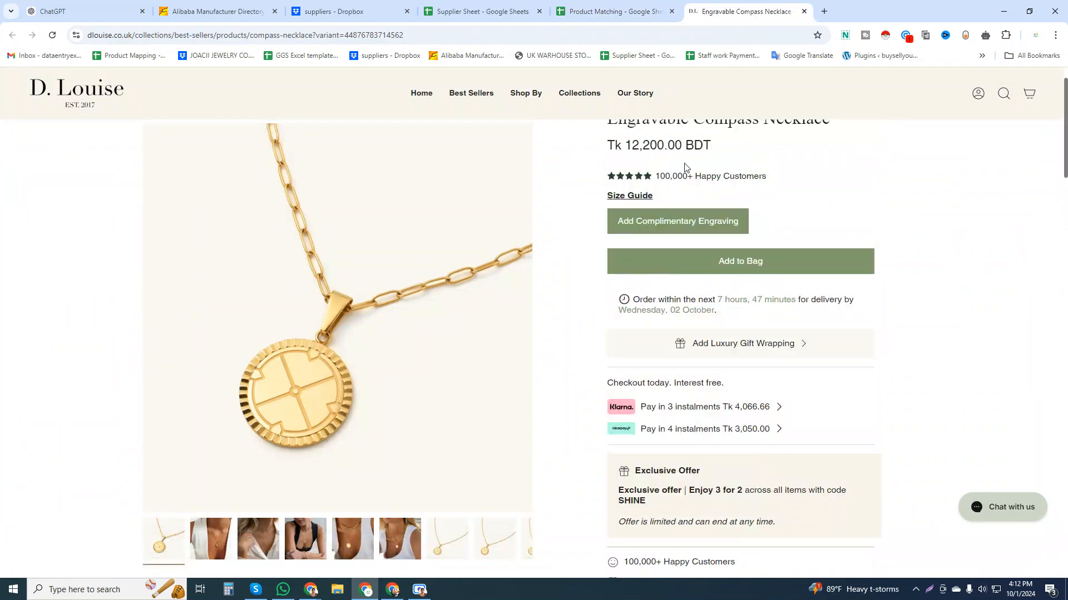
pyautogui.scroll(-20, 669, 231)
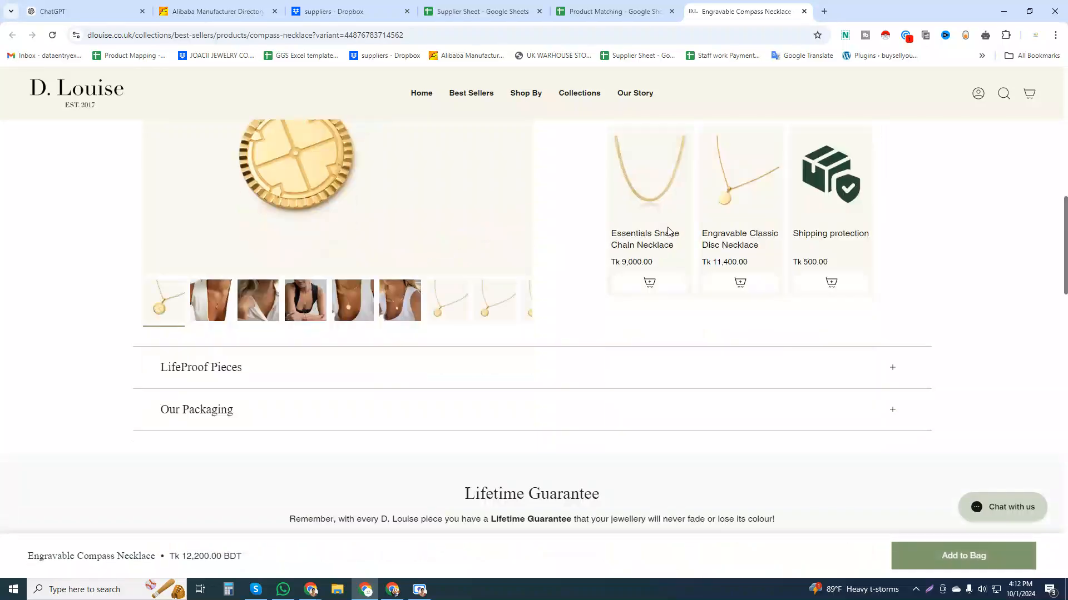
pyautogui.scroll(-7, 670, 227)
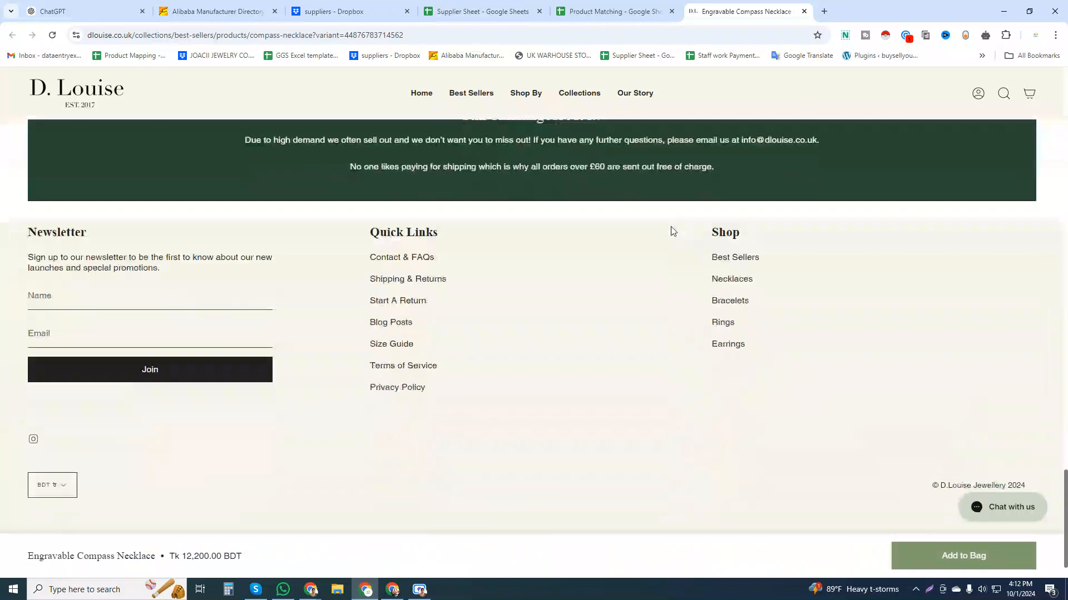
pyautogui.click(60, 485)
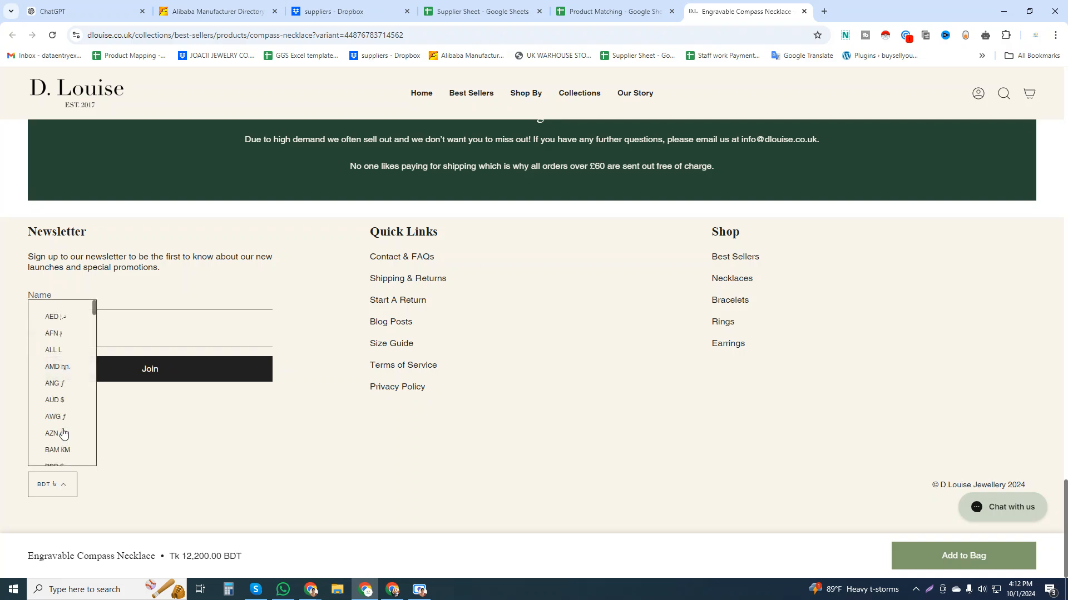
pyautogui.scroll(-8, 64, 428)
pyautogui.scroll(-7, 63, 423)
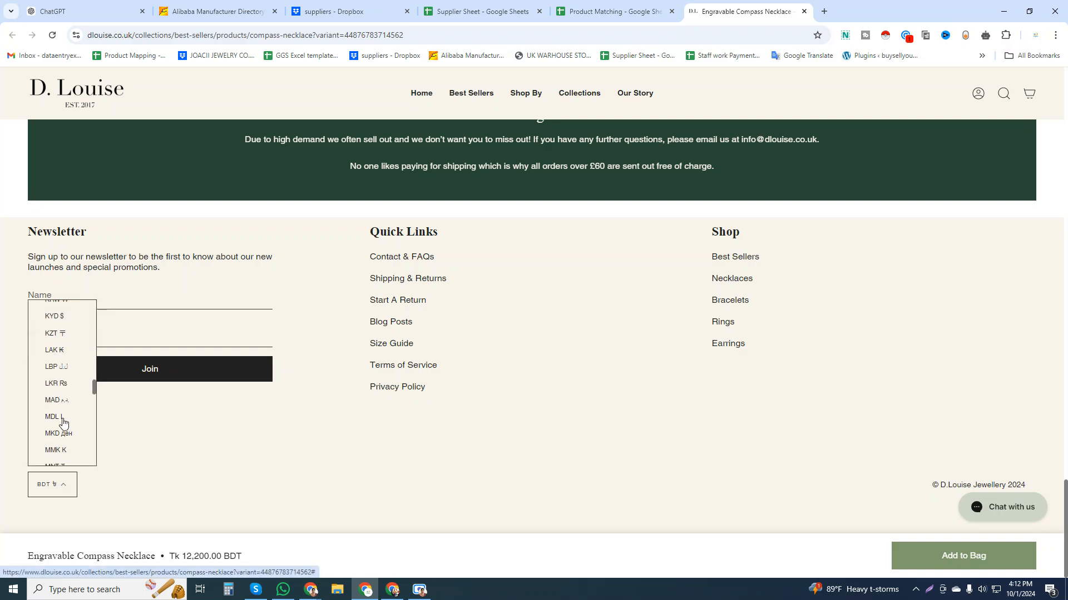
pyautogui.scroll(-4, 63, 422)
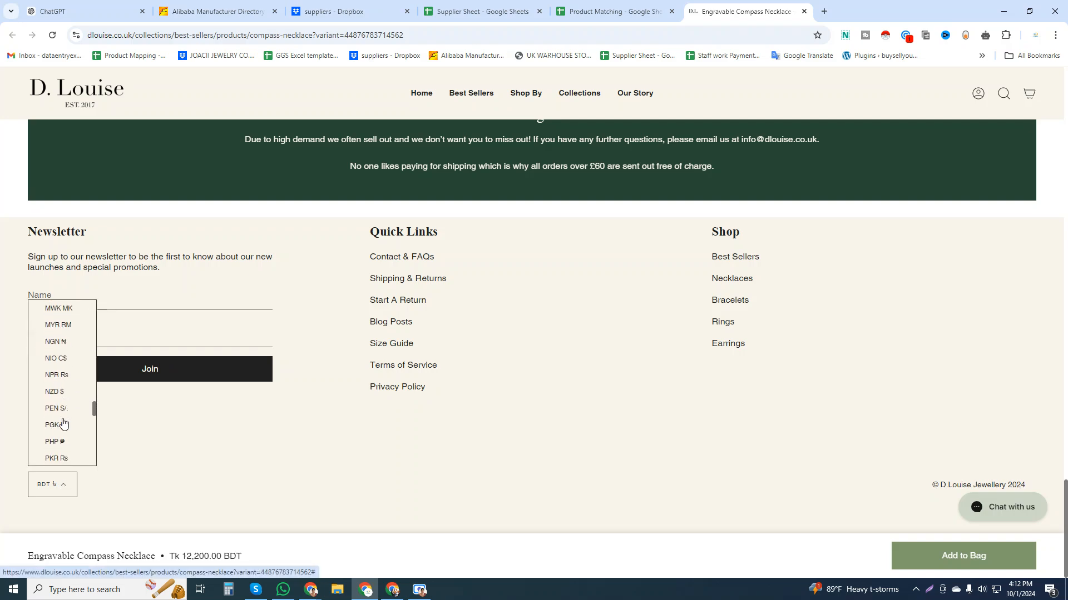
pyautogui.scroll(-4, 63, 423)
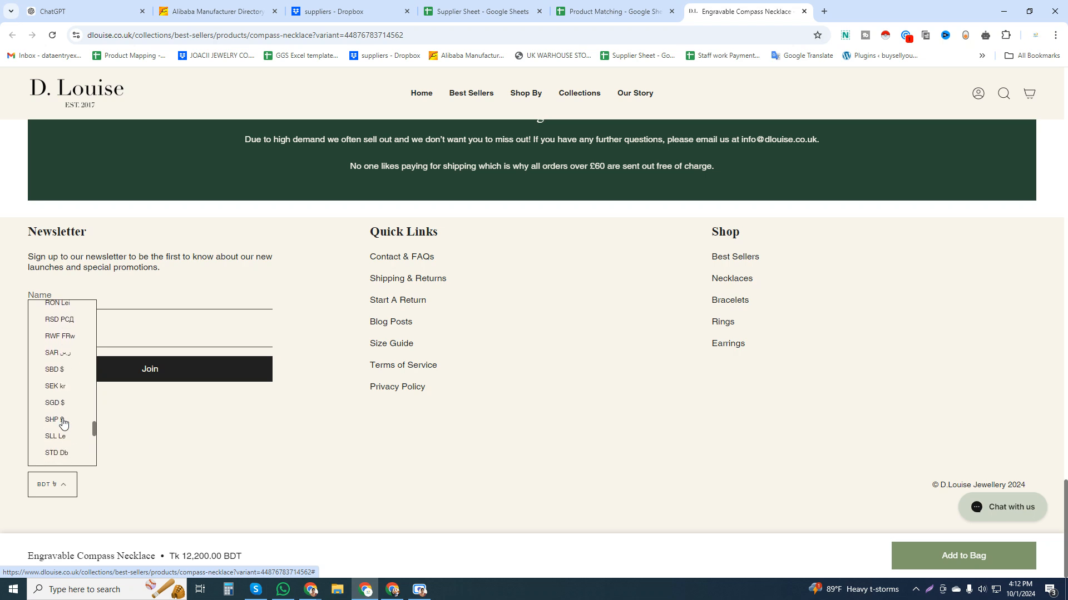
pyautogui.scroll(-3, 66, 409)
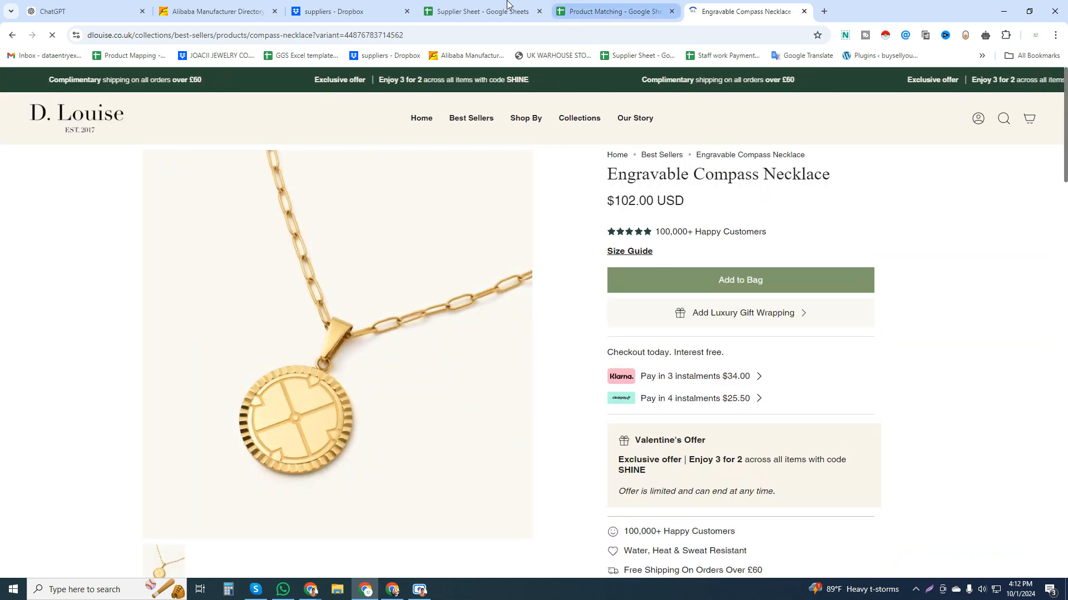
# Enter 102 as the Engravable Compass Necklace's USD price in cell G6.
pyautogui.click(583, 10)
pyautogui.click(680, 361)
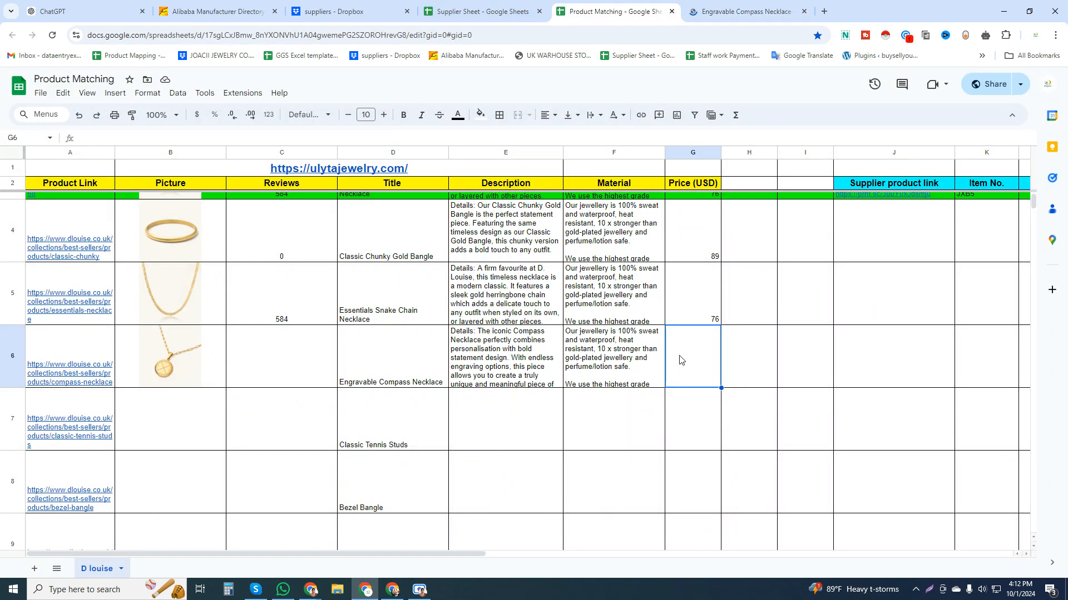
pyautogui.write('102')
pyautogui.click(693, 439)
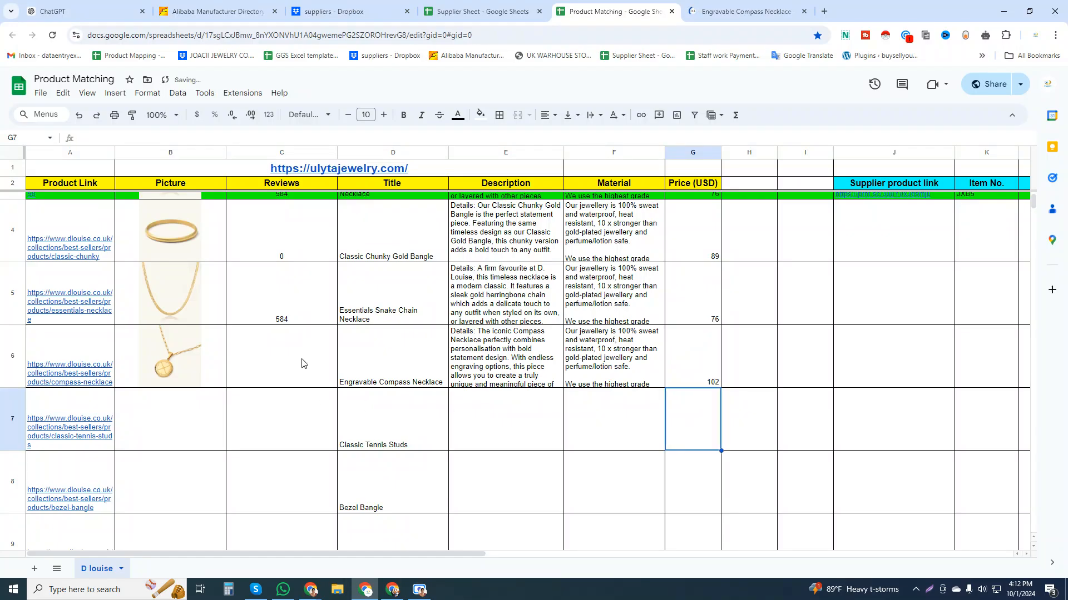
# Look up the Engravable Compass Necklace's review count on its product page and enter 52 in cell C6.
pyautogui.click(702, 9)
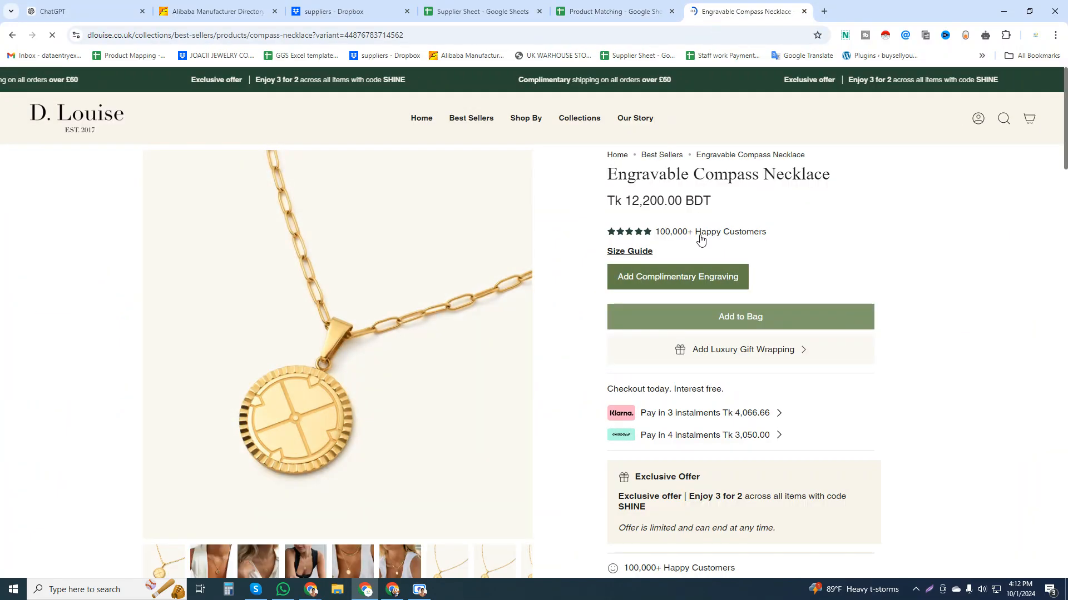
pyautogui.scroll(-15, 699, 260)
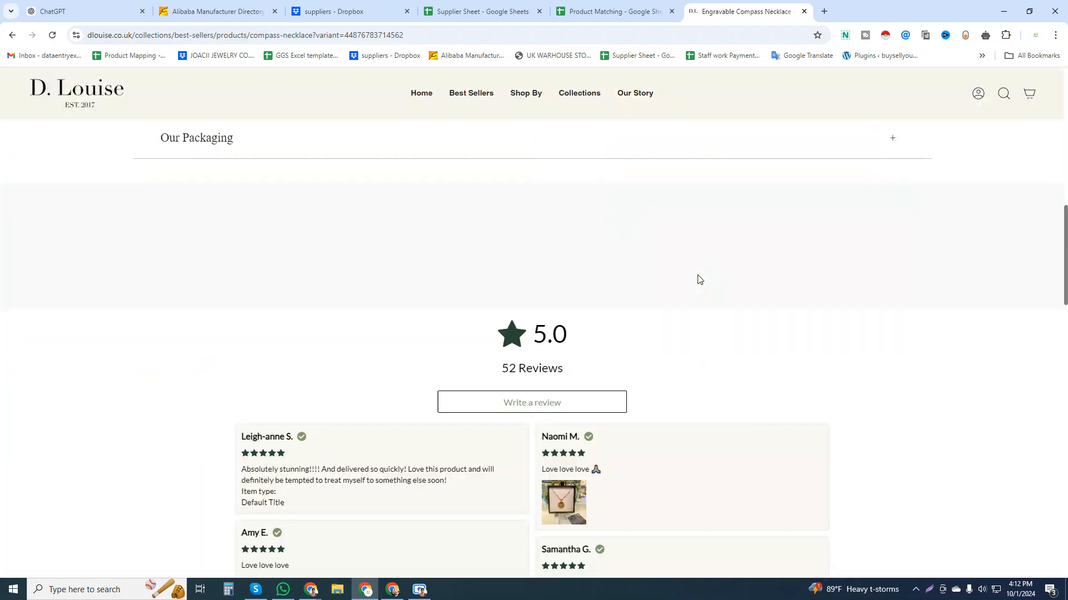
pyautogui.scroll(-2, 639, 284)
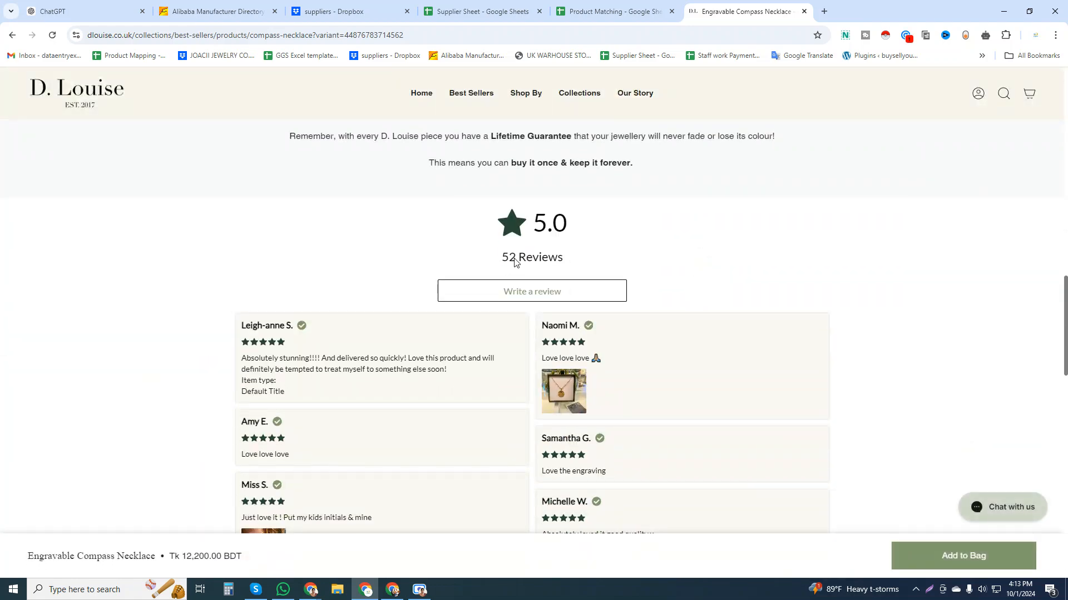
pyautogui.moveTo(515, 261); pyautogui.dragTo(496, 262)
pyautogui.click(610, 12)
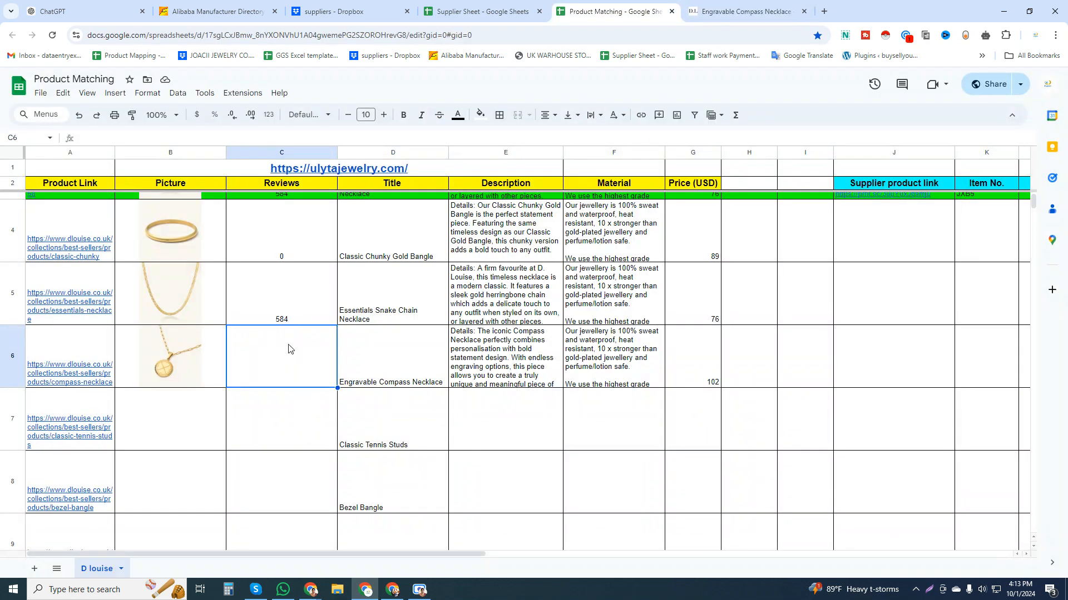
pyautogui.write('52')
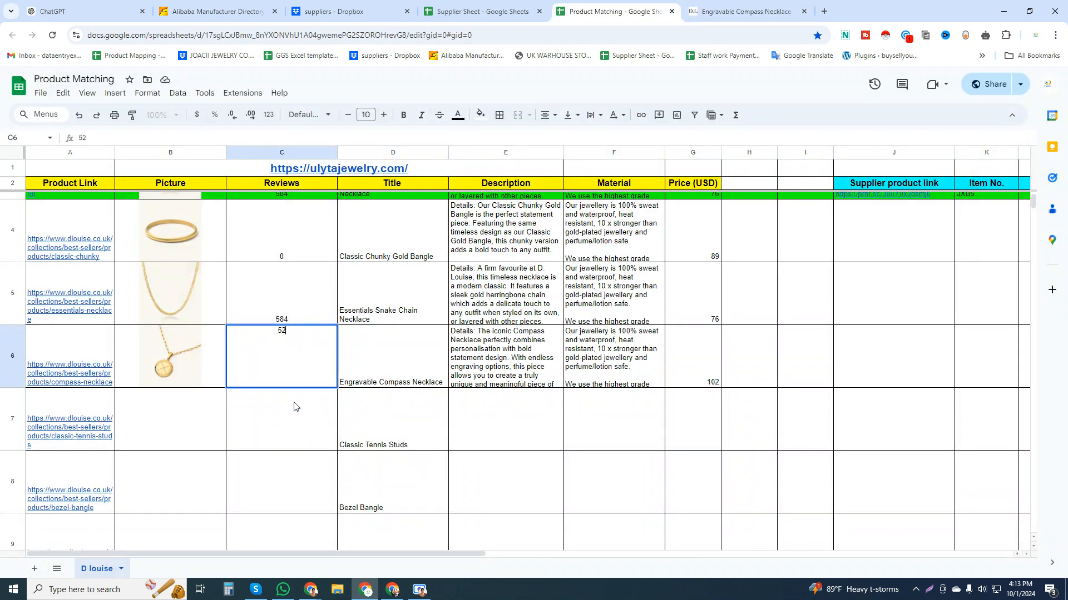
pyautogui.press('Return')
# Look over the completed row 6, the remaining product rows, and row 3's supplier details from product link to wholesale price.
pyautogui.moveTo(702, 372); pyautogui.dragTo(95, 364)
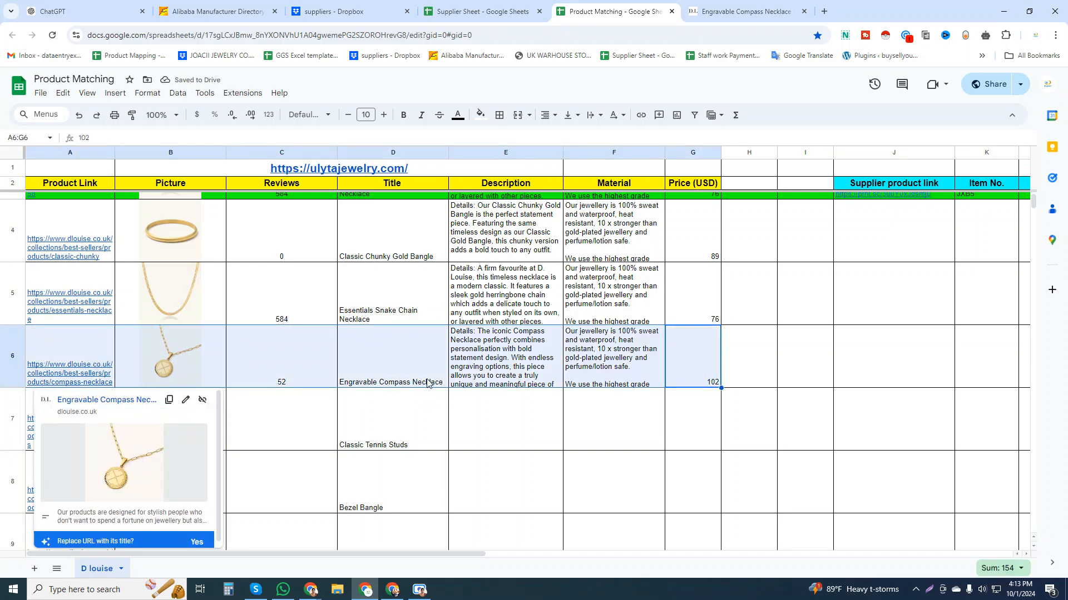
pyautogui.click(46, 351)
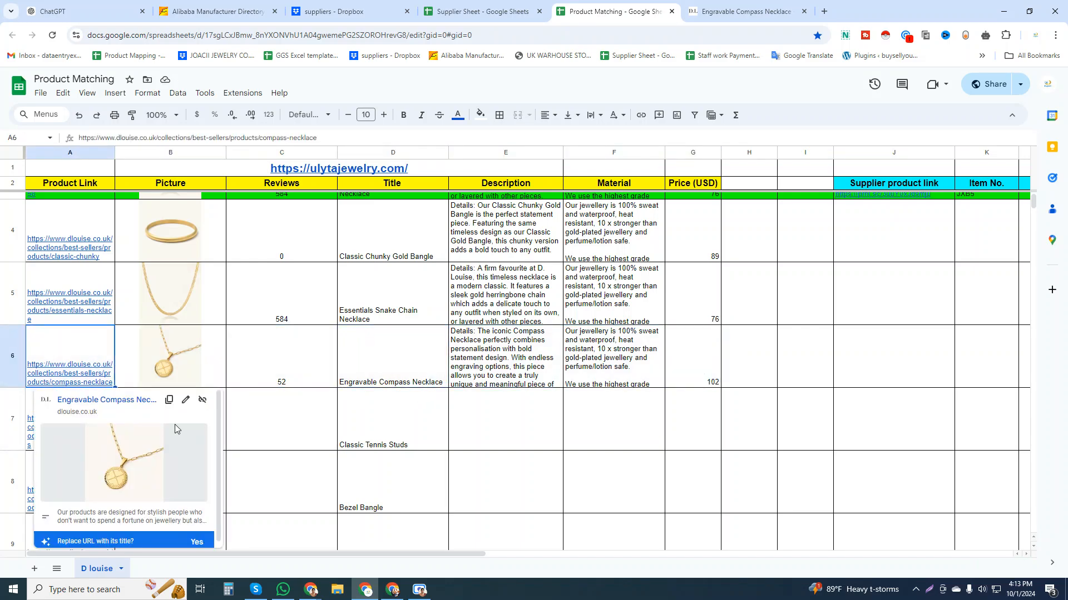
pyautogui.click(479, 445)
pyautogui.scroll(-15, 498, 489)
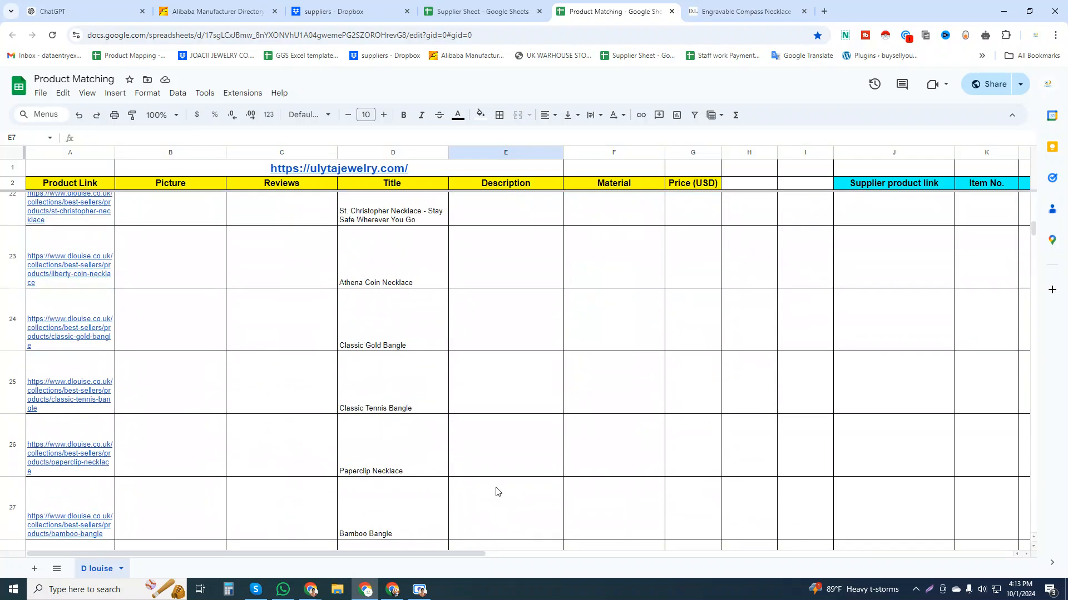
pyautogui.scroll(-5, 496, 491)
pyautogui.scroll(20, 892, 357)
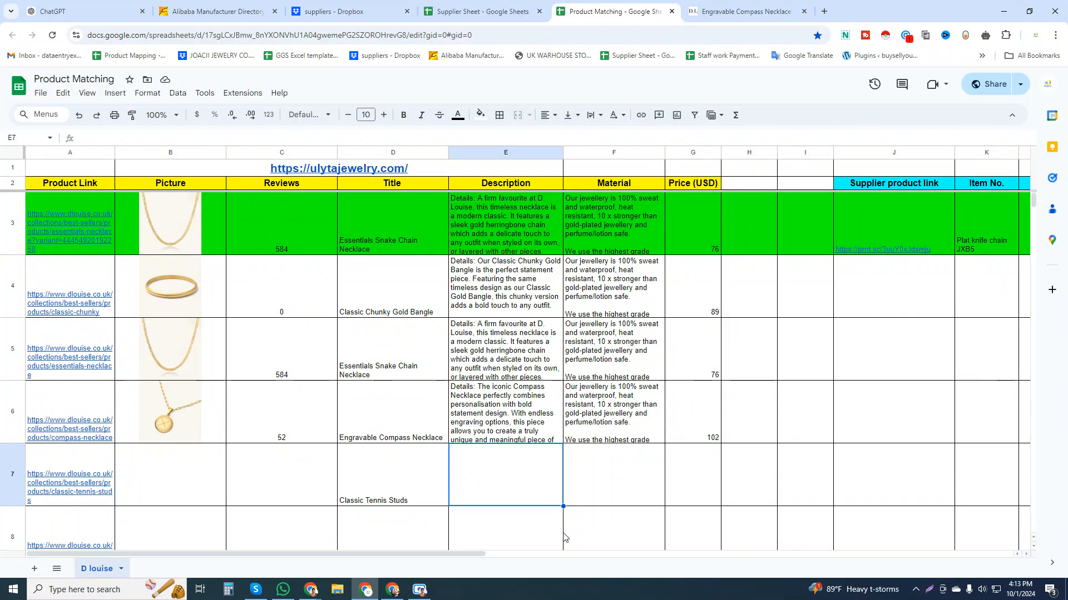
pyautogui.moveTo(449, 553); pyautogui.dragTo(632, 556)
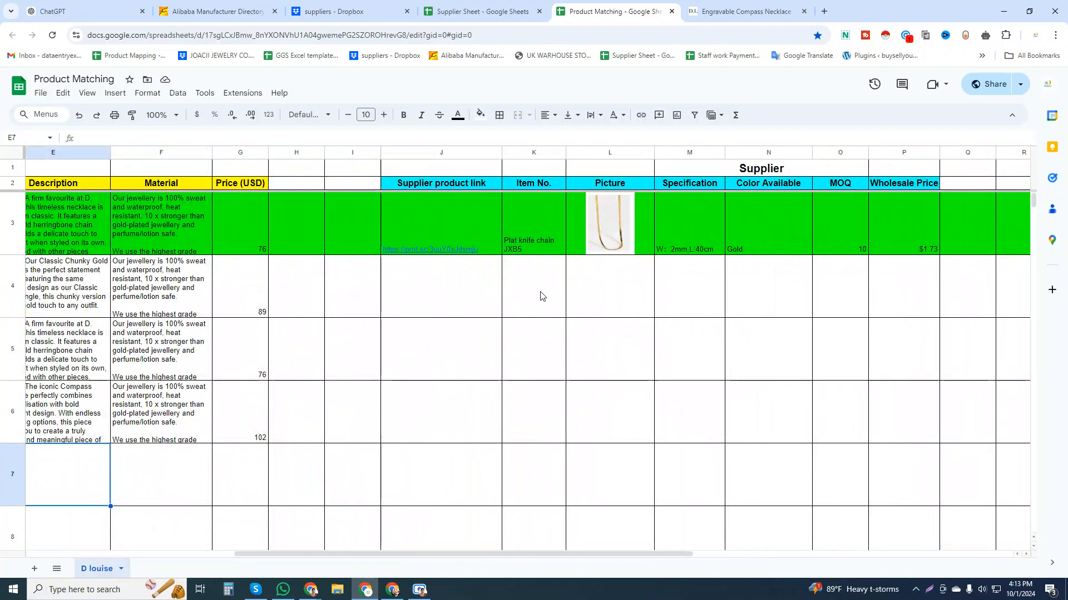
pyautogui.moveTo(541, 298)
pyautogui.mouseDown()
pyautogui.moveTo(902, 303)
pyautogui.moveTo(536, 284)
pyautogui.mouseUp()
pyautogui.moveTo(473, 230); pyautogui.dragTo(883, 226)
pyautogui.moveTo(599, 553); pyautogui.dragTo(262, 552)
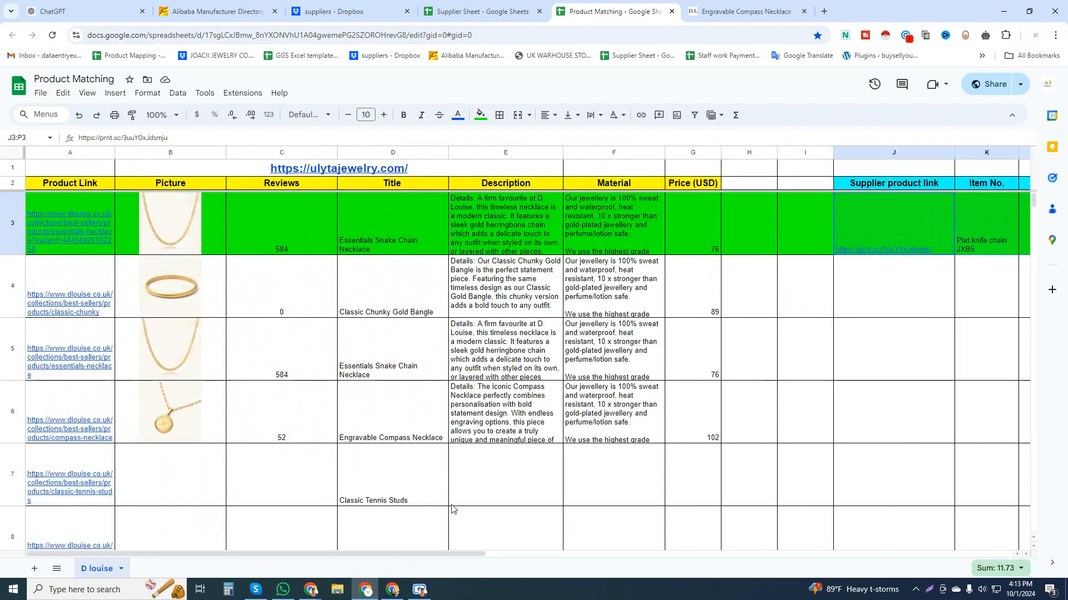
pyautogui.click(422, 594)
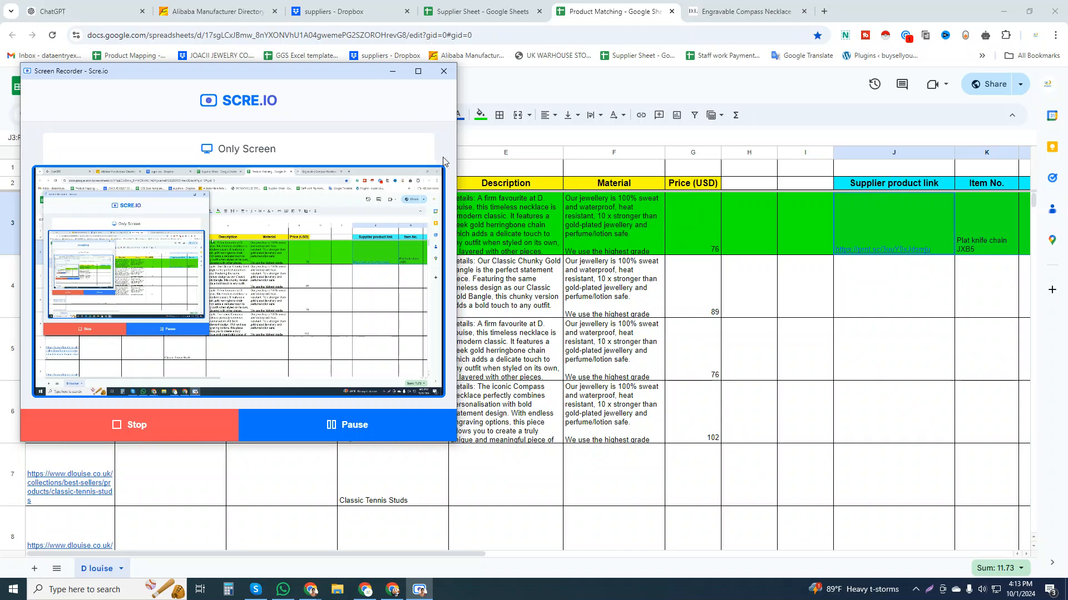
pyautogui.moveTo(336, 78); pyautogui.dragTo(628, 199)
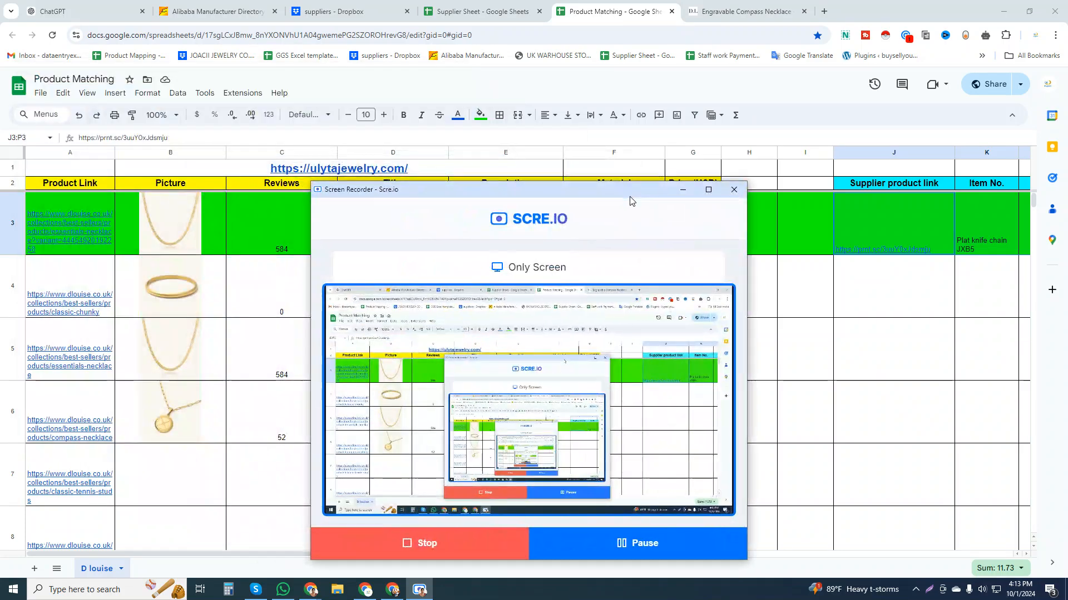
pyautogui.click(683, 195)
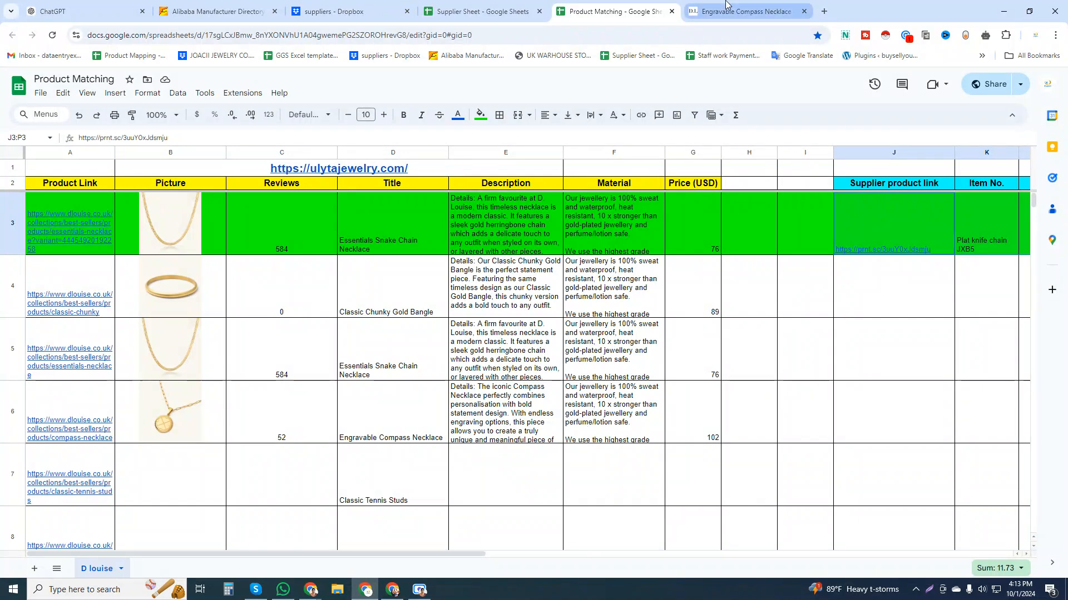
pyautogui.click(481, 11)
pyautogui.click(653, 4)
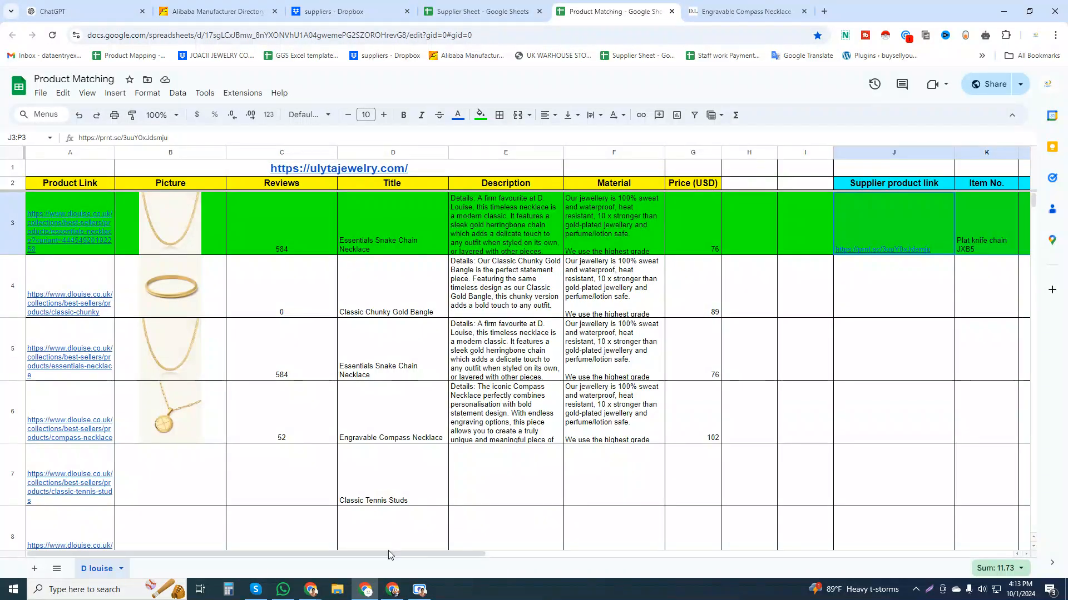
pyautogui.click(420, 590)
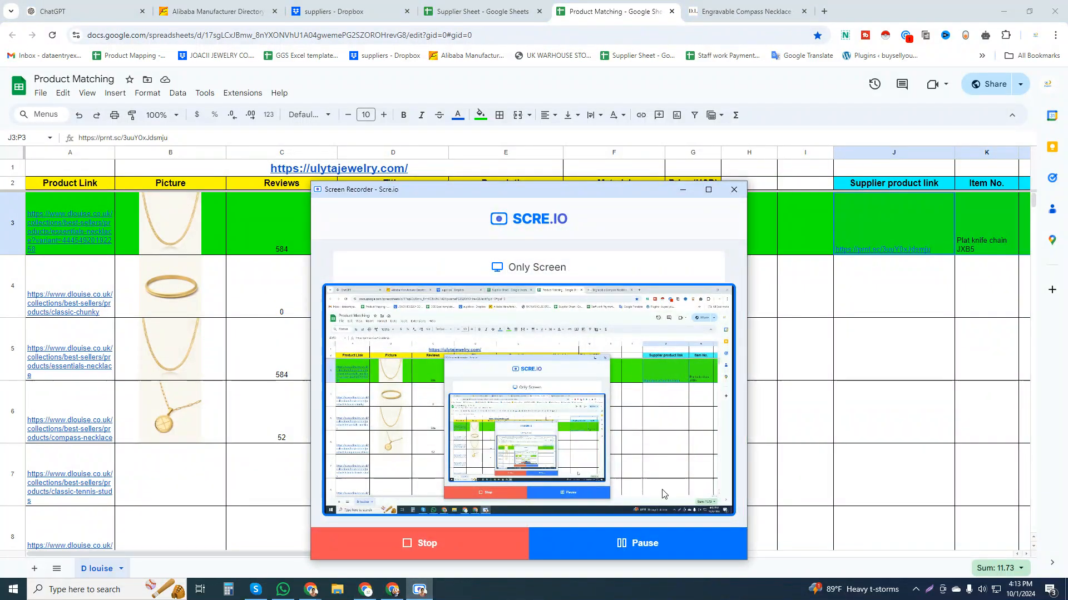